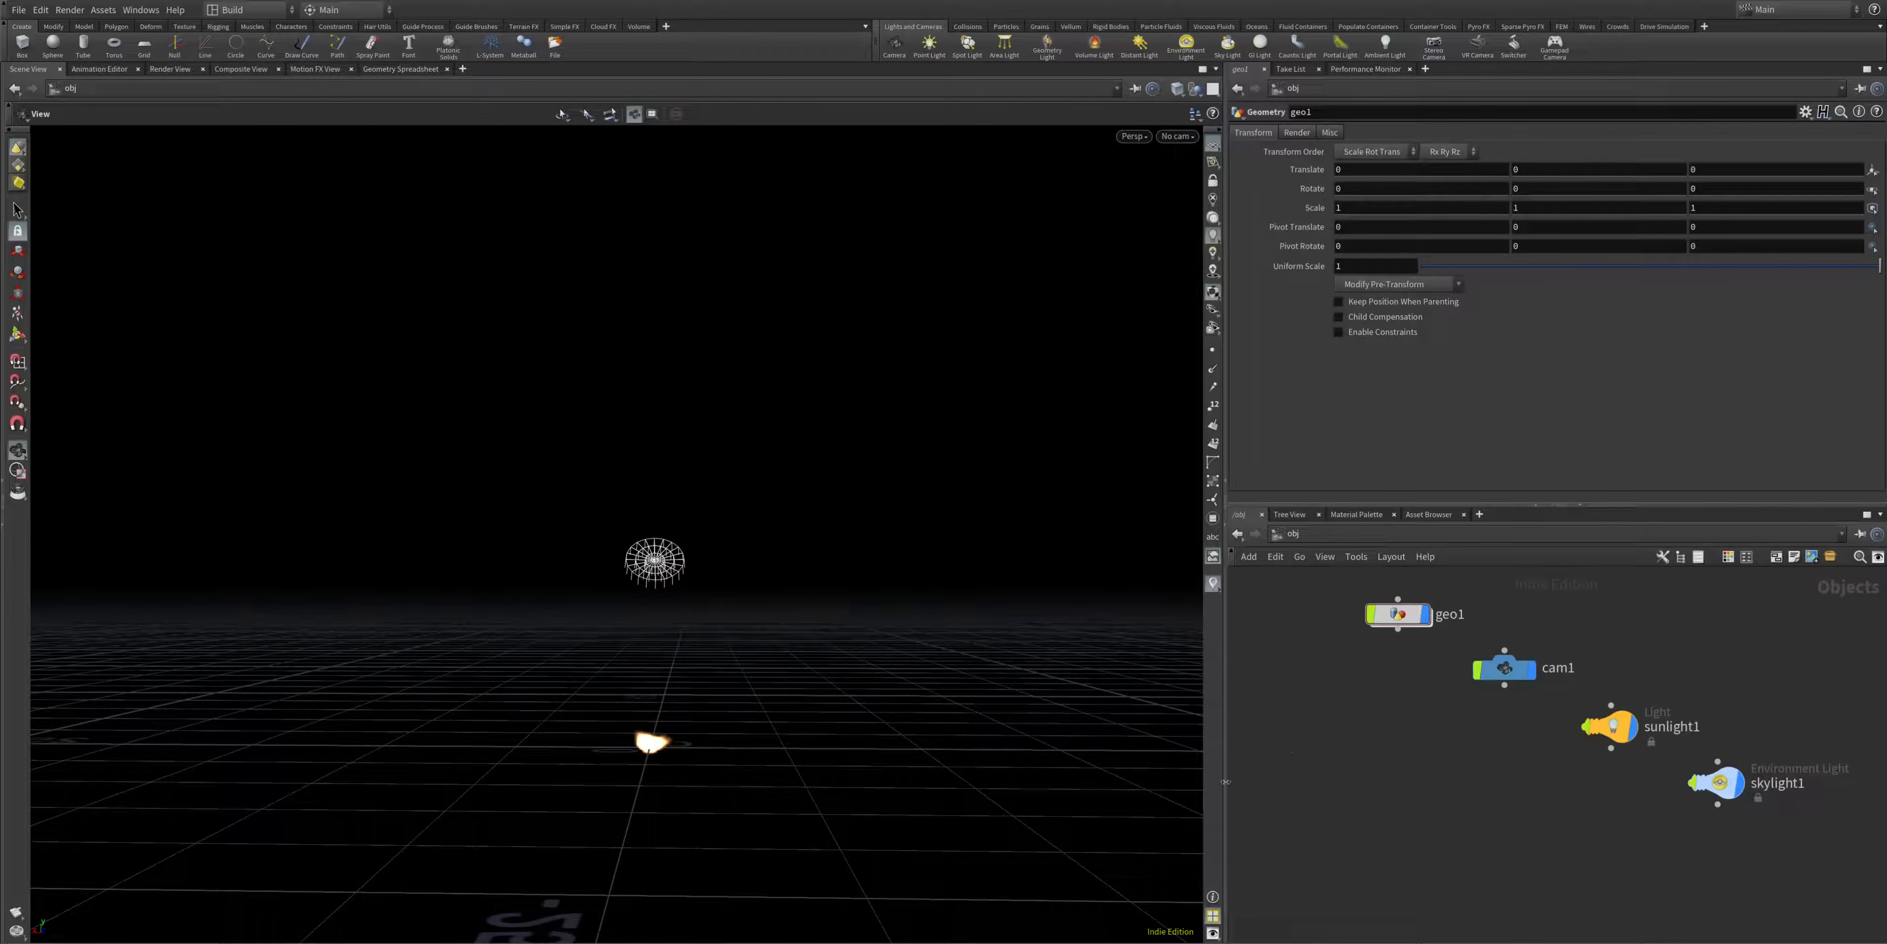
- Widen the parameter and network panes, then open the node network inside the geo1 object
left_click_drag(1225, 782, 1036, 782)
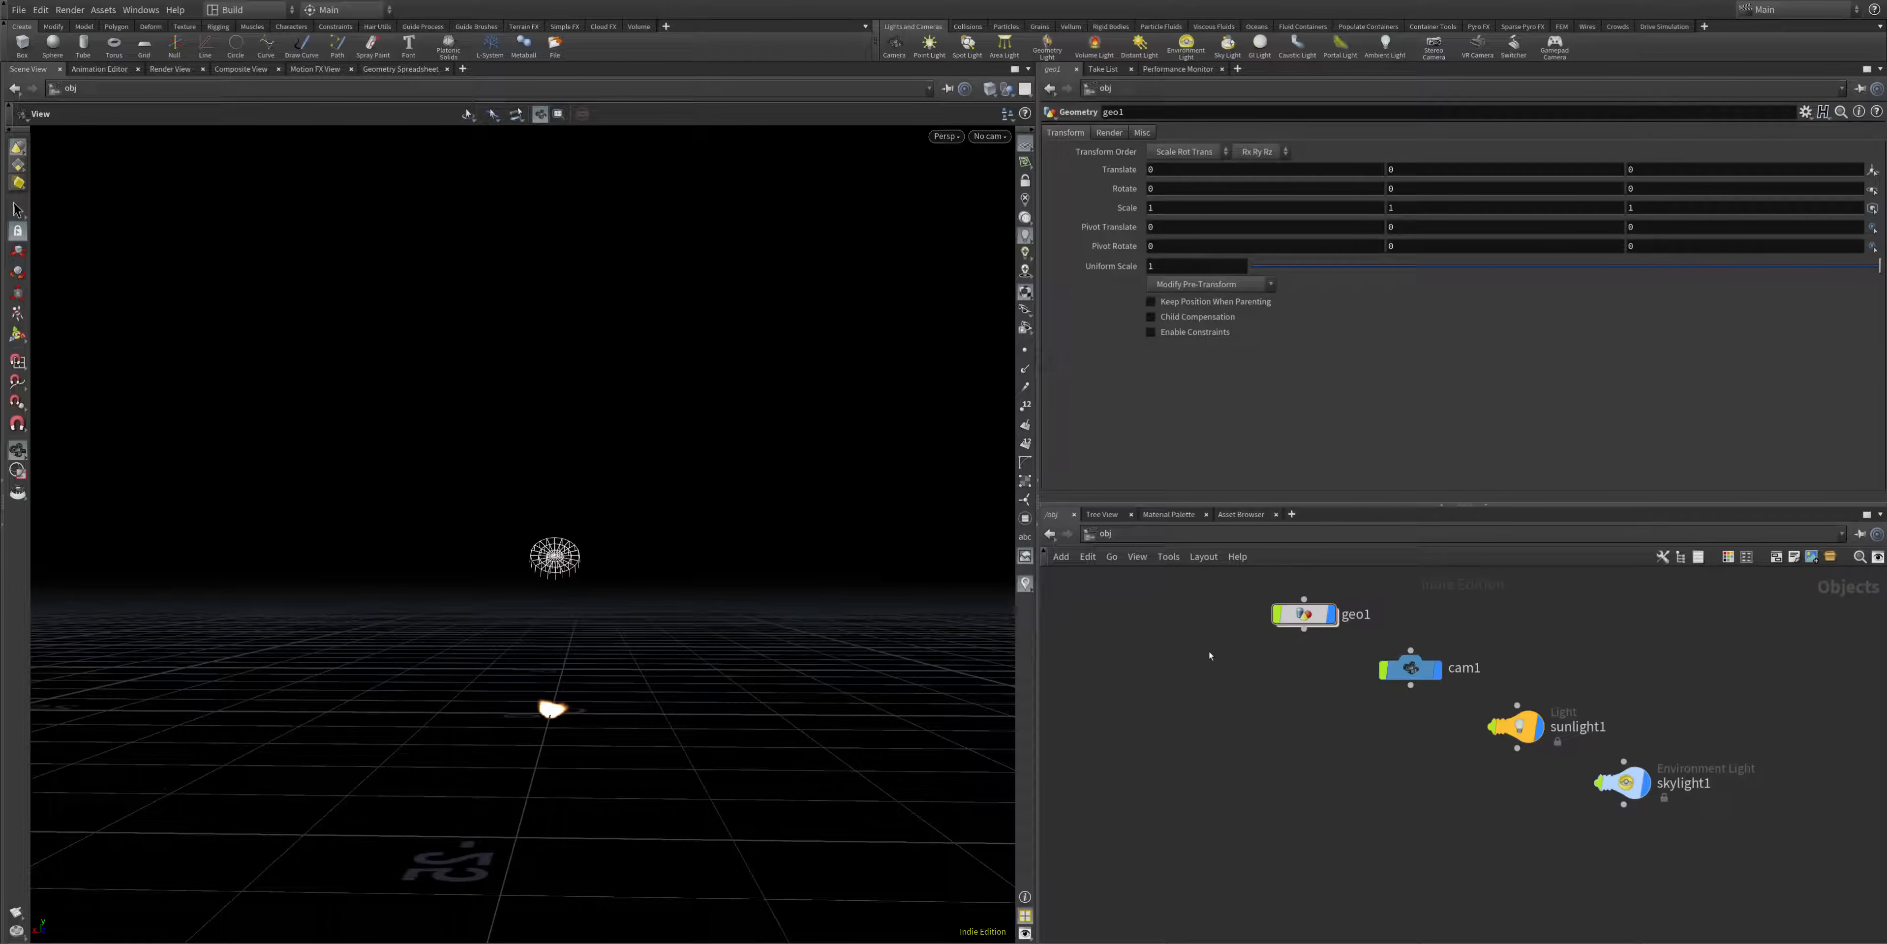
double_click(1310, 620)
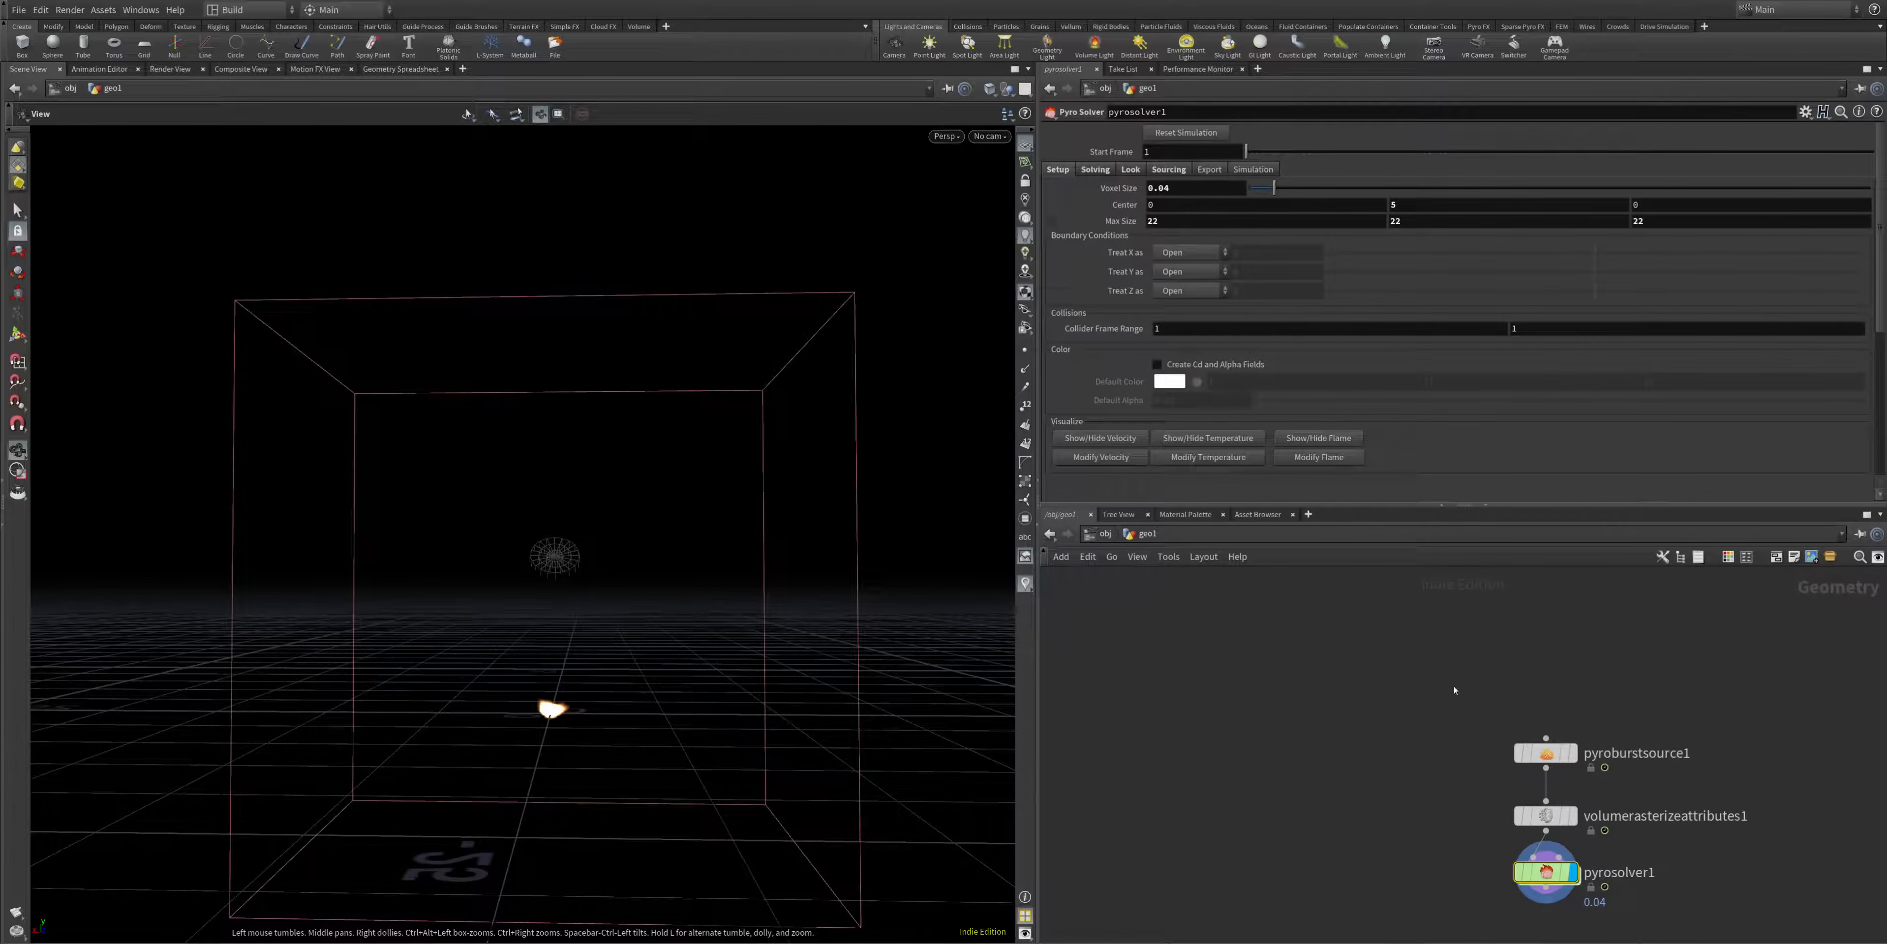
middle_click_drag(1455, 691, 1277, 664)
middle_click_drag(1294, 806, 1183, 733)
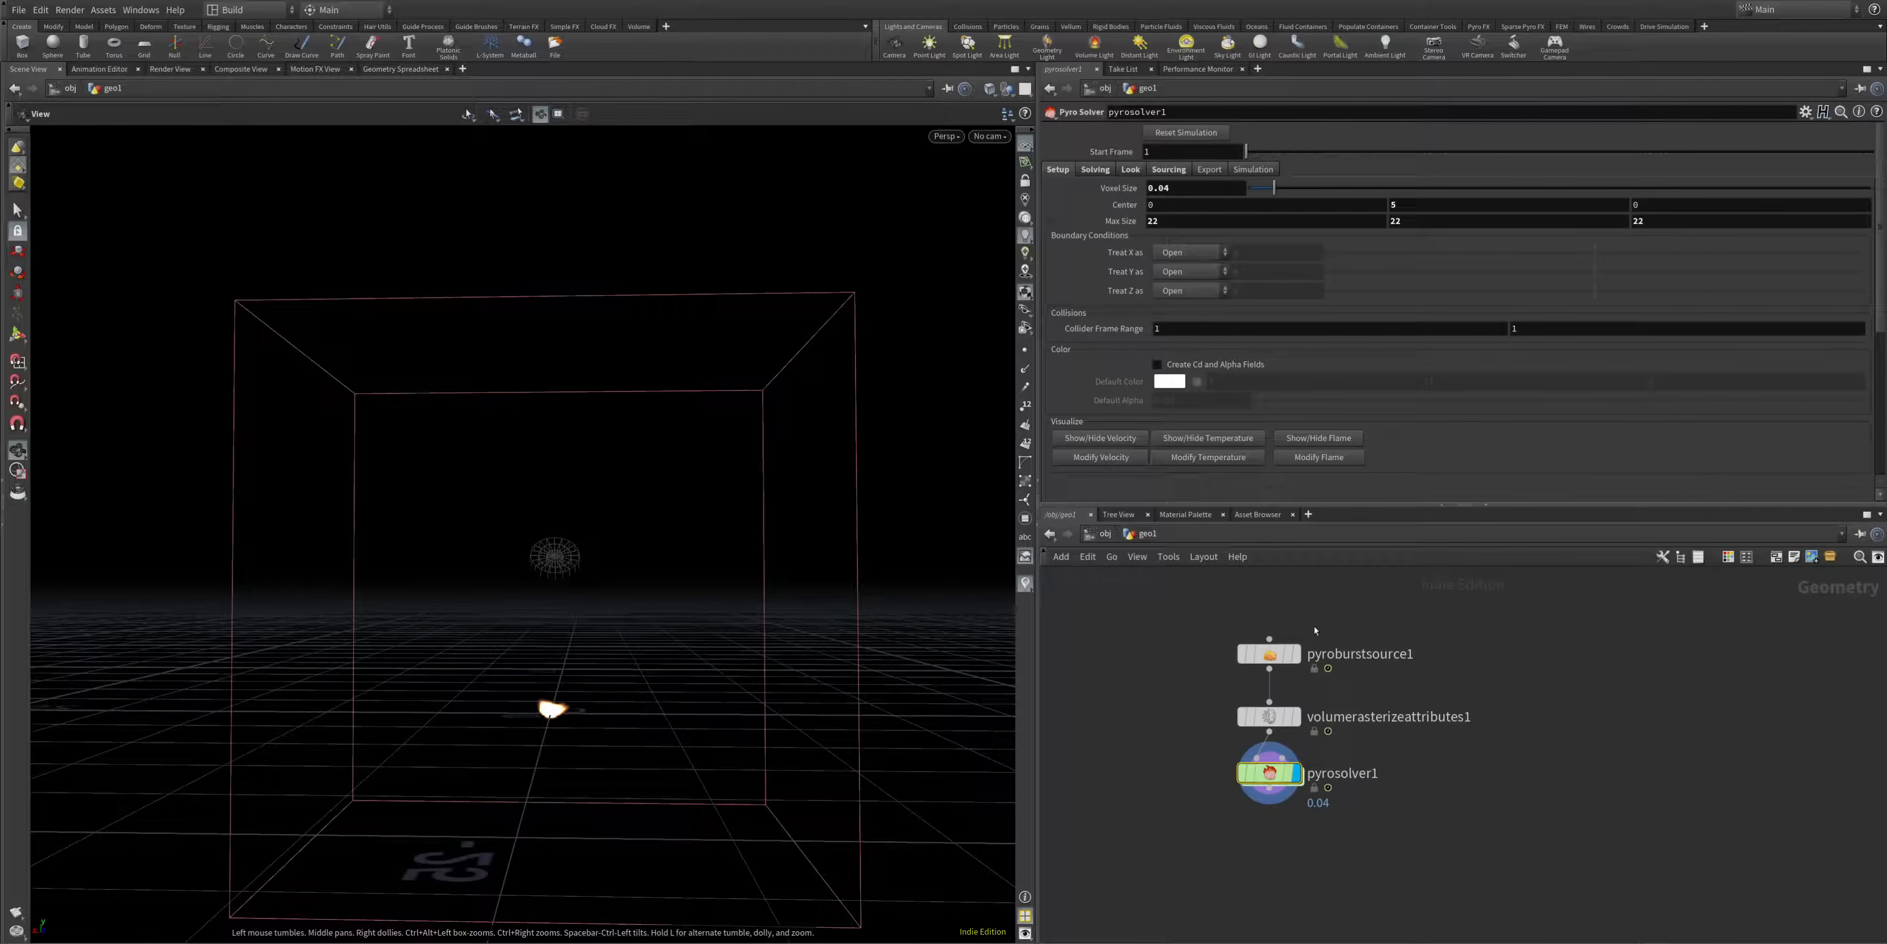
- Display pyroburstsource1 and set its burst shape to Initial Size 0.956, Spread Angle 101.9 and Roundness 0
left_click(1294, 658)
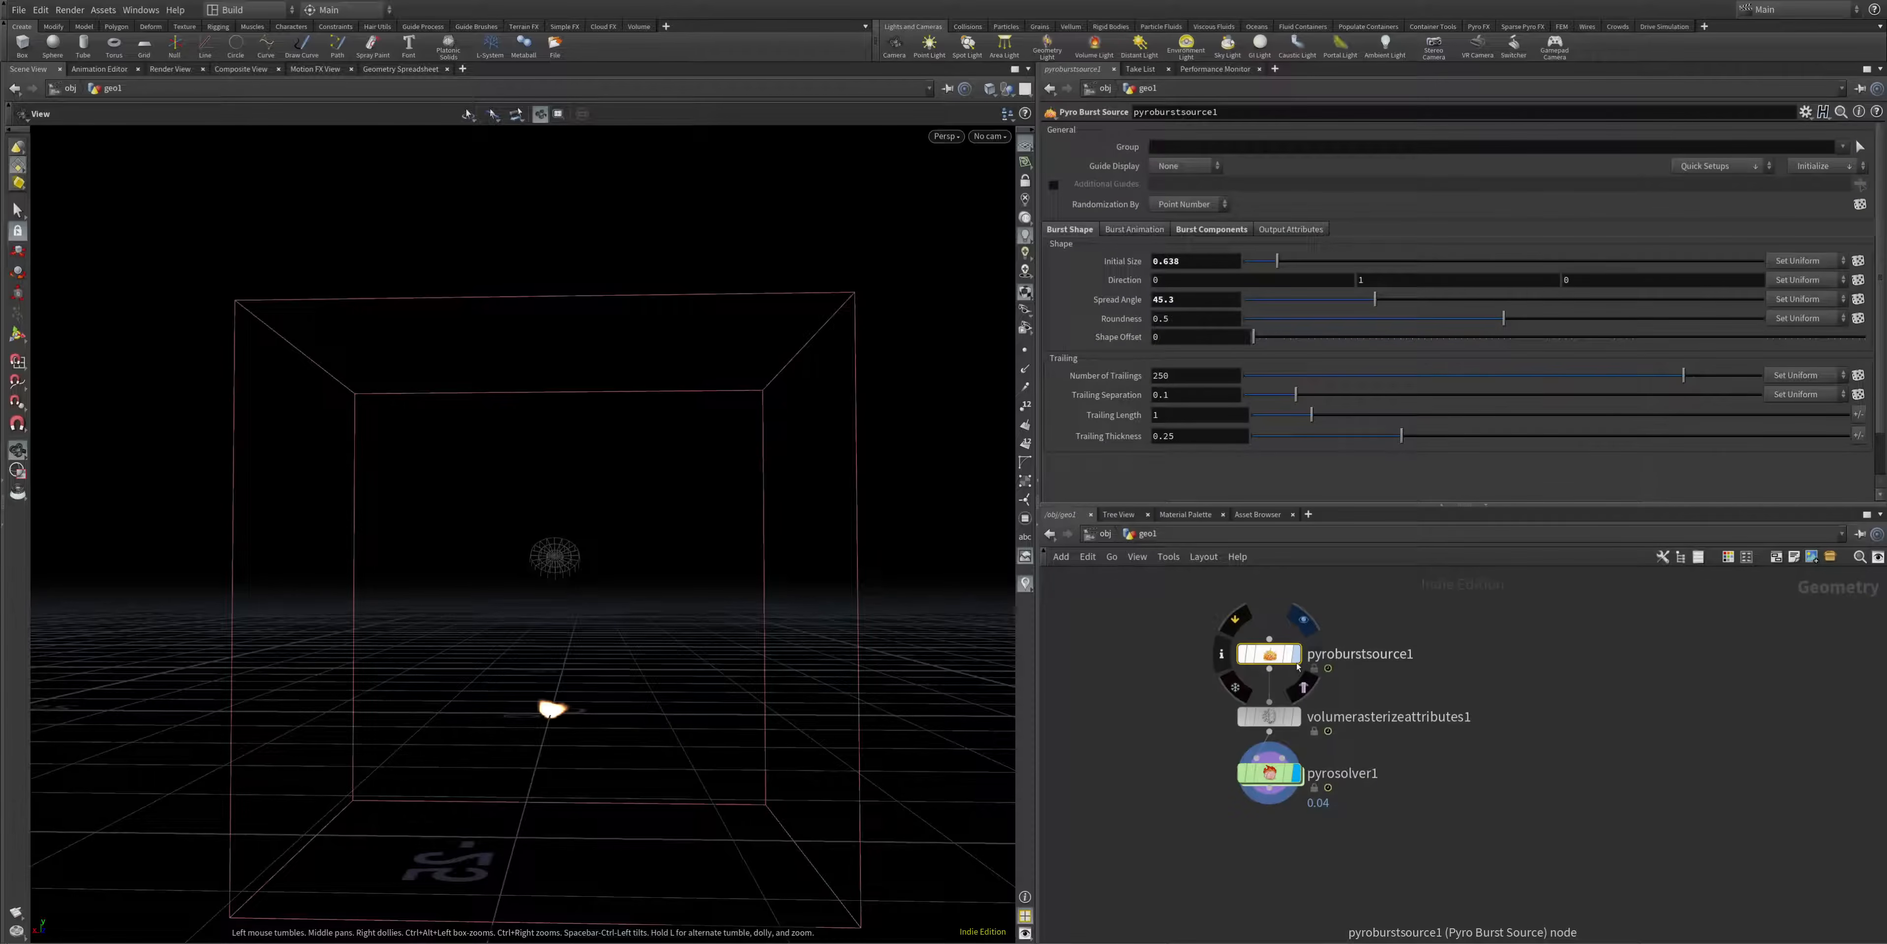
left_click(1298, 655)
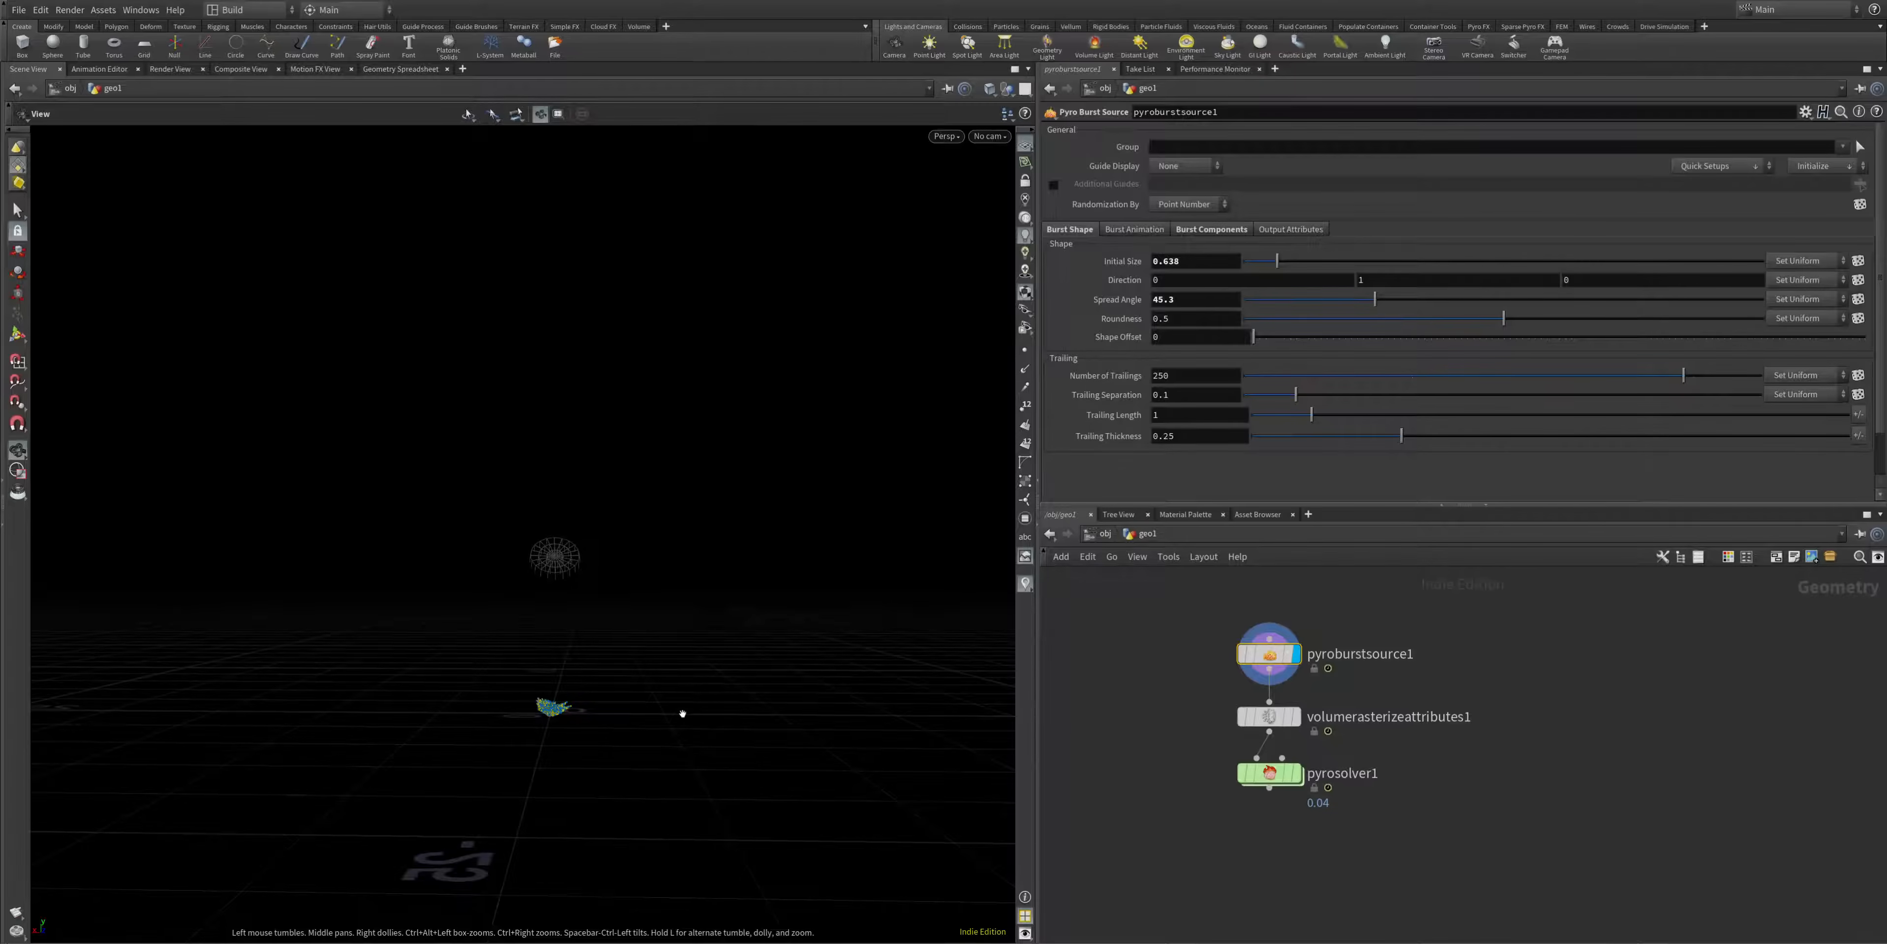
scroll(562, 710, "up", 5)
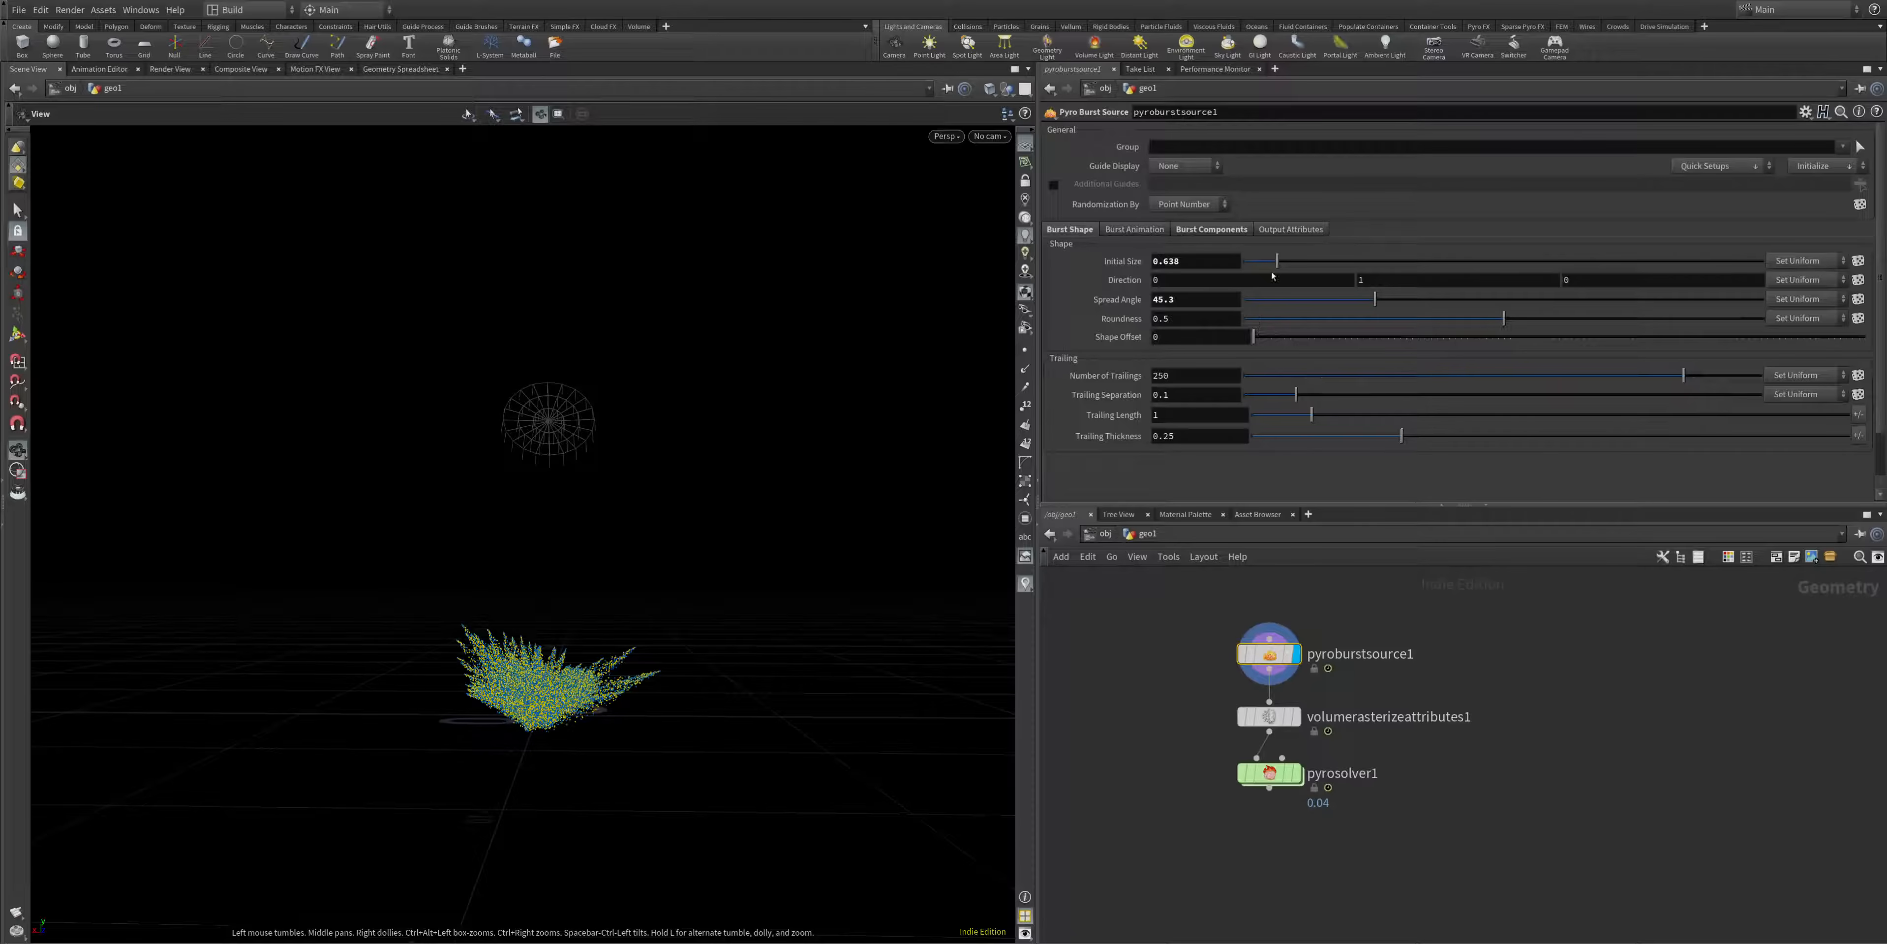
mouse_move(1276, 261)
left_mouse_down()
mouse_move(1314, 262)
mouse_move(1287, 279)
left_mouse_up()
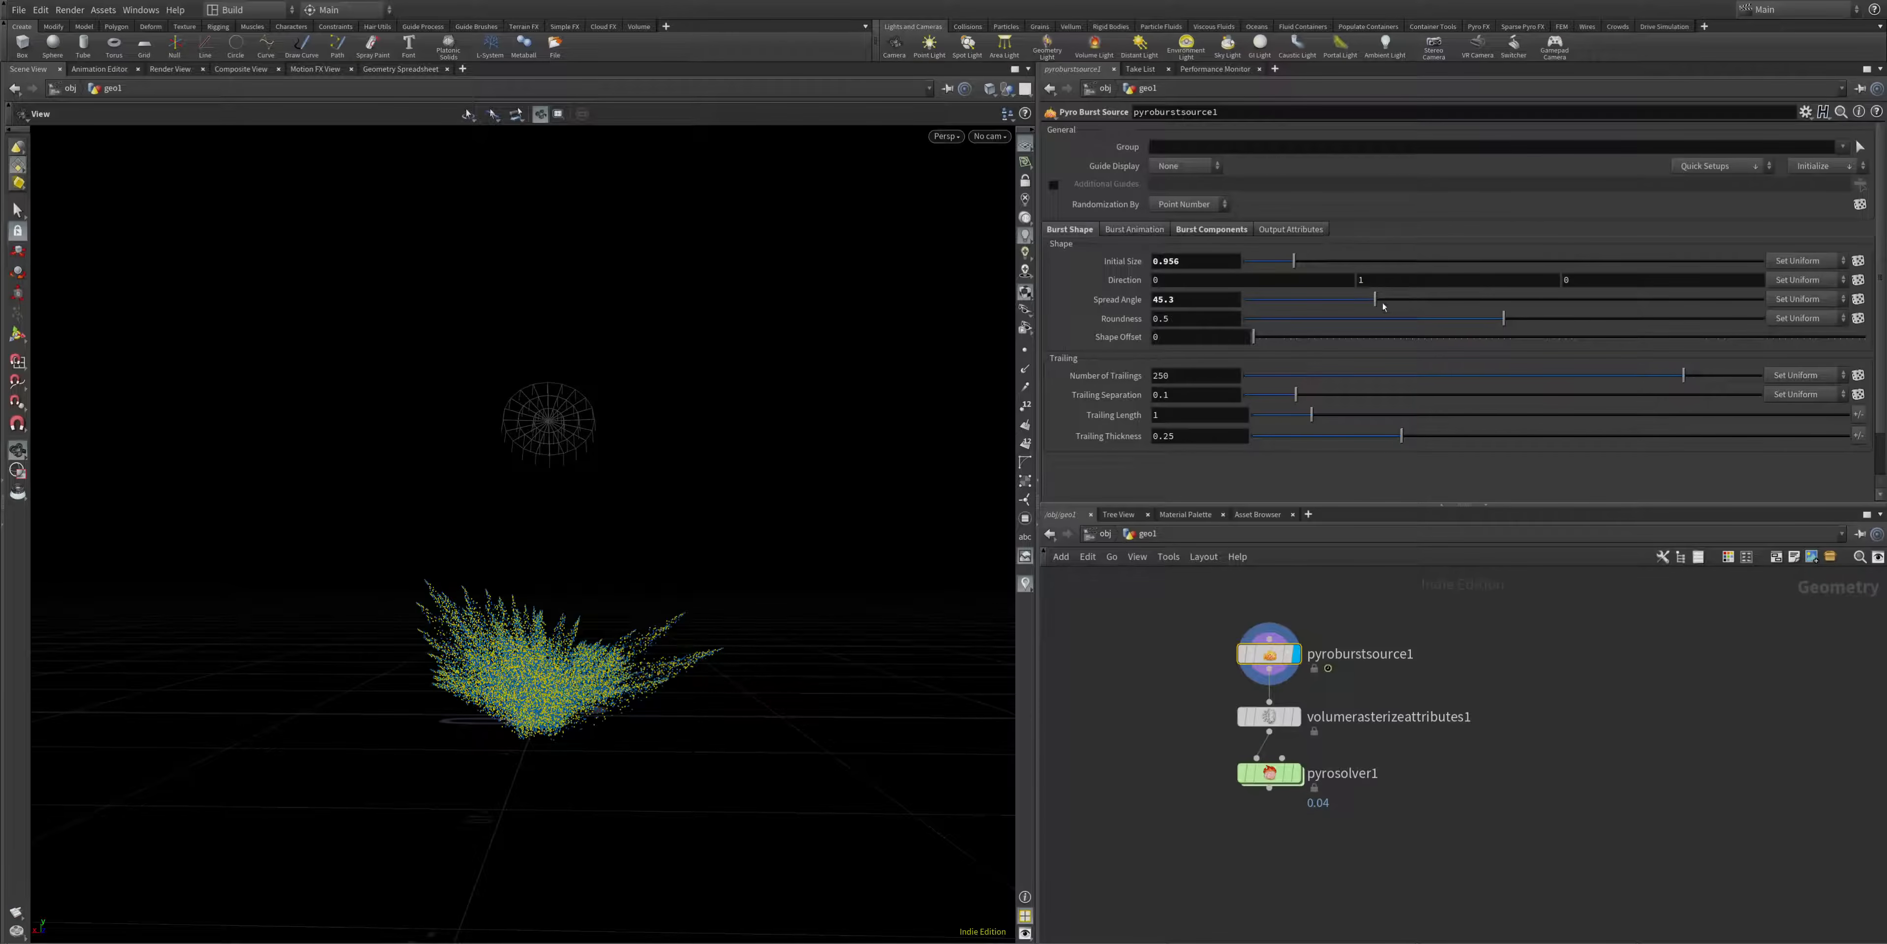
left_click_drag(1376, 303, 1159, 326)
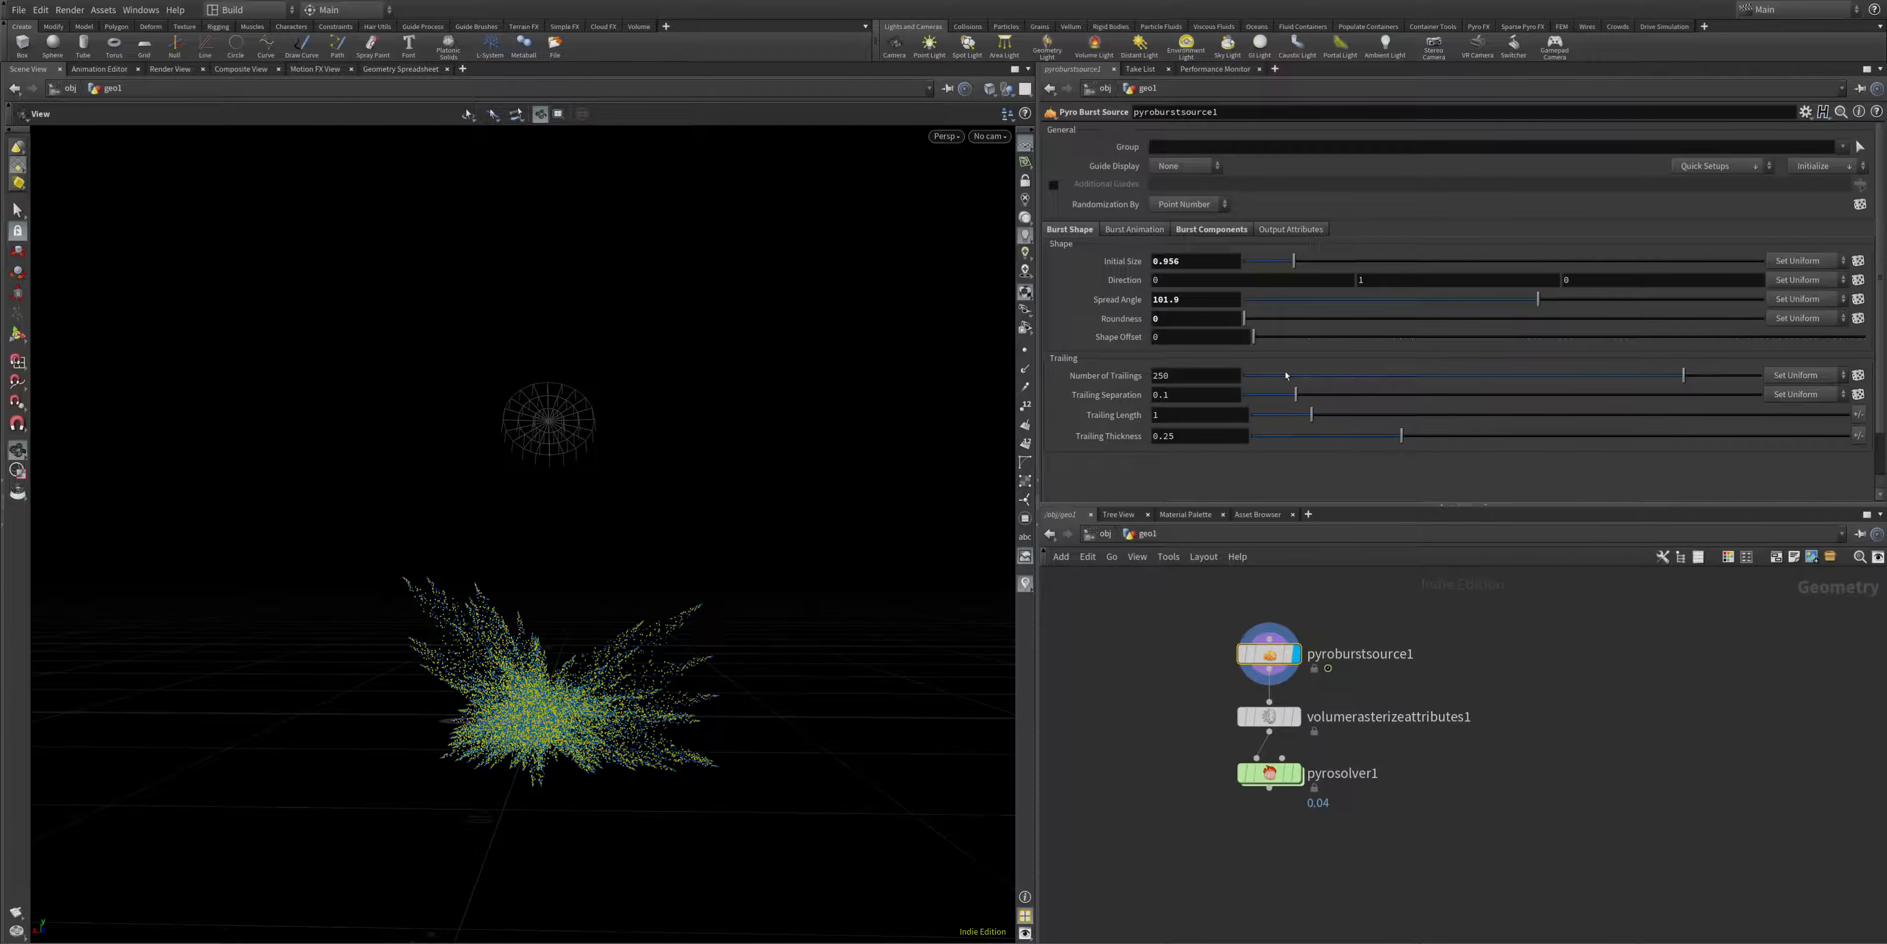
- Set the burst animation's Frame Duration to 12
left_click(1160, 229)
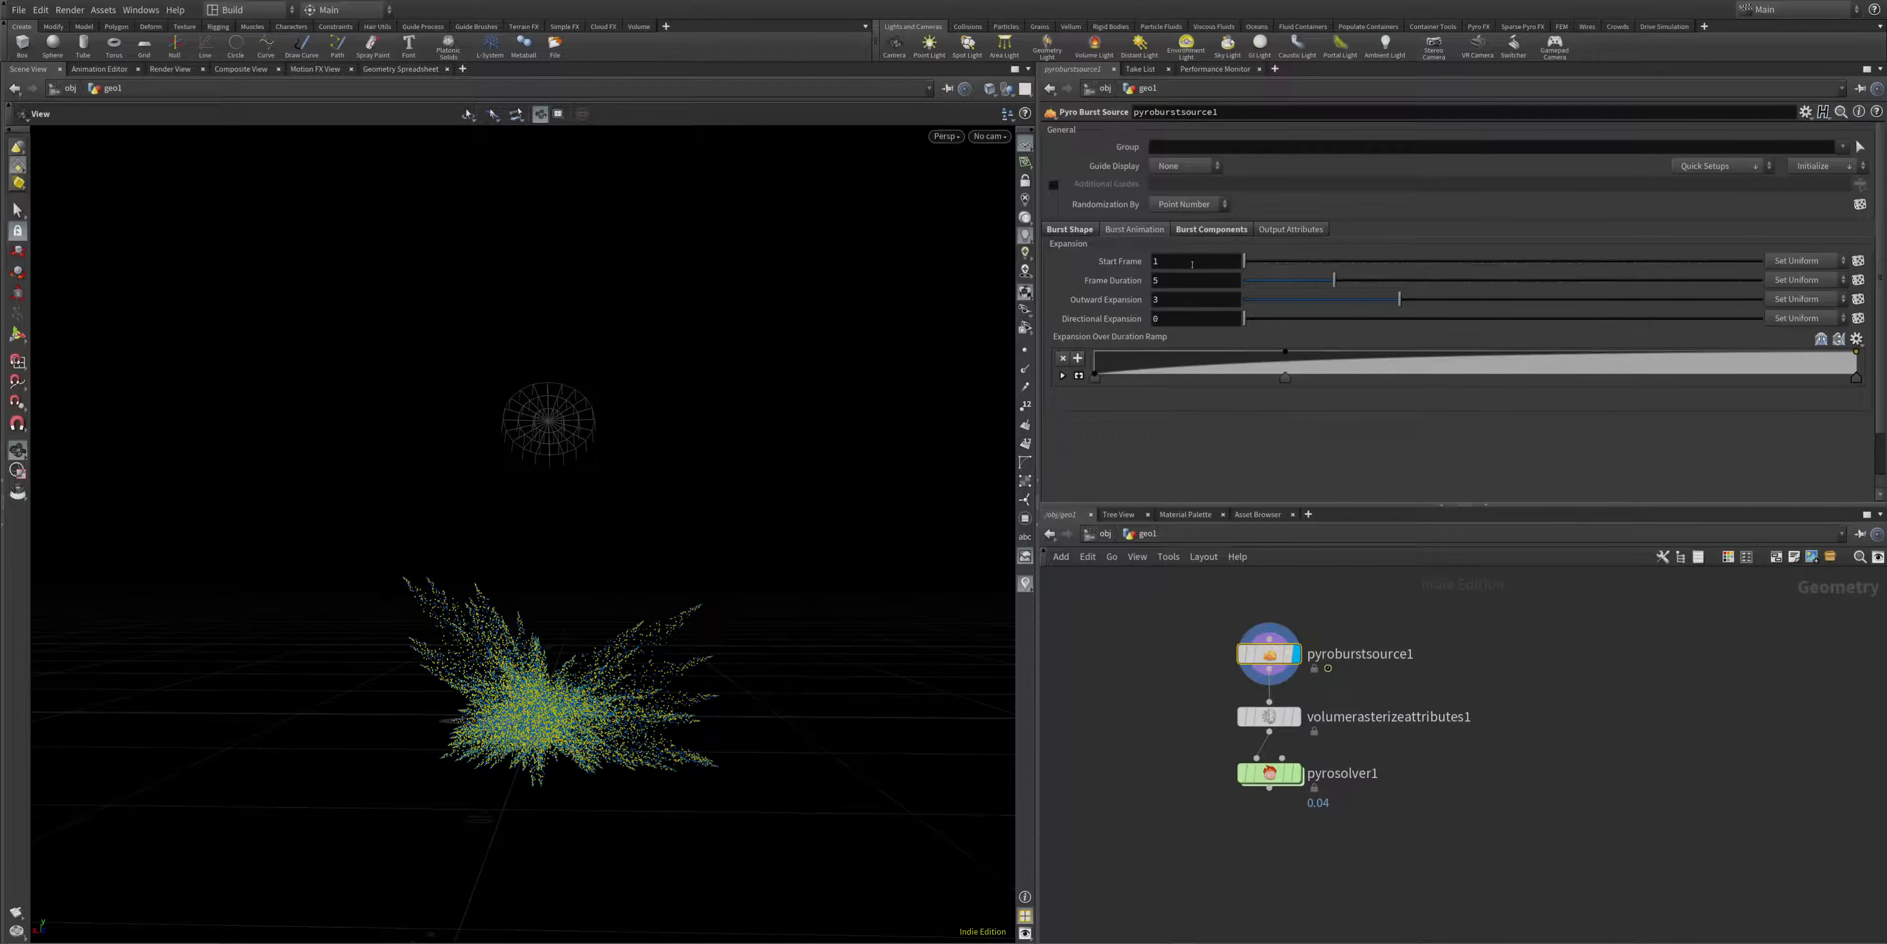
left_click(1179, 285)
double_click(1180, 286)
type("12")
key("Return")
left_click(1179, 301)
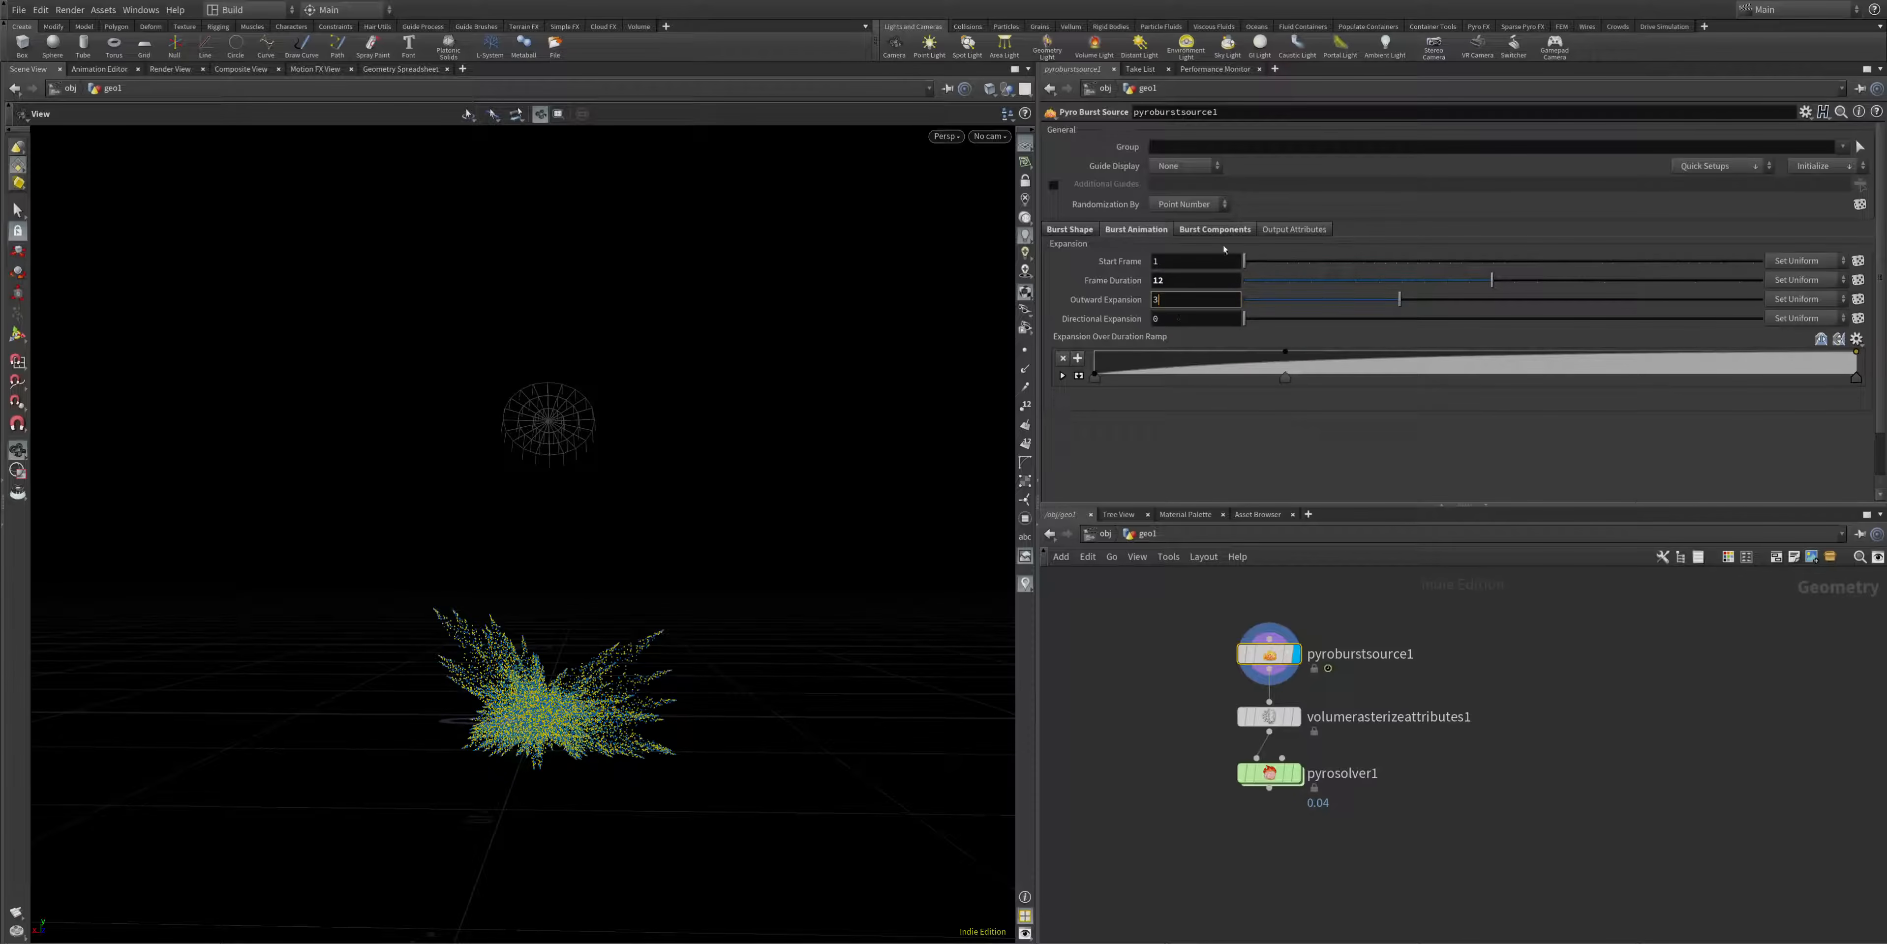
- Review the burst components of the source and the attribute options of Source 1
left_click(1223, 231)
scroll(1295, 402, "down", 3)
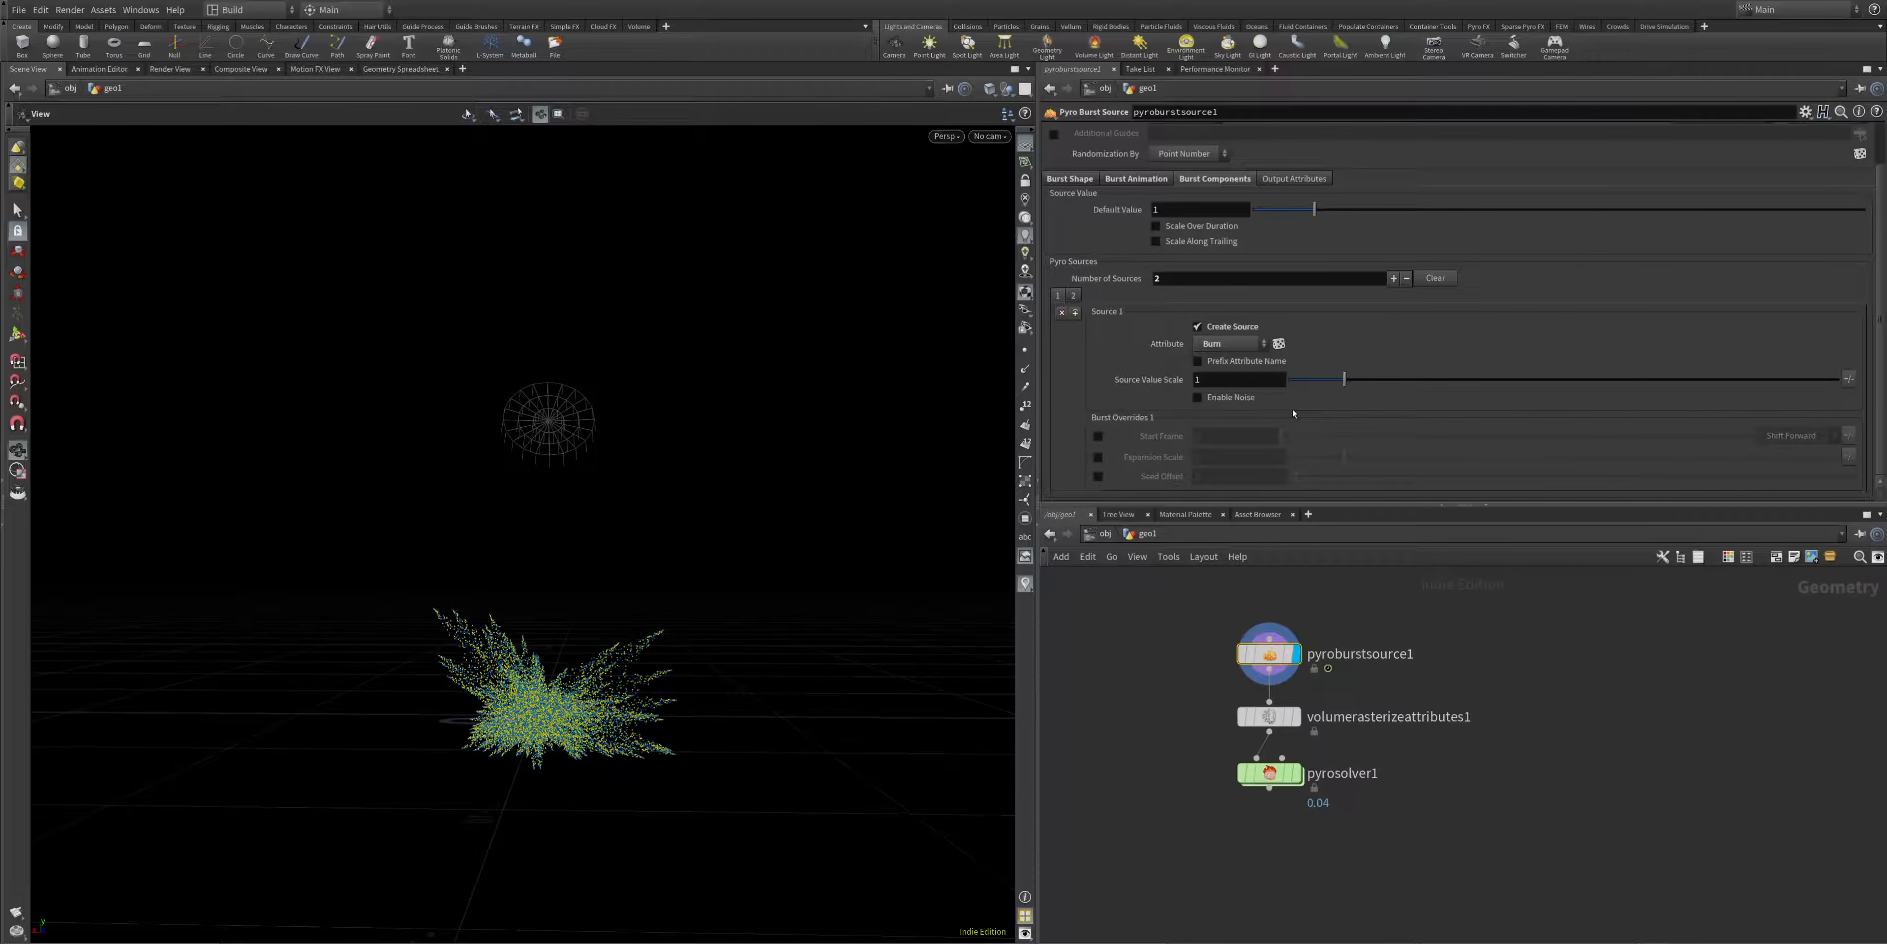
left_click(1219, 349)
left_click(1219, 351)
scroll(1233, 450, "up", 2)
left_click(1070, 229)
- Display the volumerasterizeattributes1 volume and then the pyrosolver1 result, and close the console window
mouse_move(1281, 724)
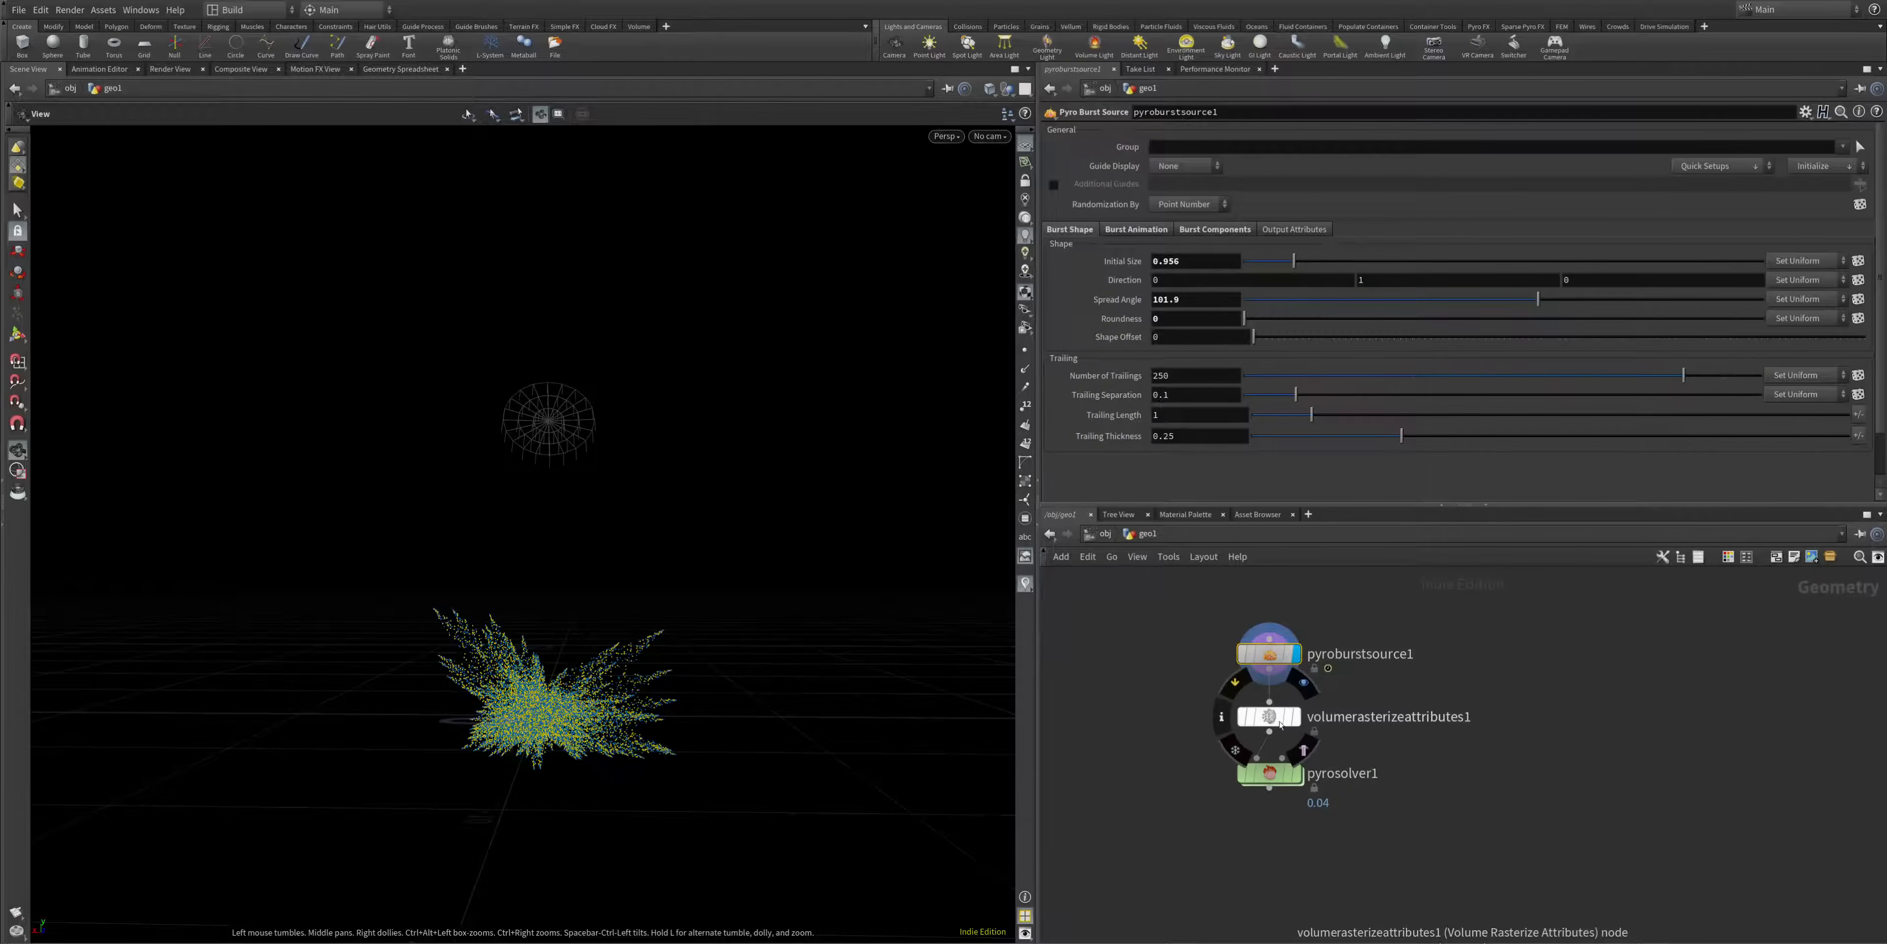
left_click(1303, 682)
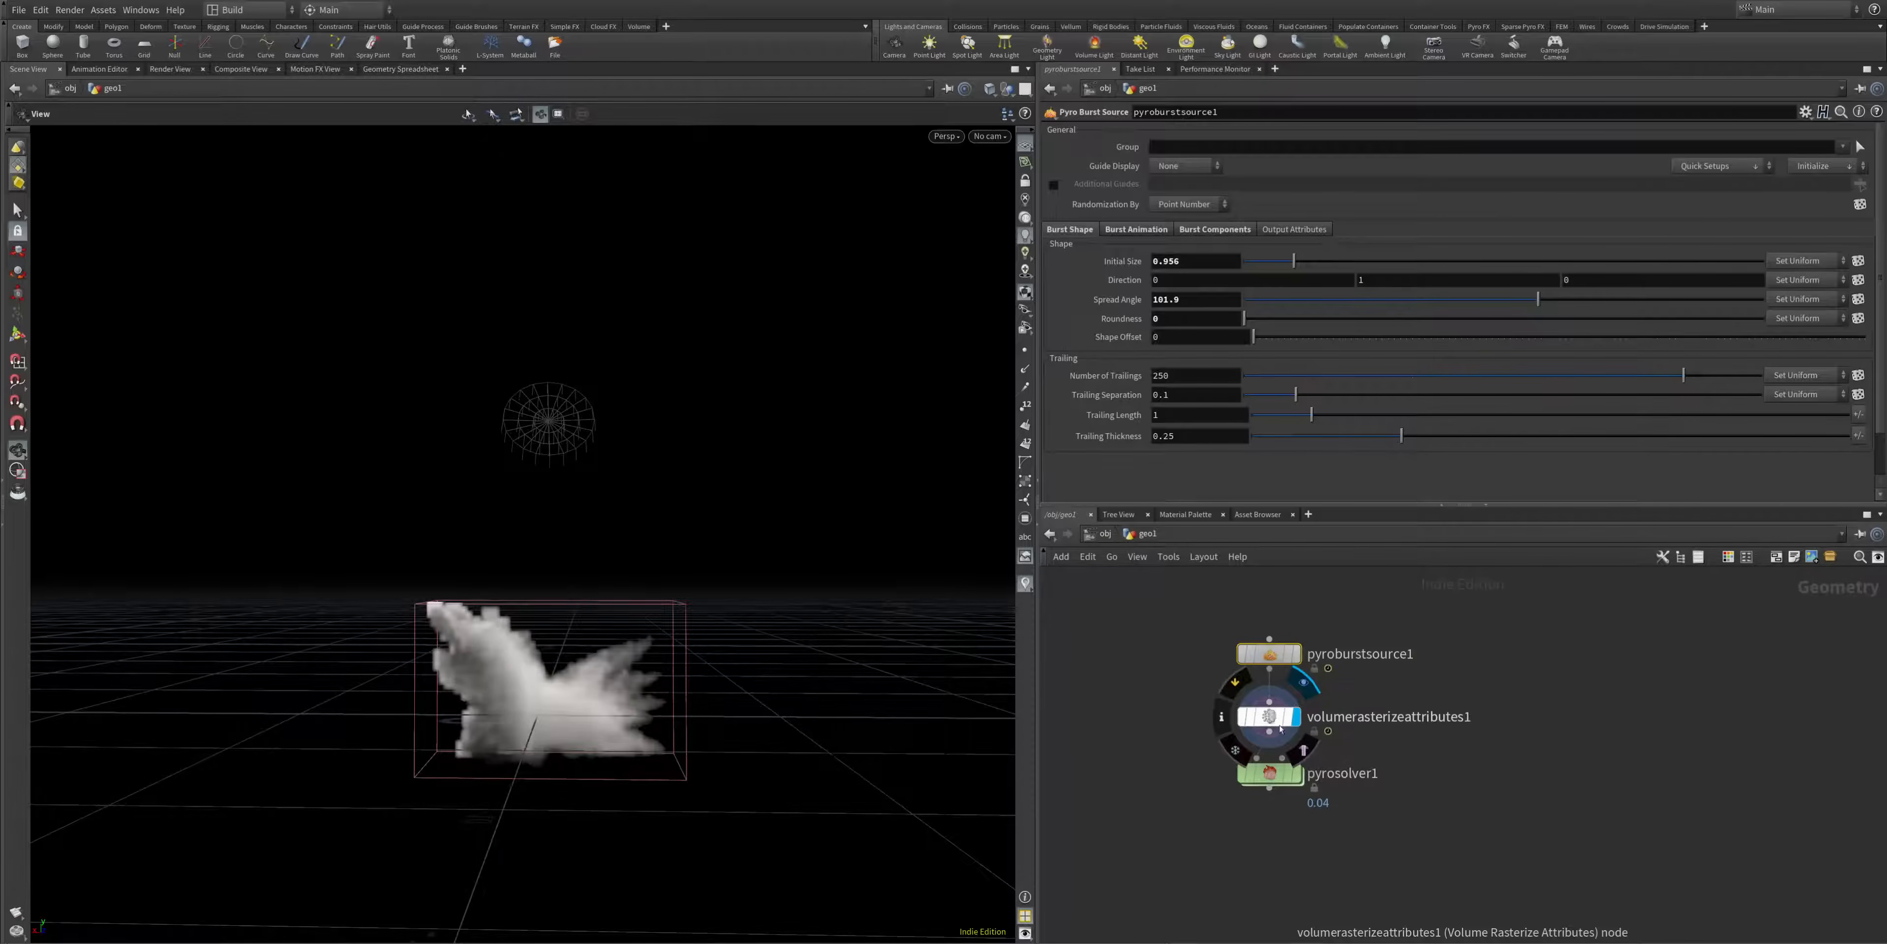
mouse_move(1298, 778)
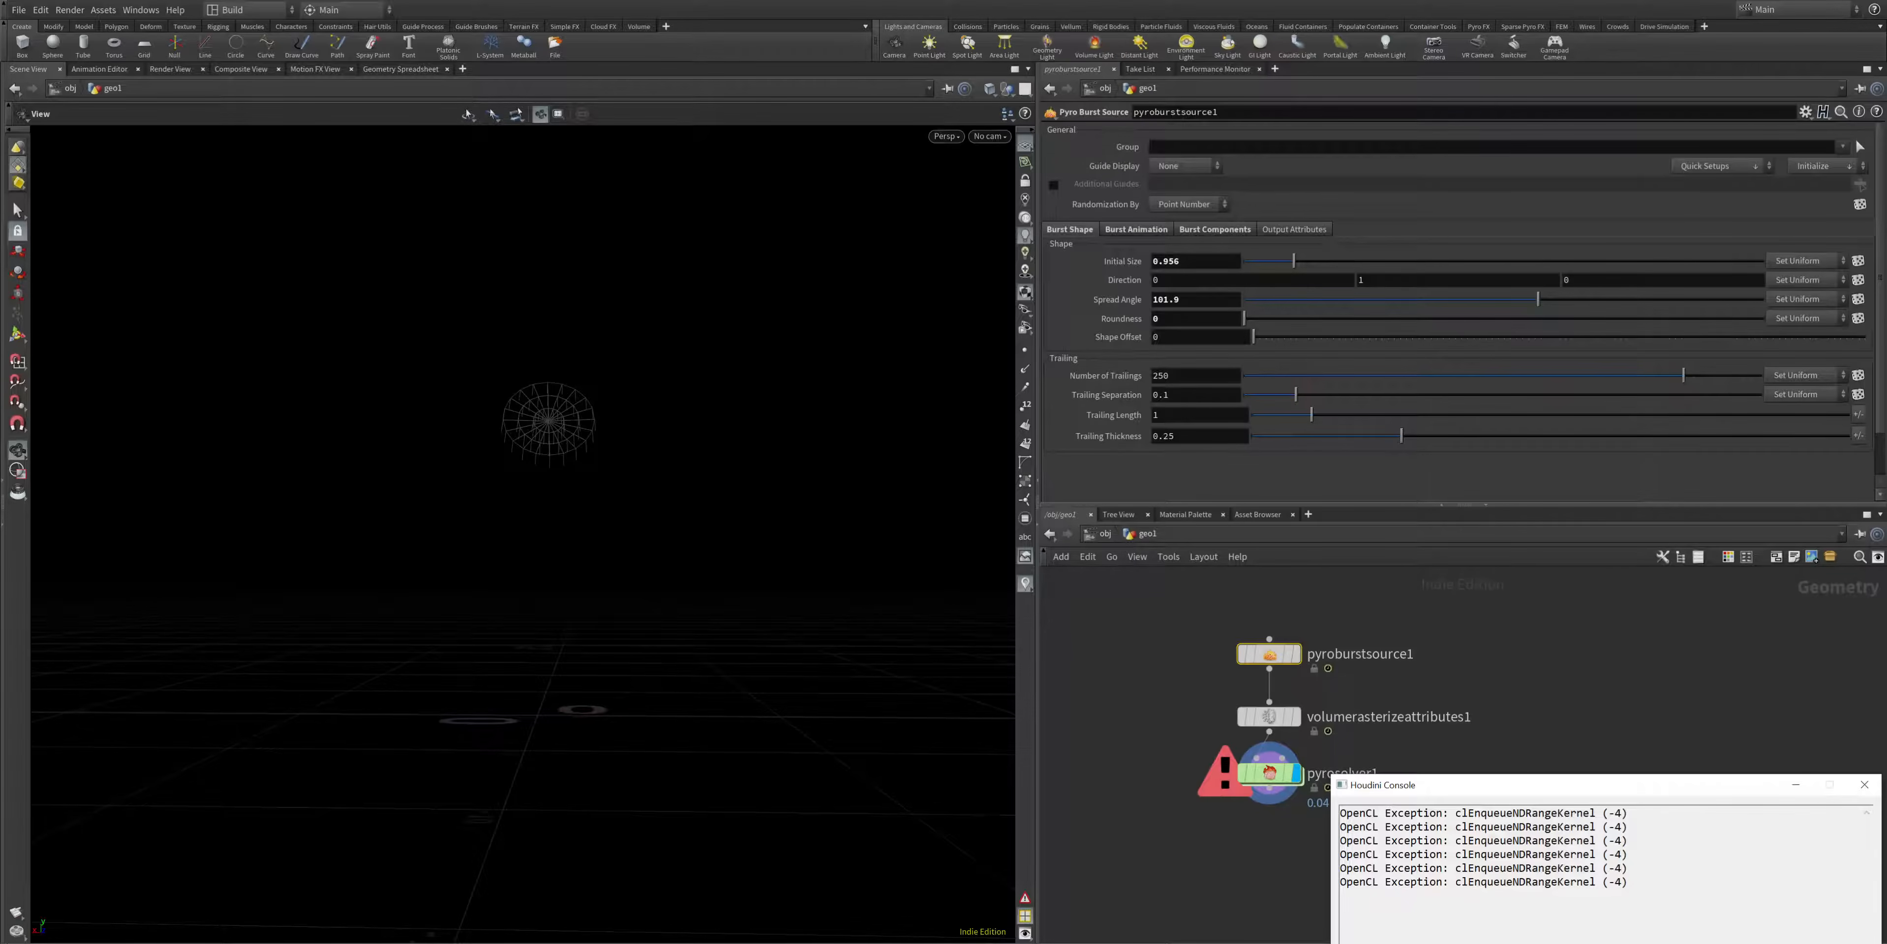
left_click(1864, 785)
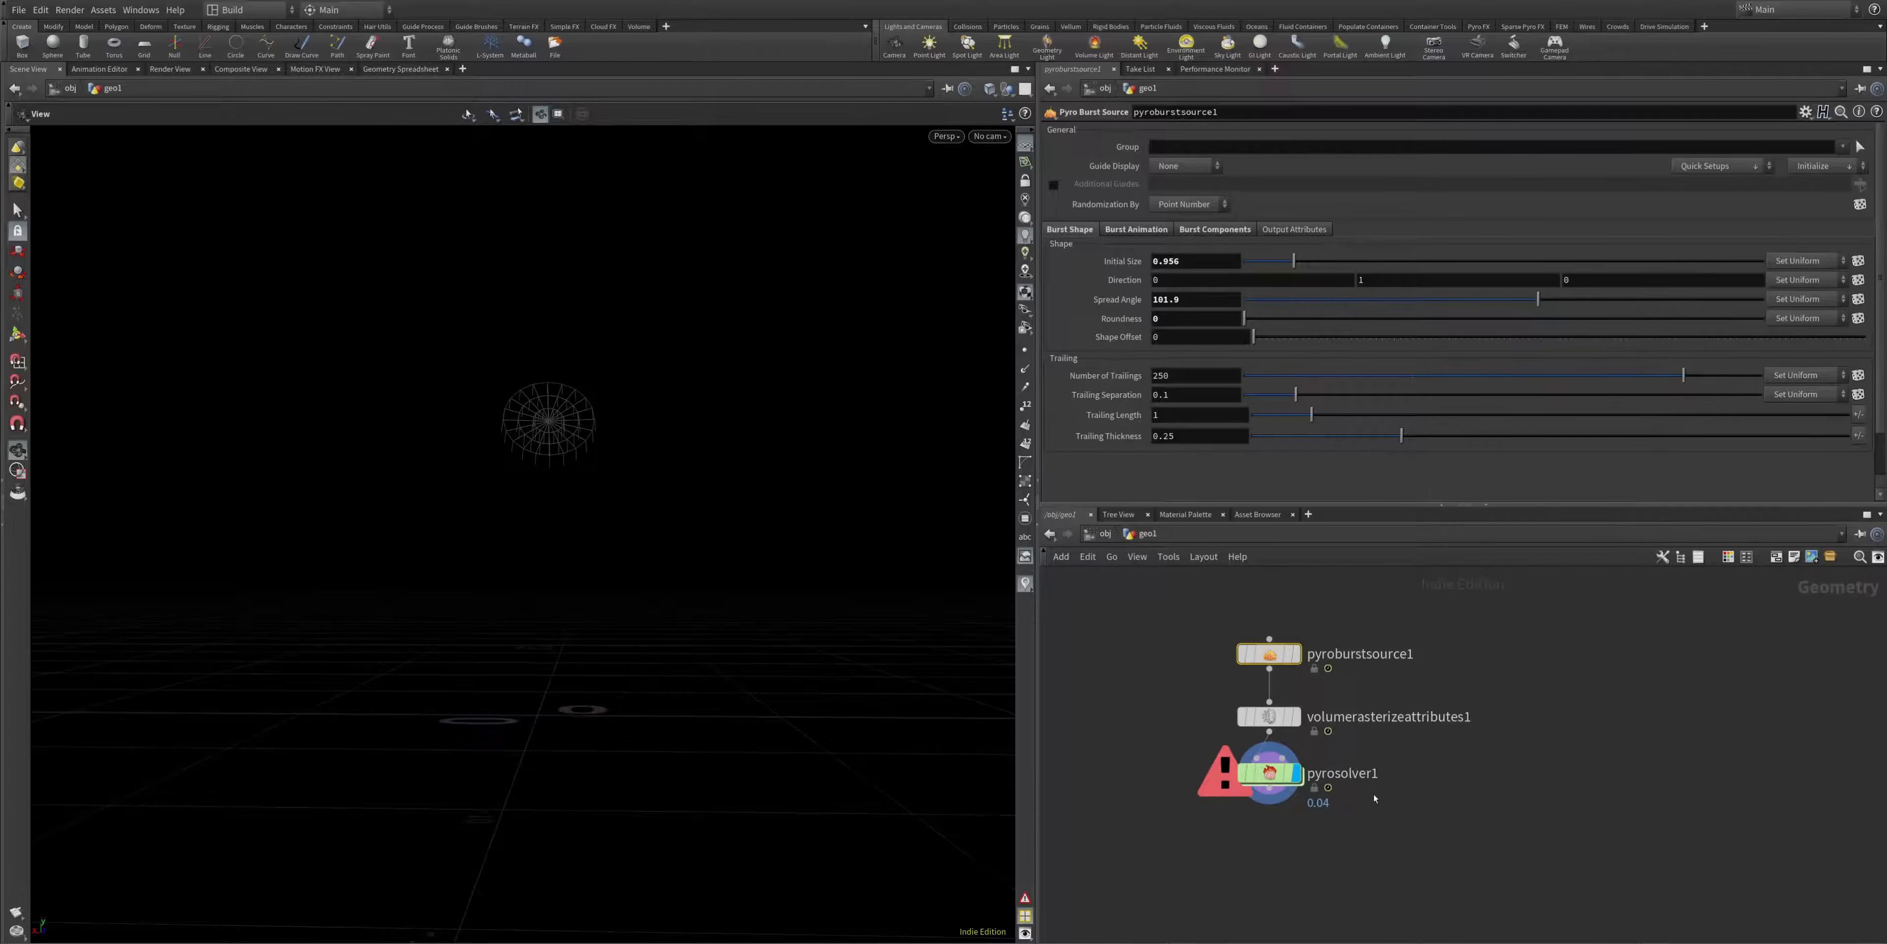
- Set the Voxel Size of pyrosolver1 to 0.4 and preview the simulation in the viewport
left_click(1270, 773)
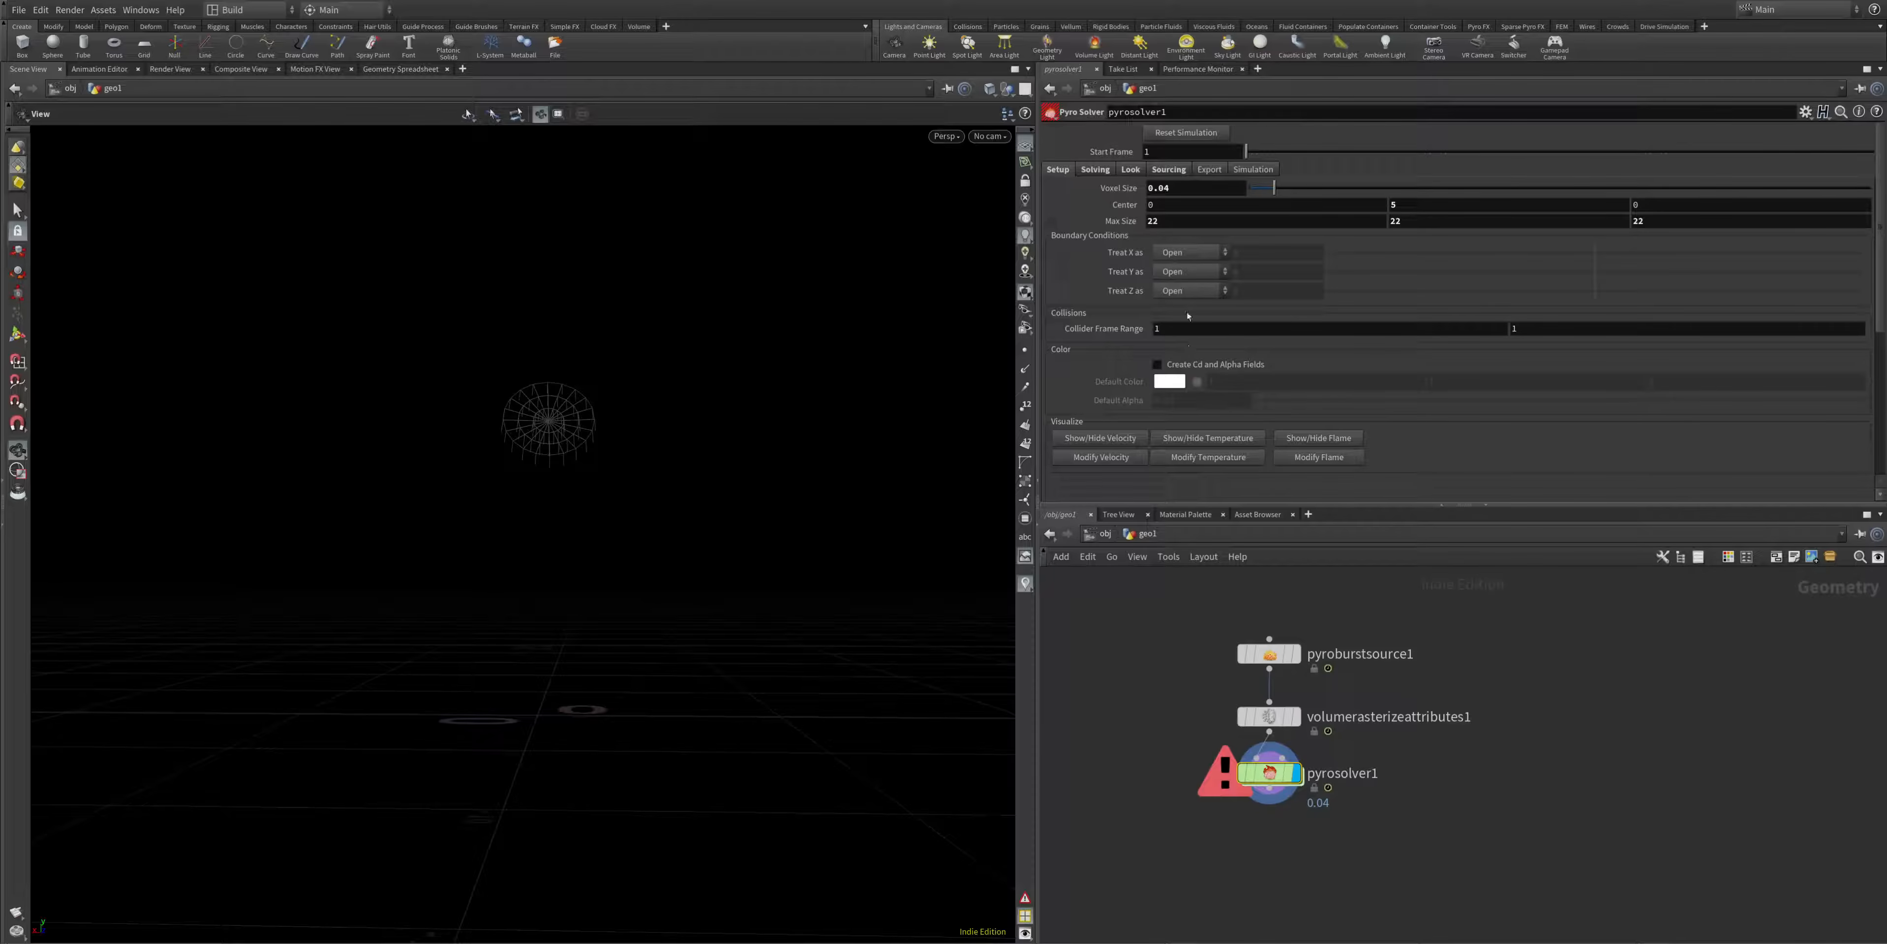
left_click(1167, 188)
key("BackSpace")
key("Return")
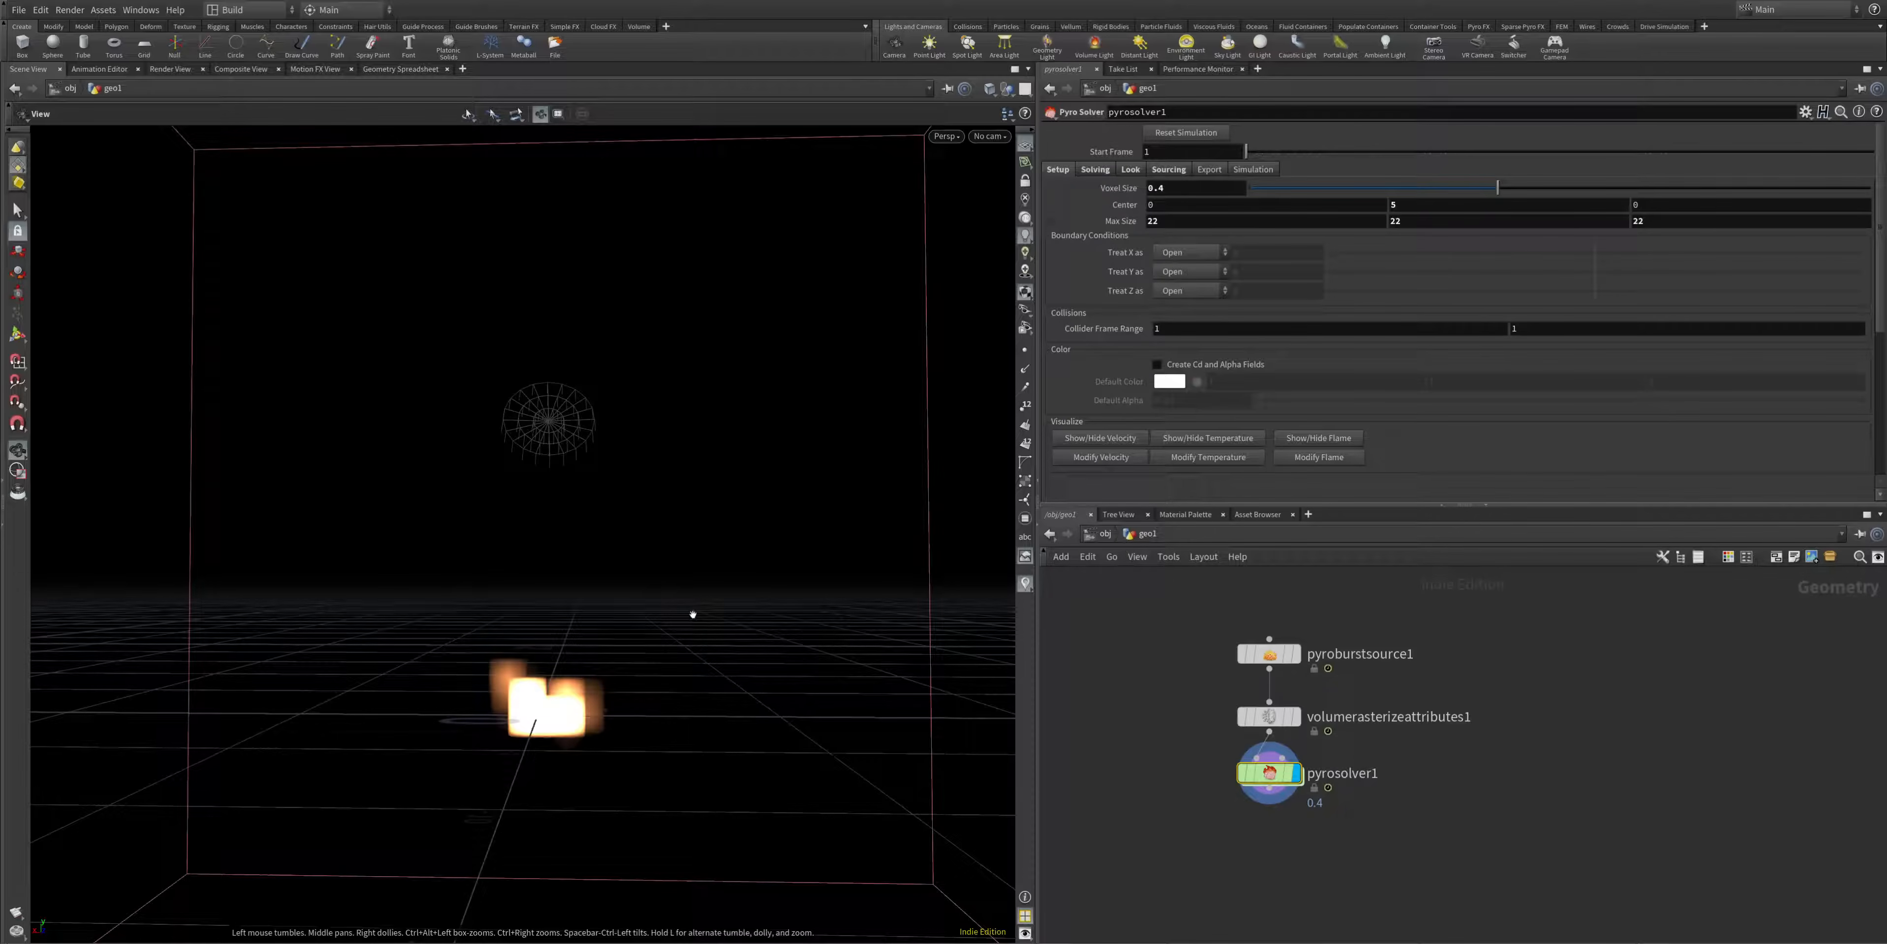
right_click(715, 532)
left_click(597, 616)
right_click_drag(613, 596, 599, 800)
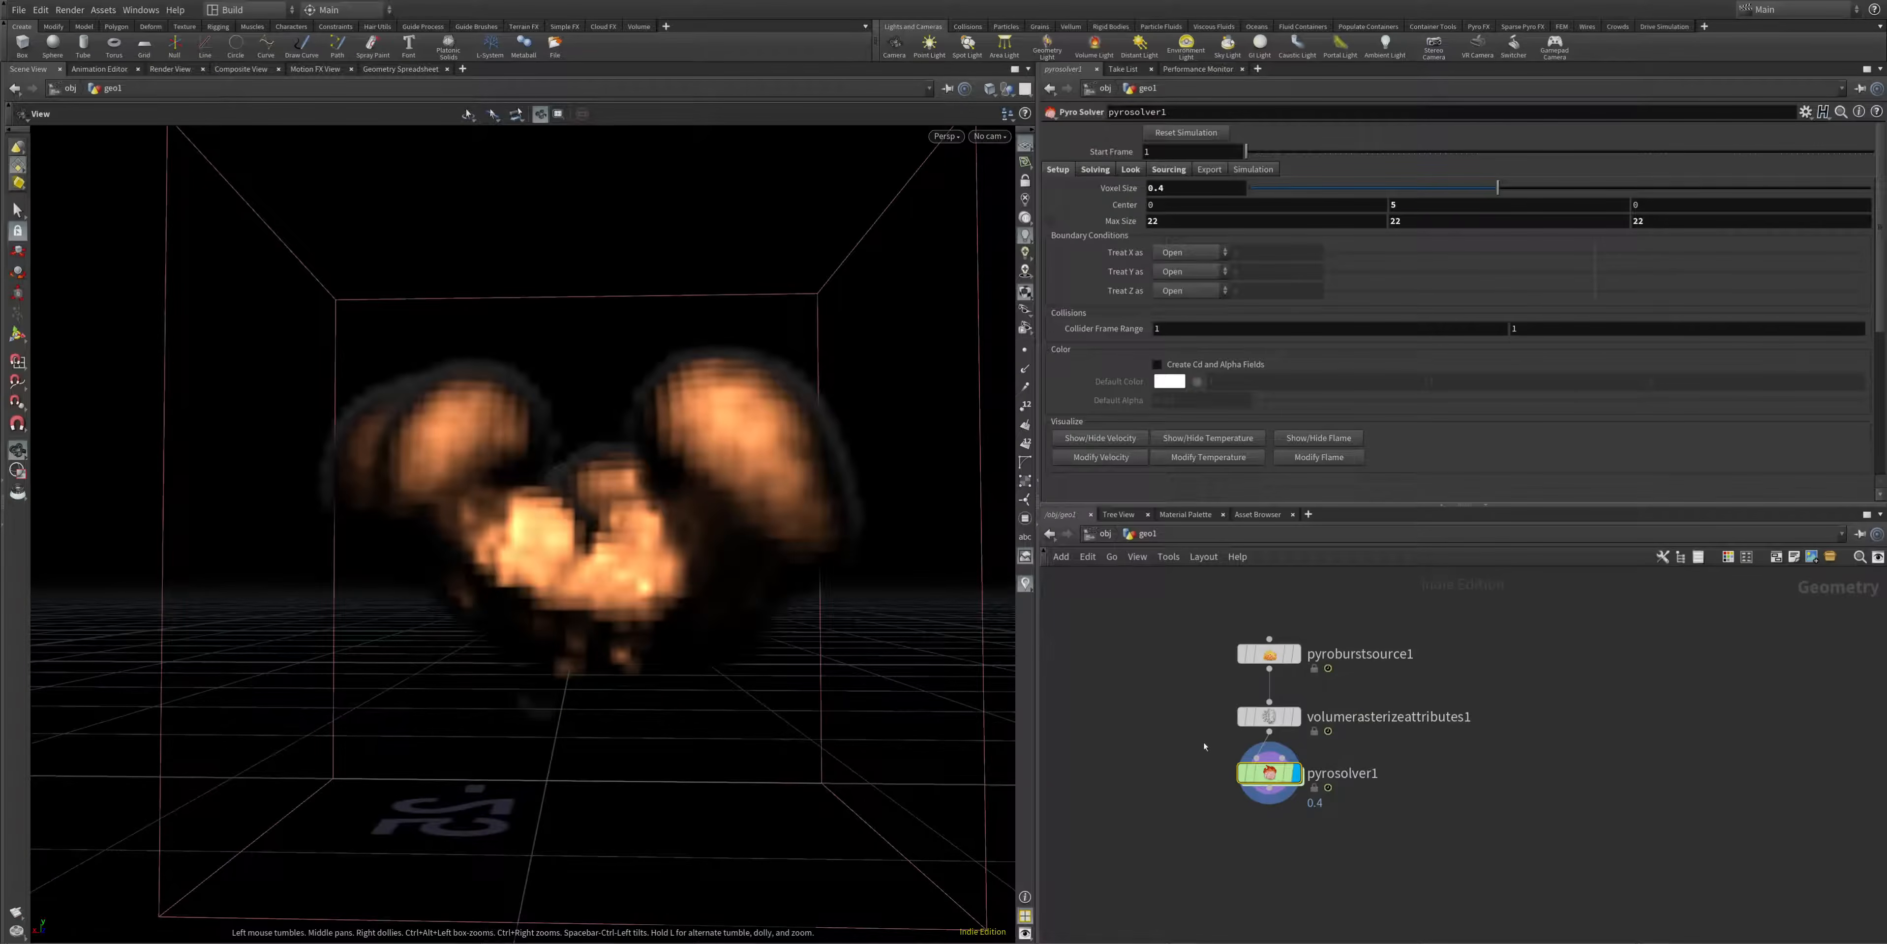
- Set the Voxel Size of pyrosolver1 to 0.1 and inspect the refined explosion from another angle
left_click(1175, 189)
key("Return")
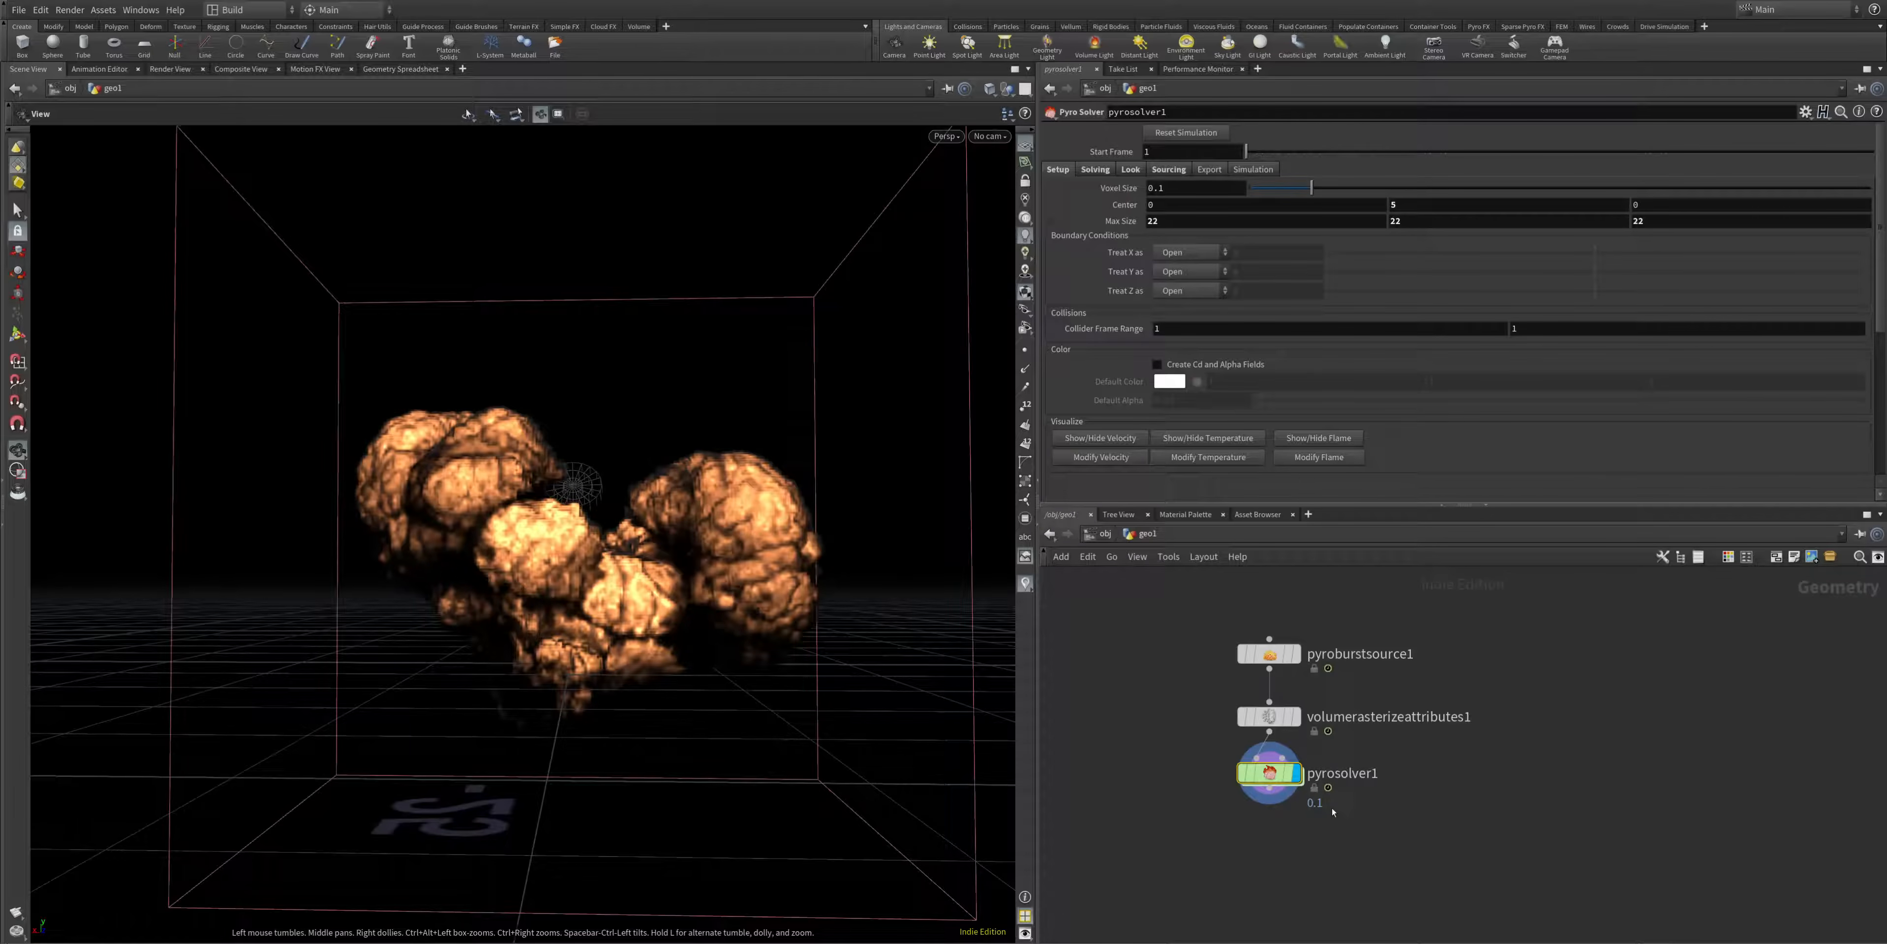
left_click_drag(465, 658, 962, 454)
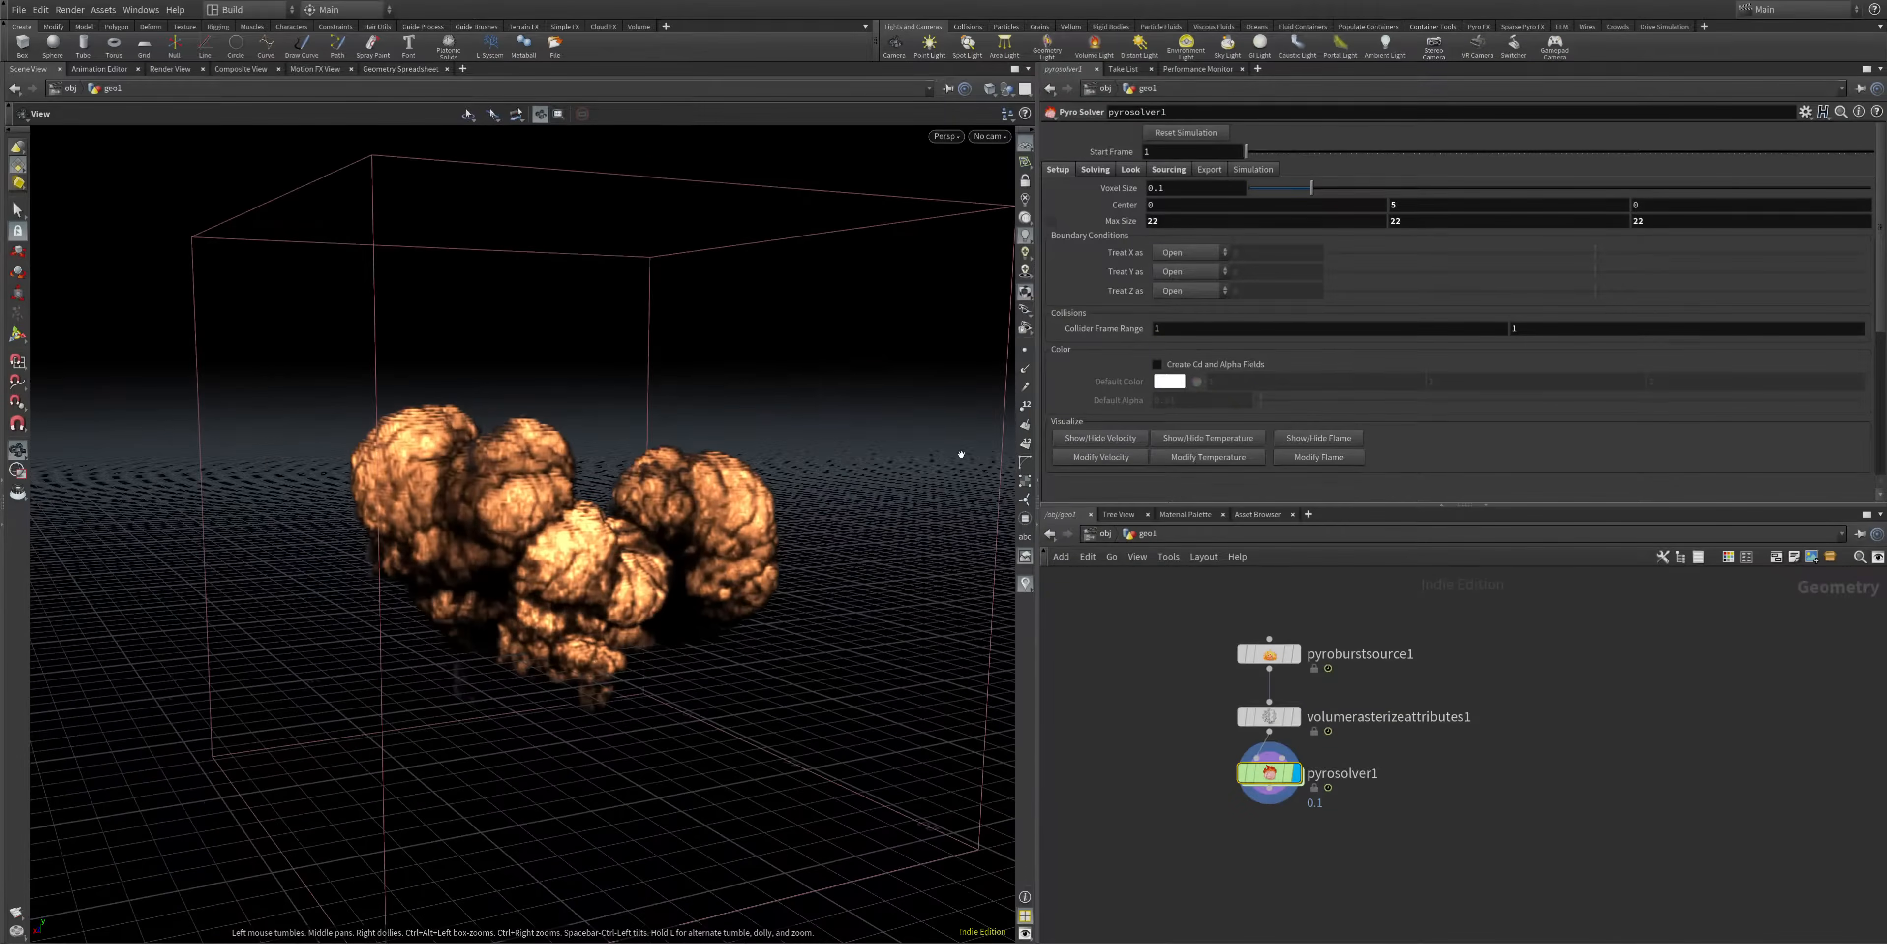
- Review the solver's setup and its solving settings for advanced options, simulation and flames
left_click(1095, 169)
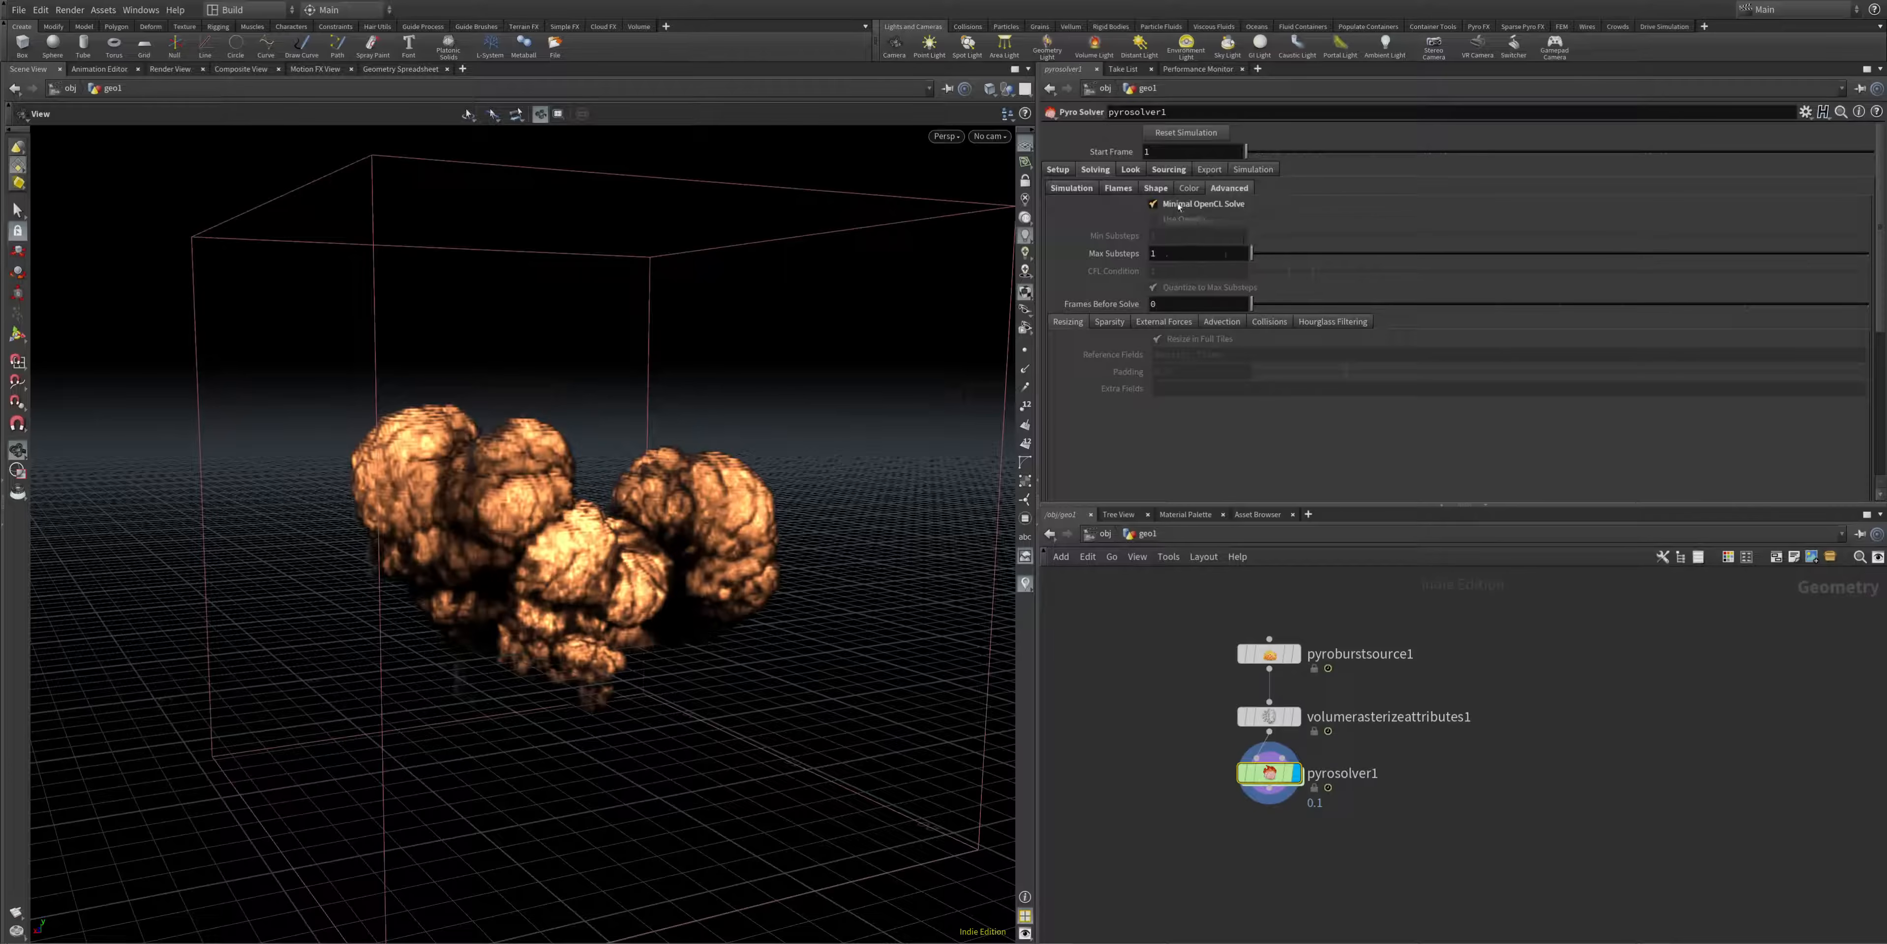
left_click(1085, 192)
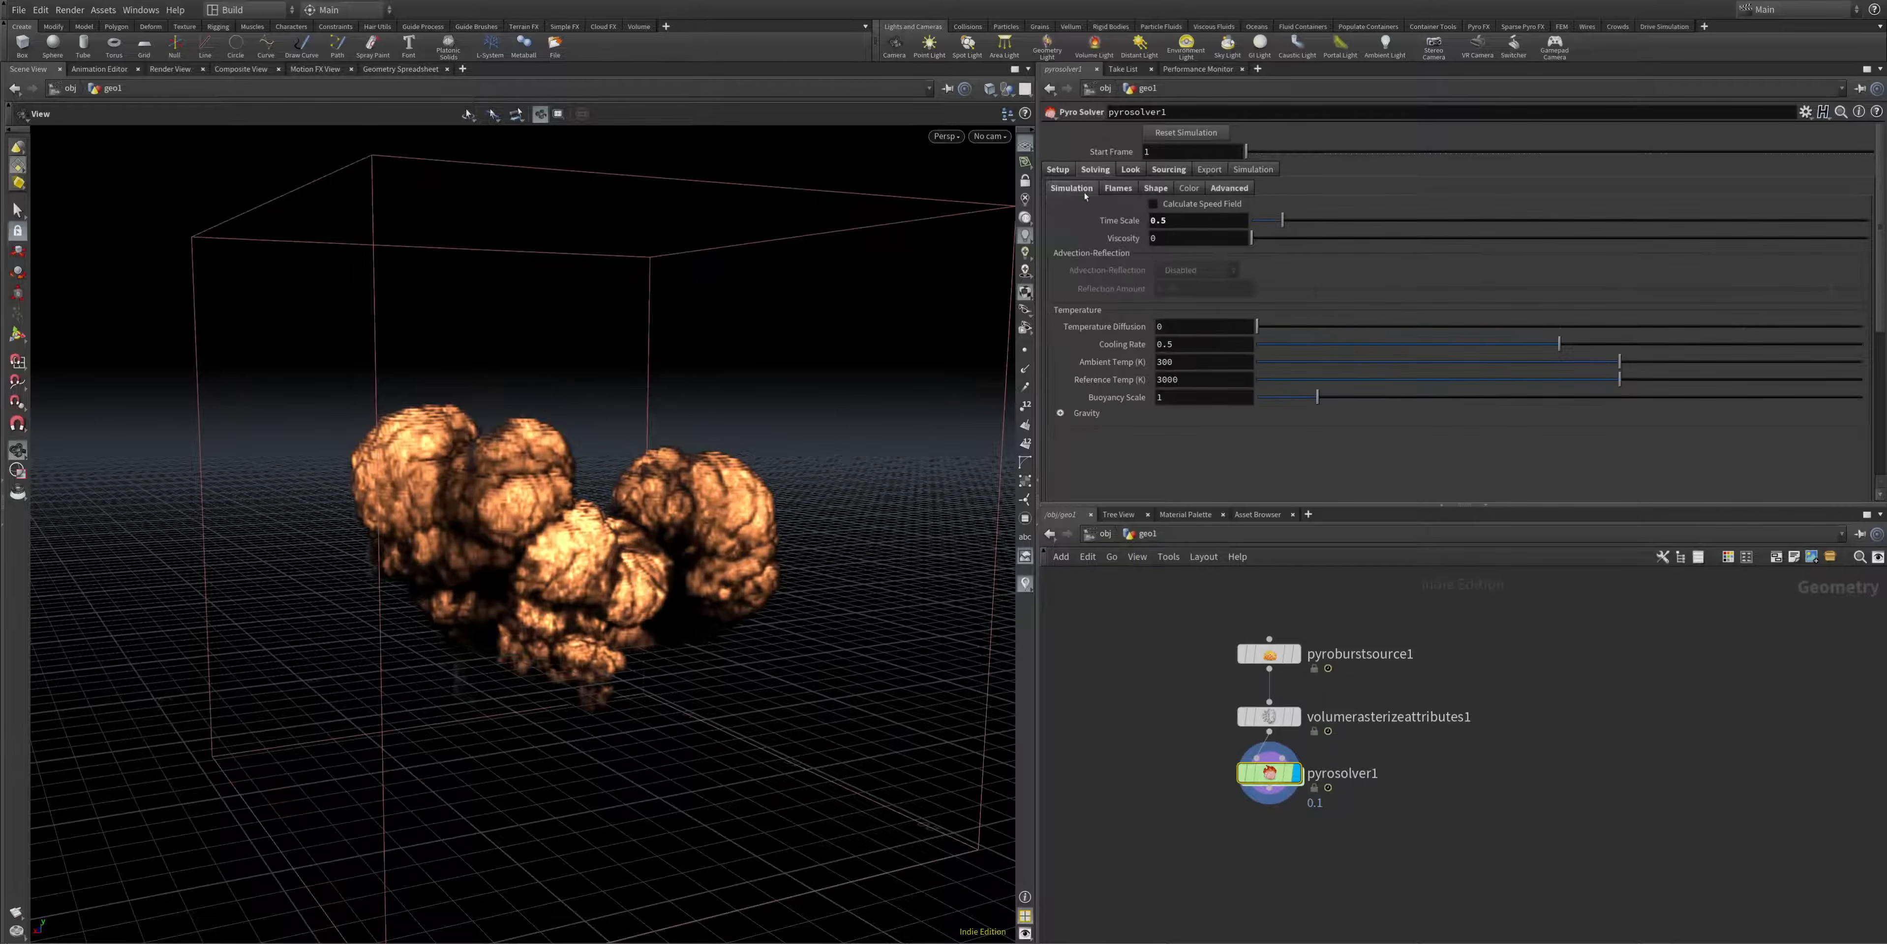
left_click(1125, 190)
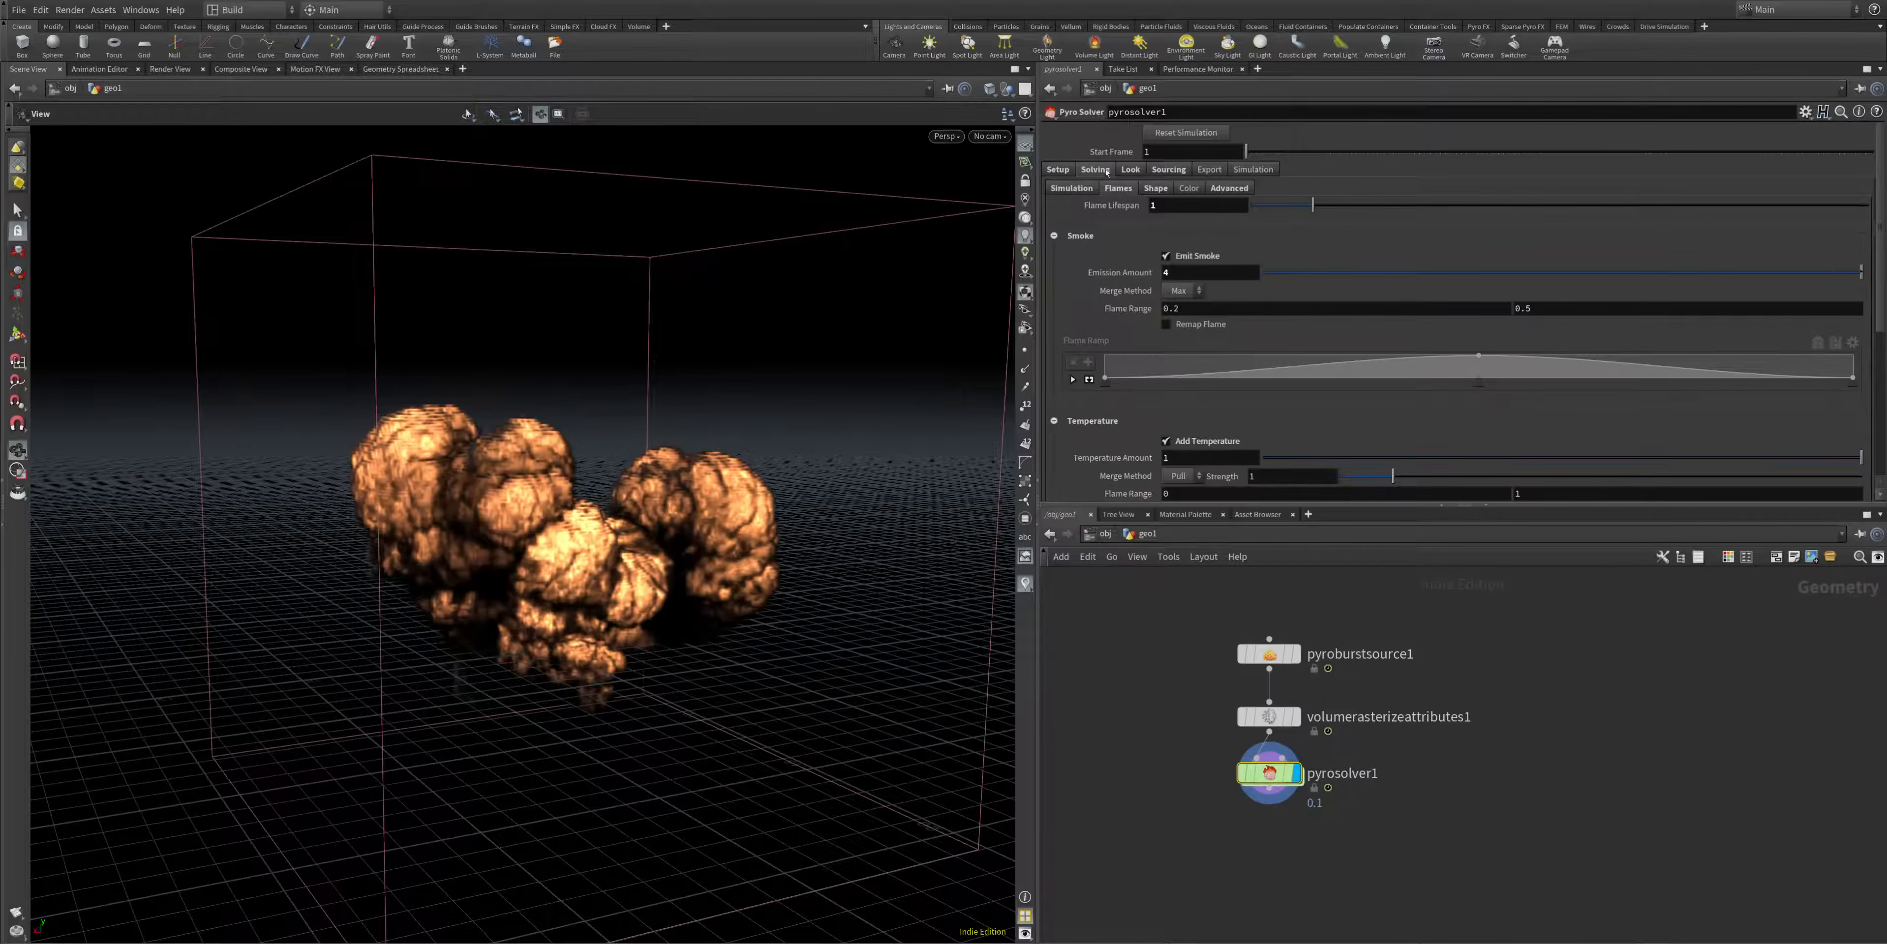
left_click(1088, 188)
left_click(1065, 171)
left_click(1080, 171)
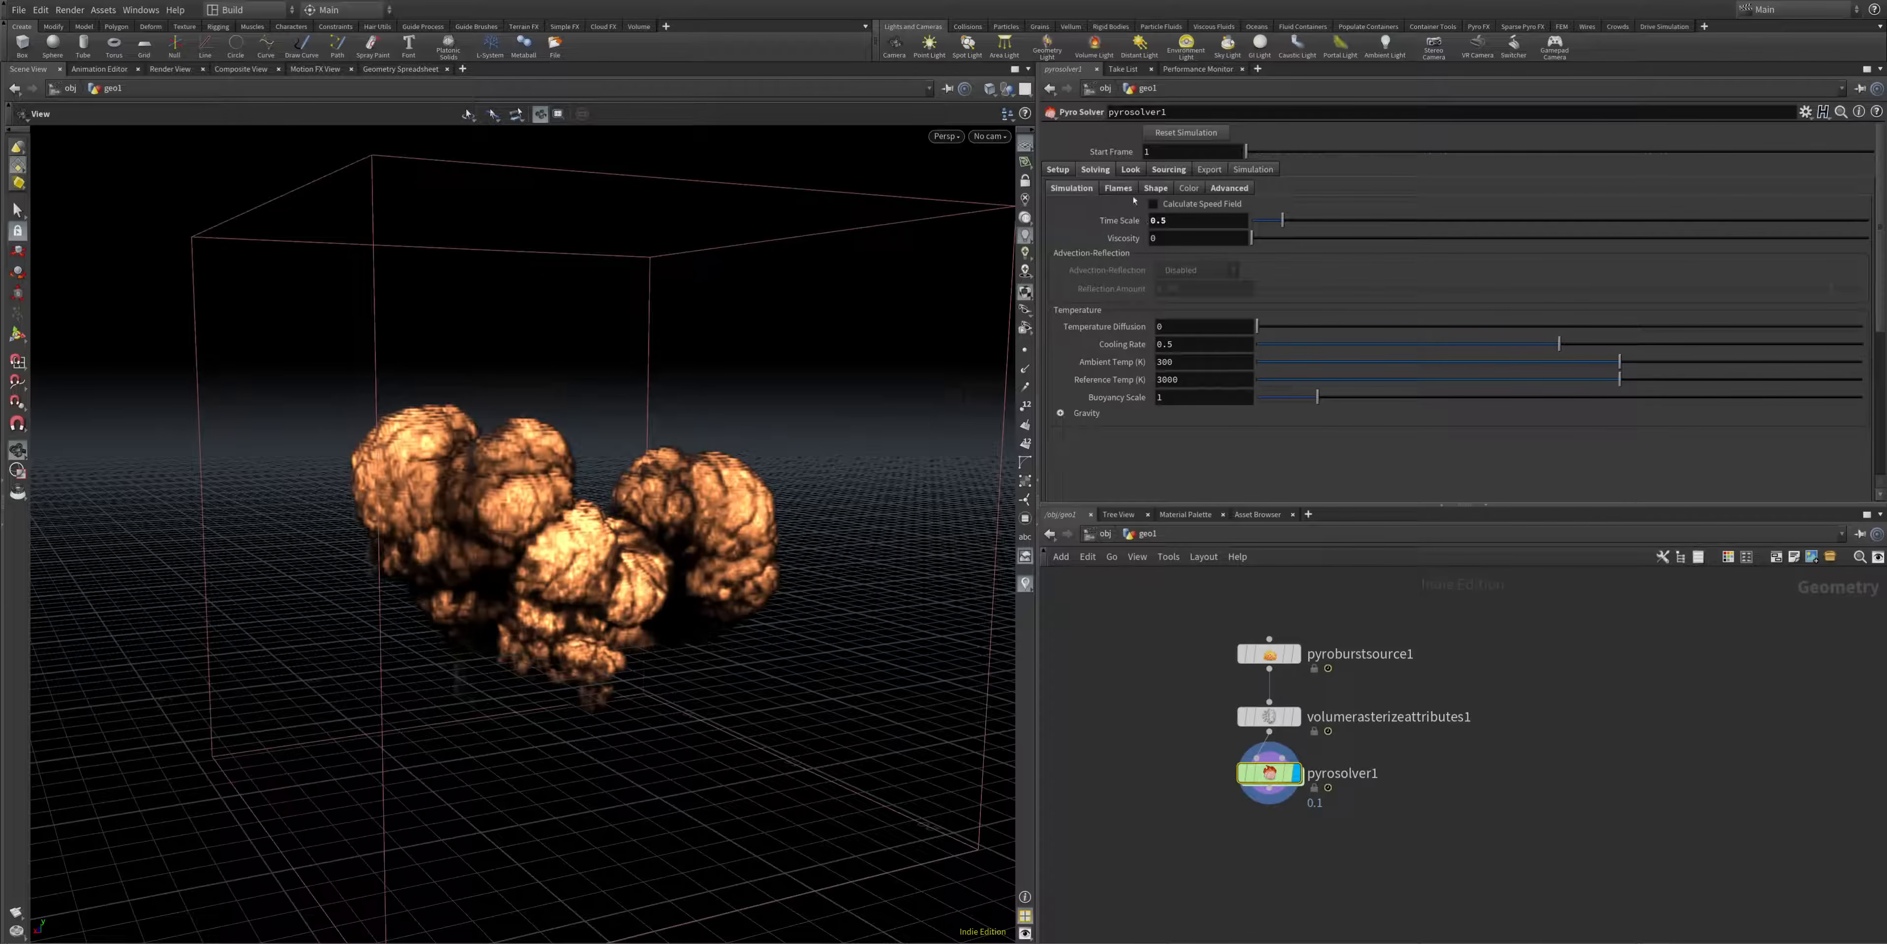
left_click(1119, 189)
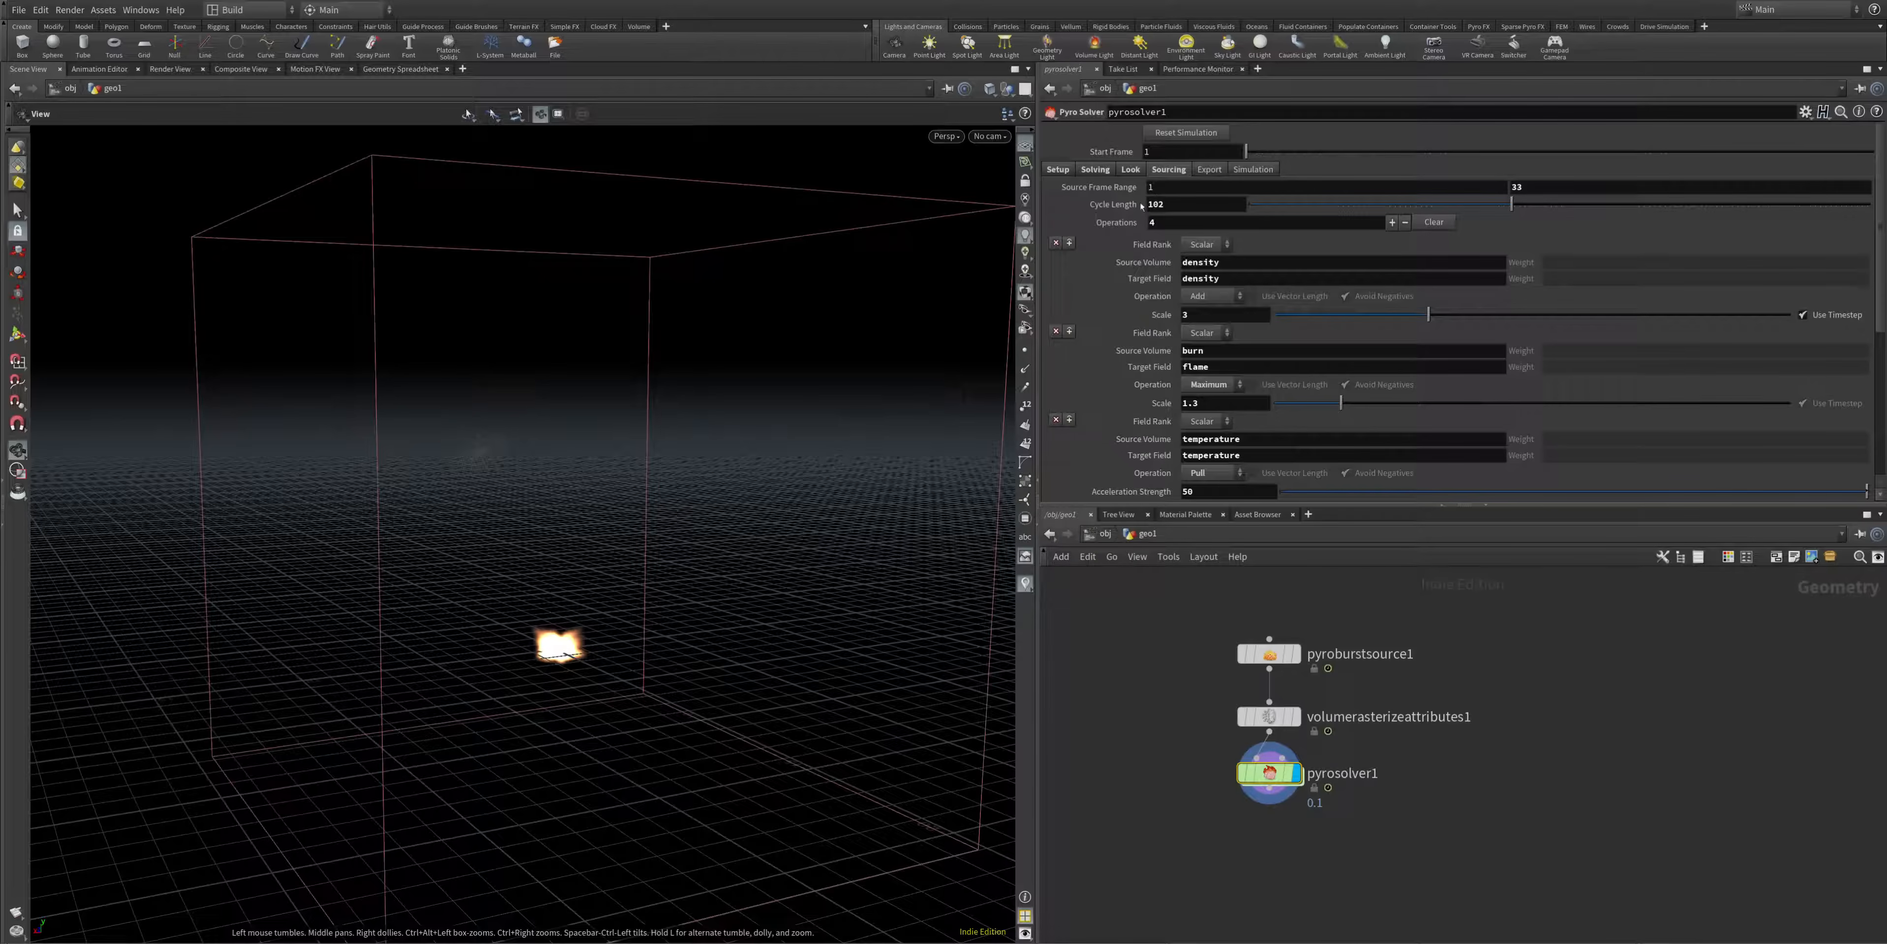
- Set the solver's sourcing Cycle Length to 45 and check the resulting explosion and source operations
mouse_move(1117, 209)
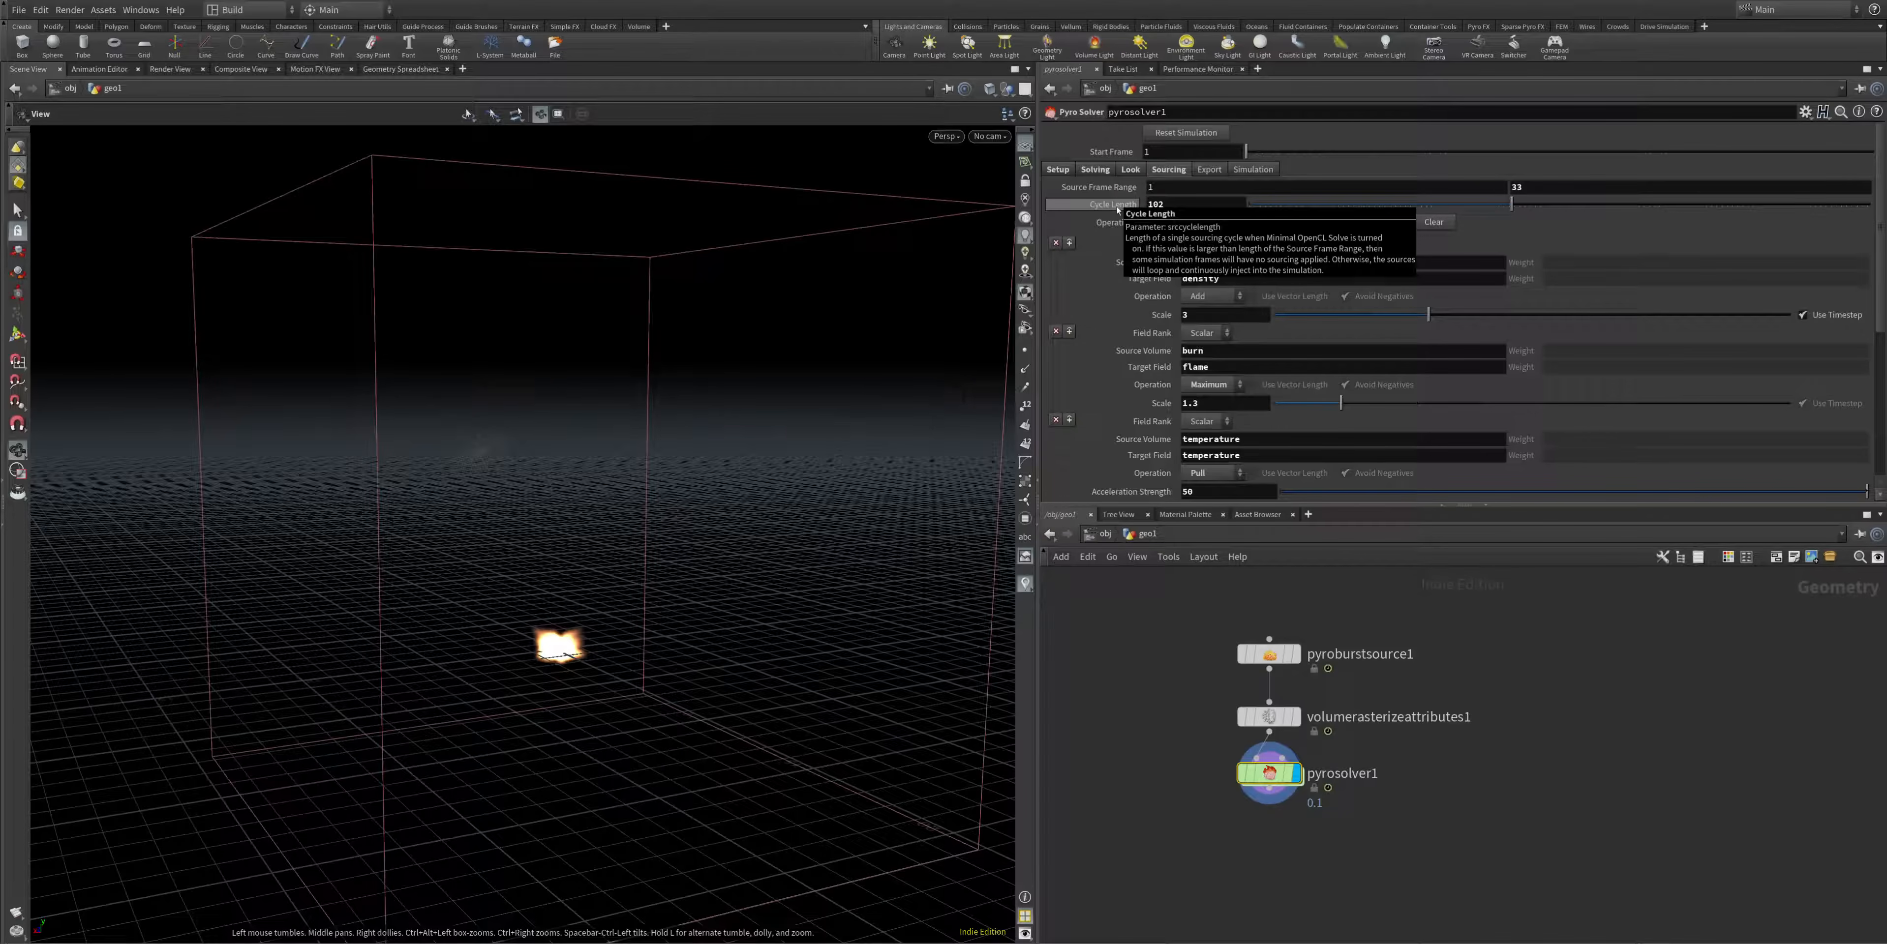
left_click(1183, 206)
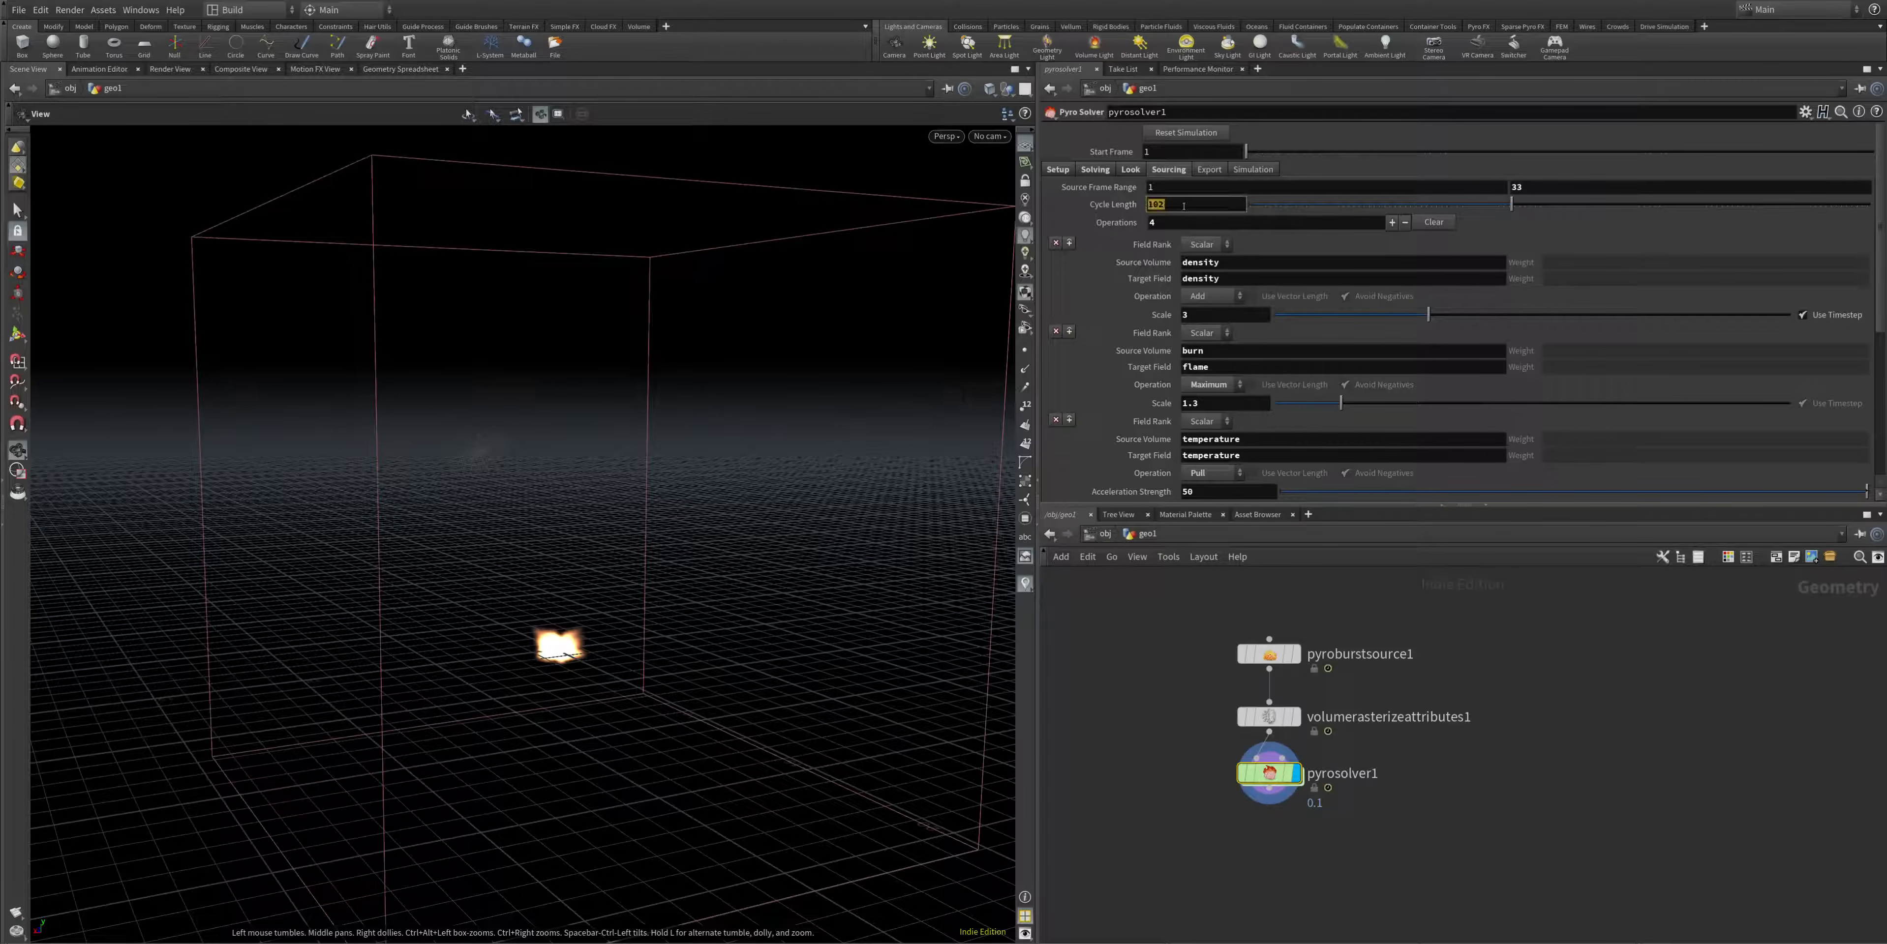
type("45")
key("Return")
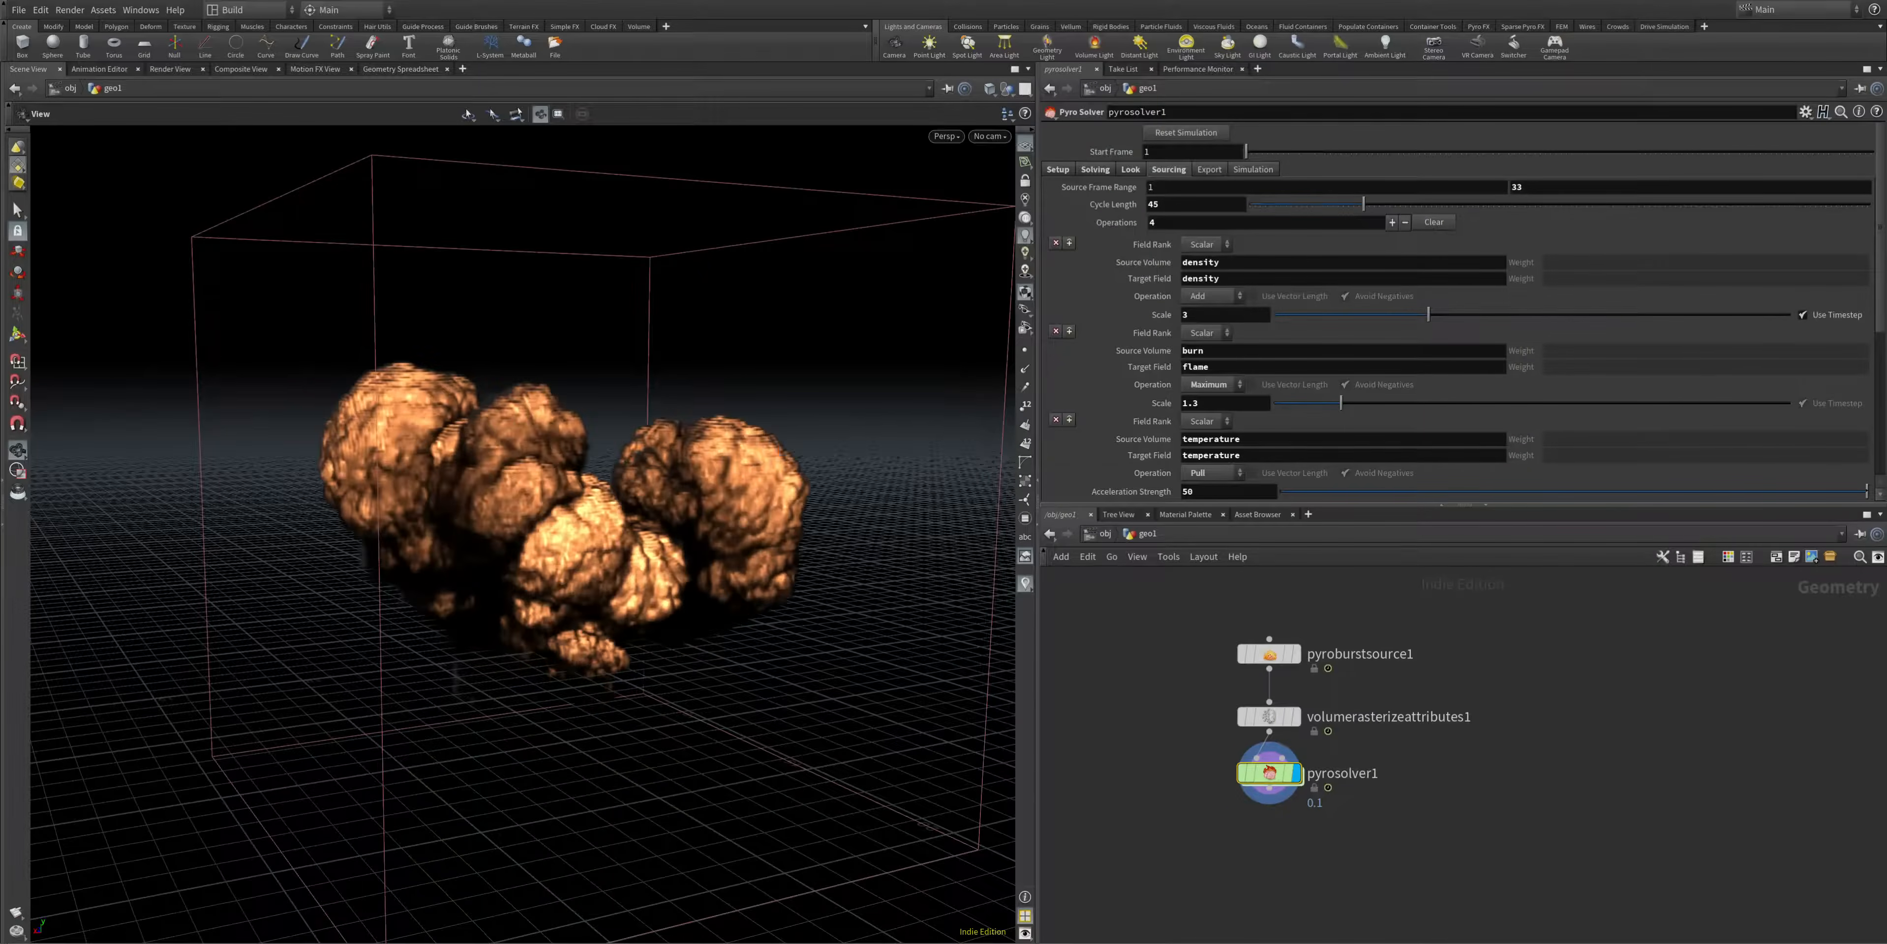
left_click_drag(476, 528, 982, 660)
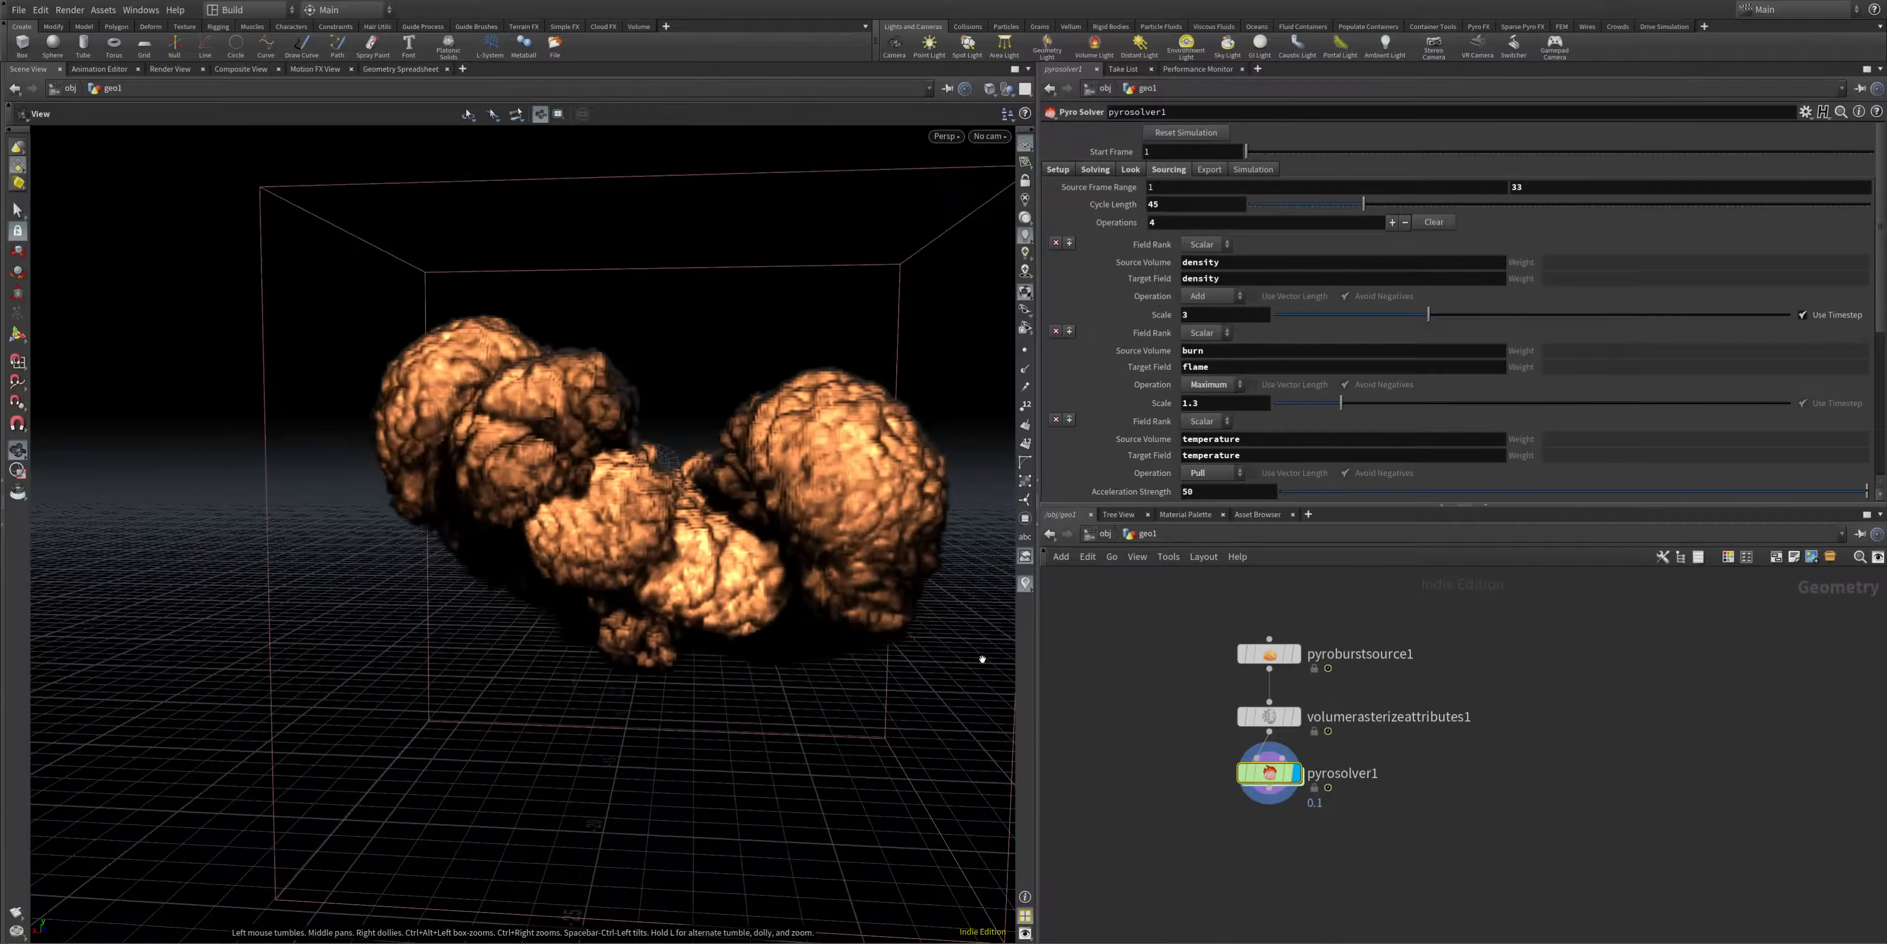
scroll(1207, 397, "down", 5)
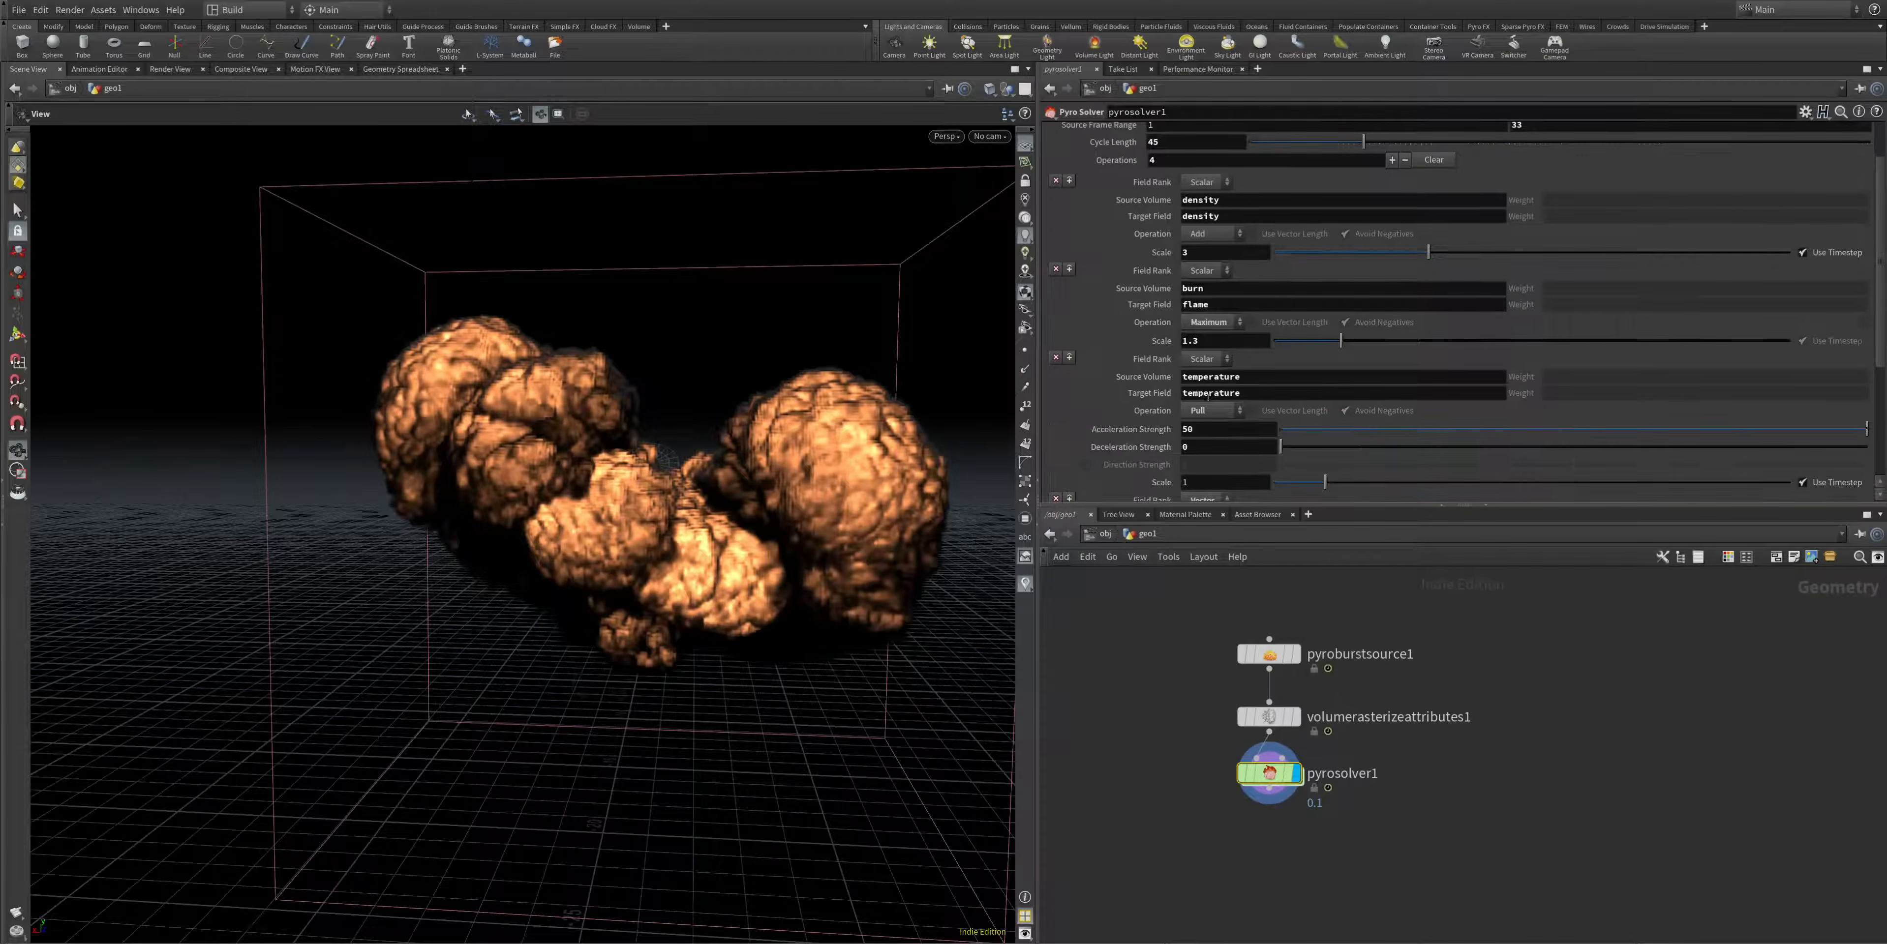
scroll(1207, 398, "up", 3)
- Move pyroburstsource1 and pyrosolver1 aside and add a Pyro Trail Path node in the free area of the network
left_click_drag(1288, 664, 1178, 672)
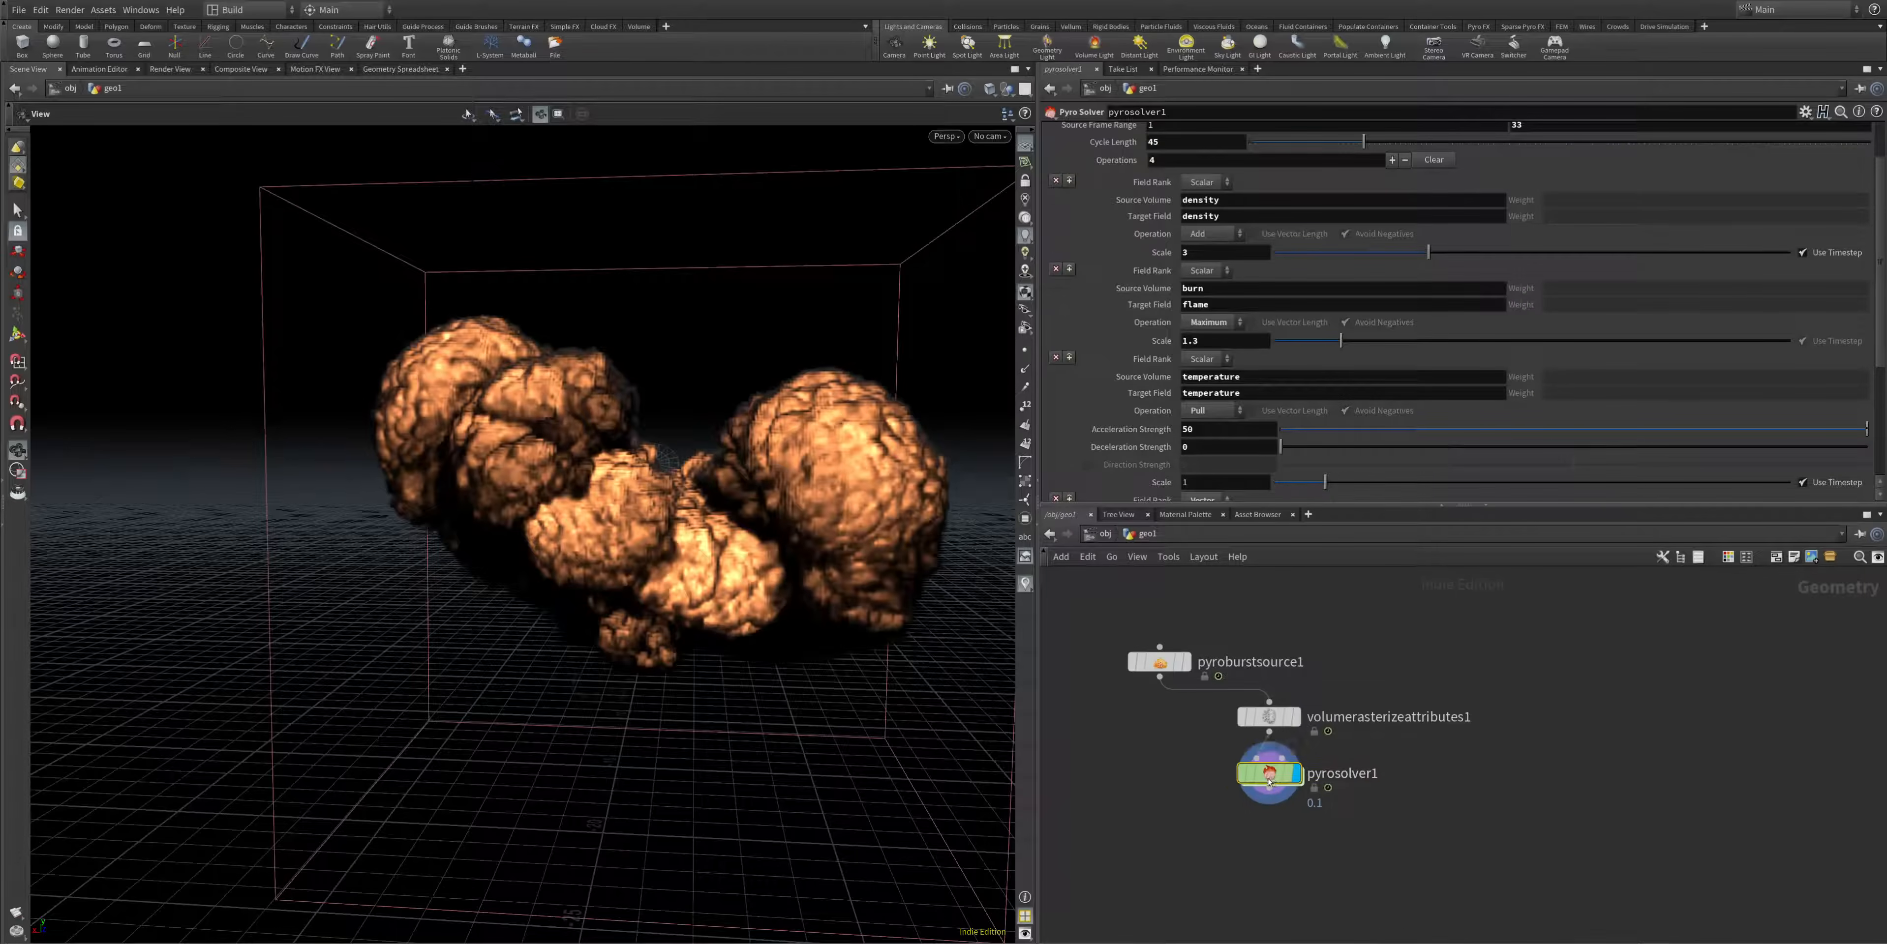
left_click_drag(1269, 782, 1138, 796)
key("Tab")
type("tra")
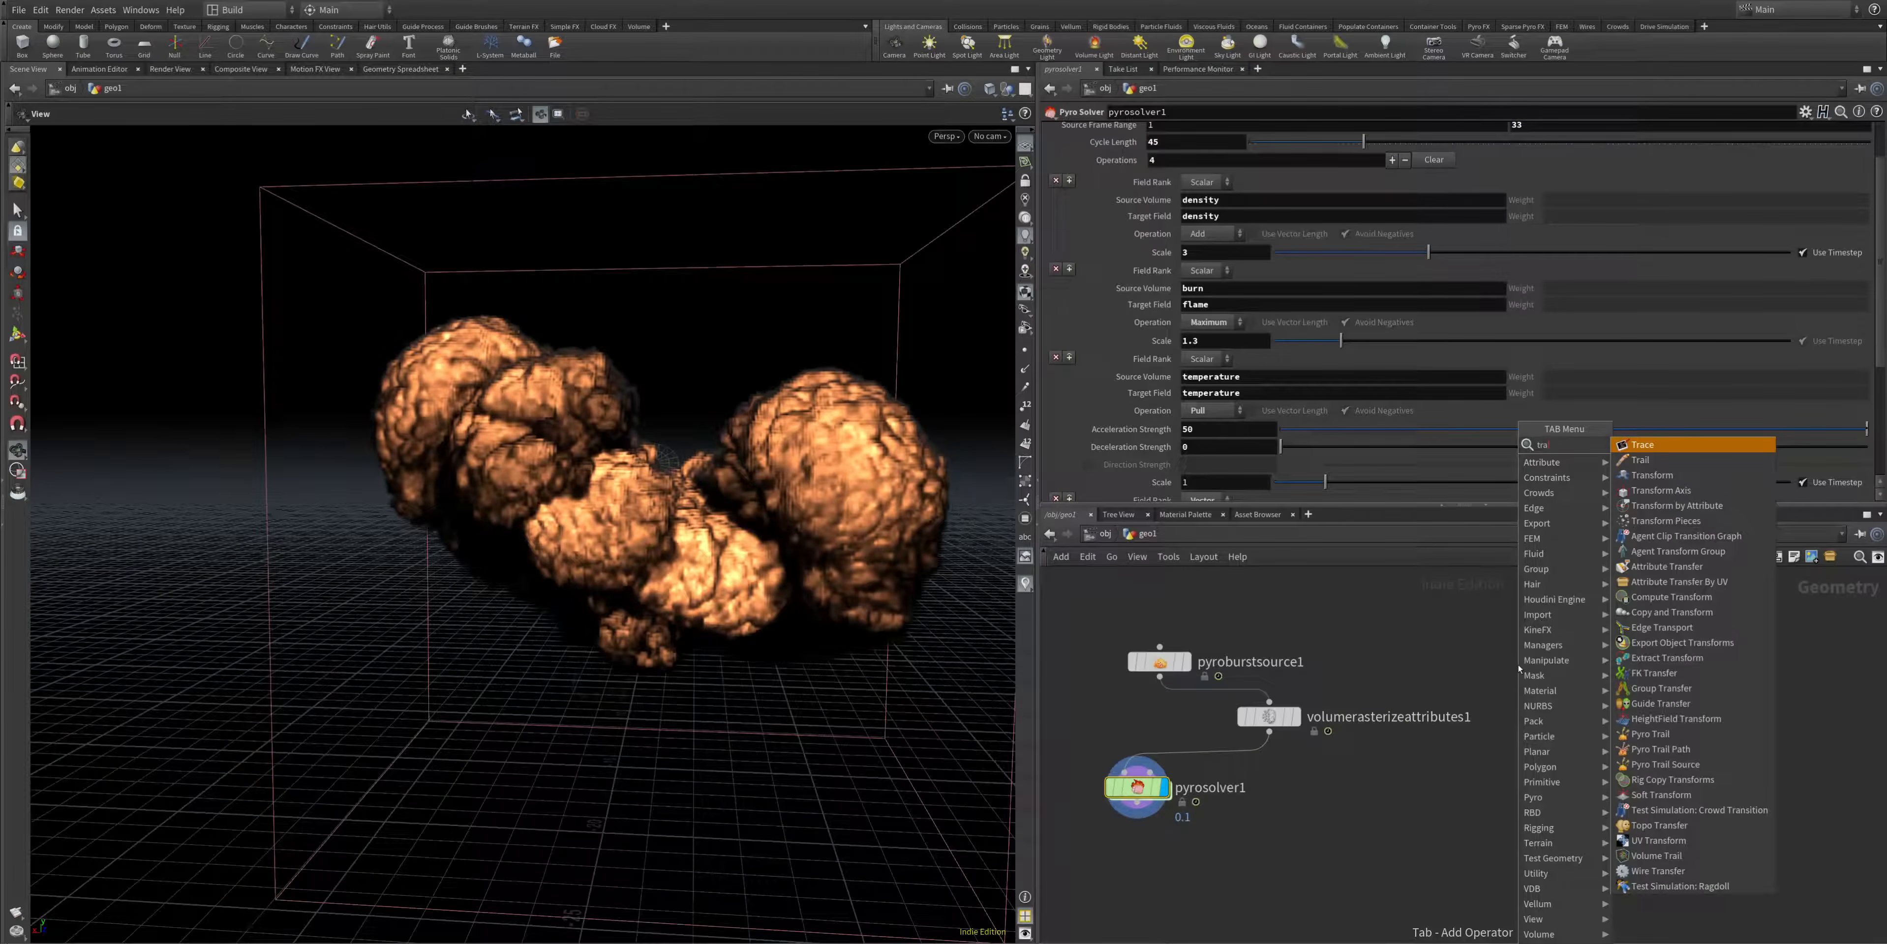
left_click(1715, 744)
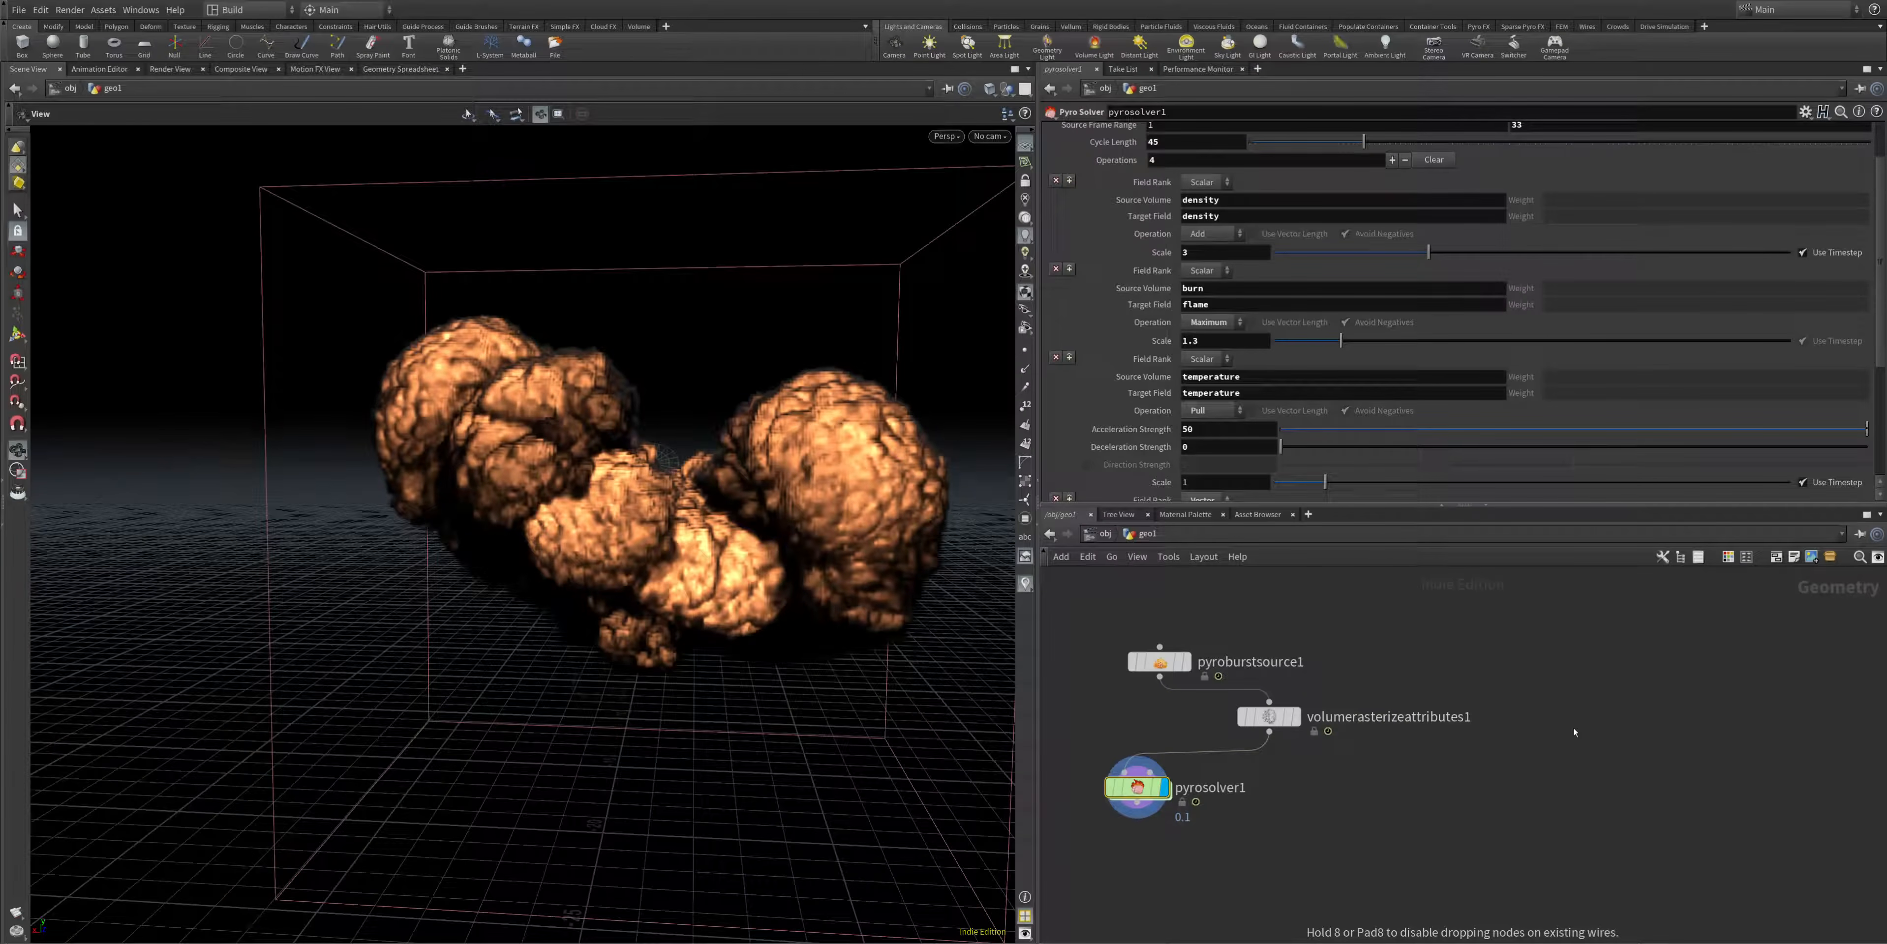
left_click(1575, 732)
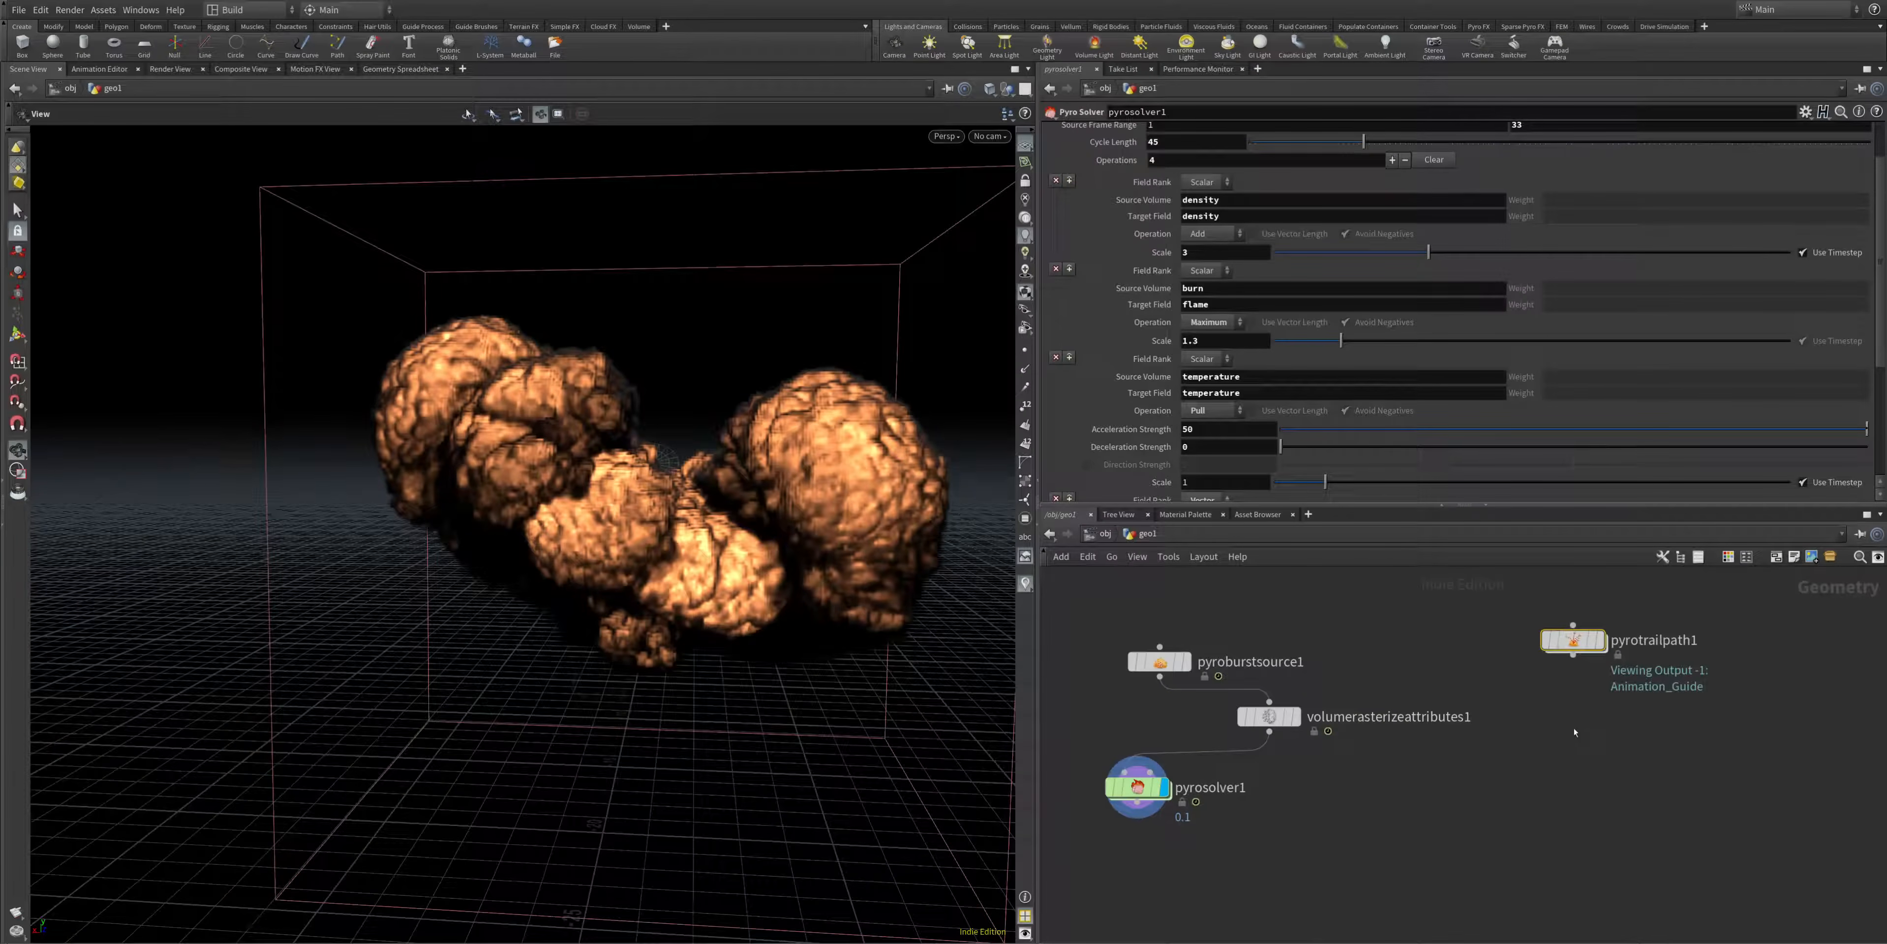
middle_click_drag(1455, 619, 1434, 716)
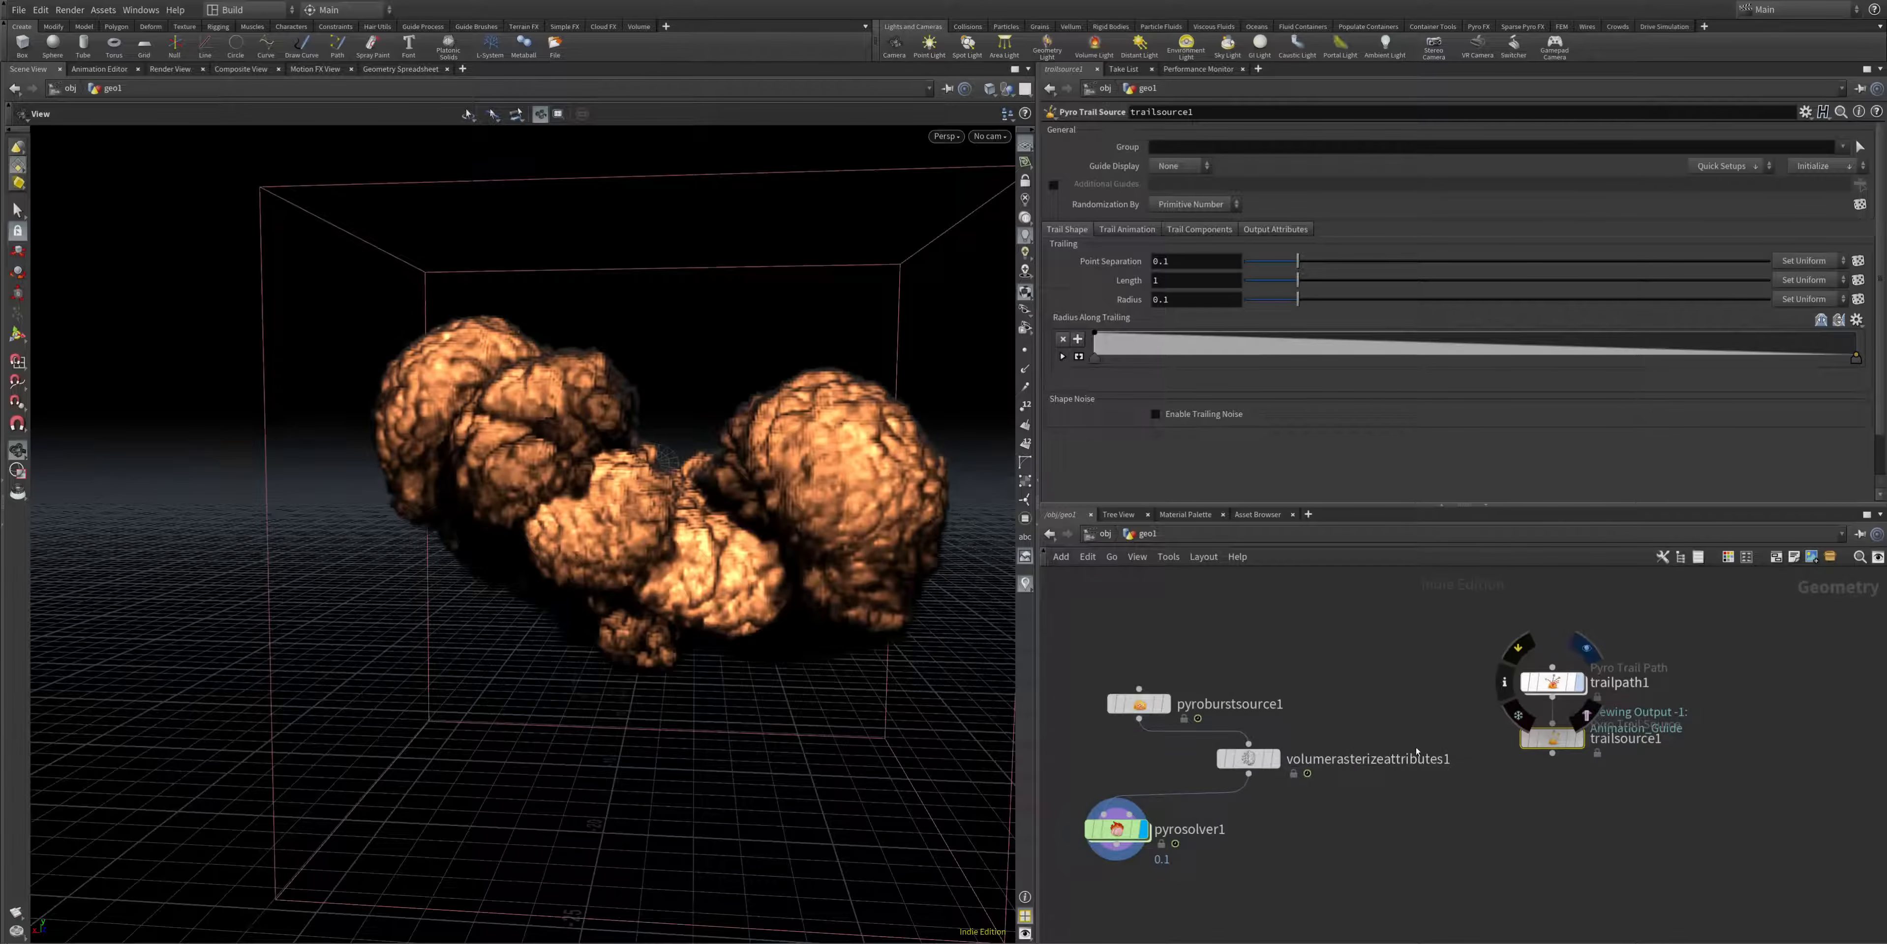
- Display trailpath1 and set its Initial Size to 0.331 and Number of Trails to 56
left_click(1580, 682)
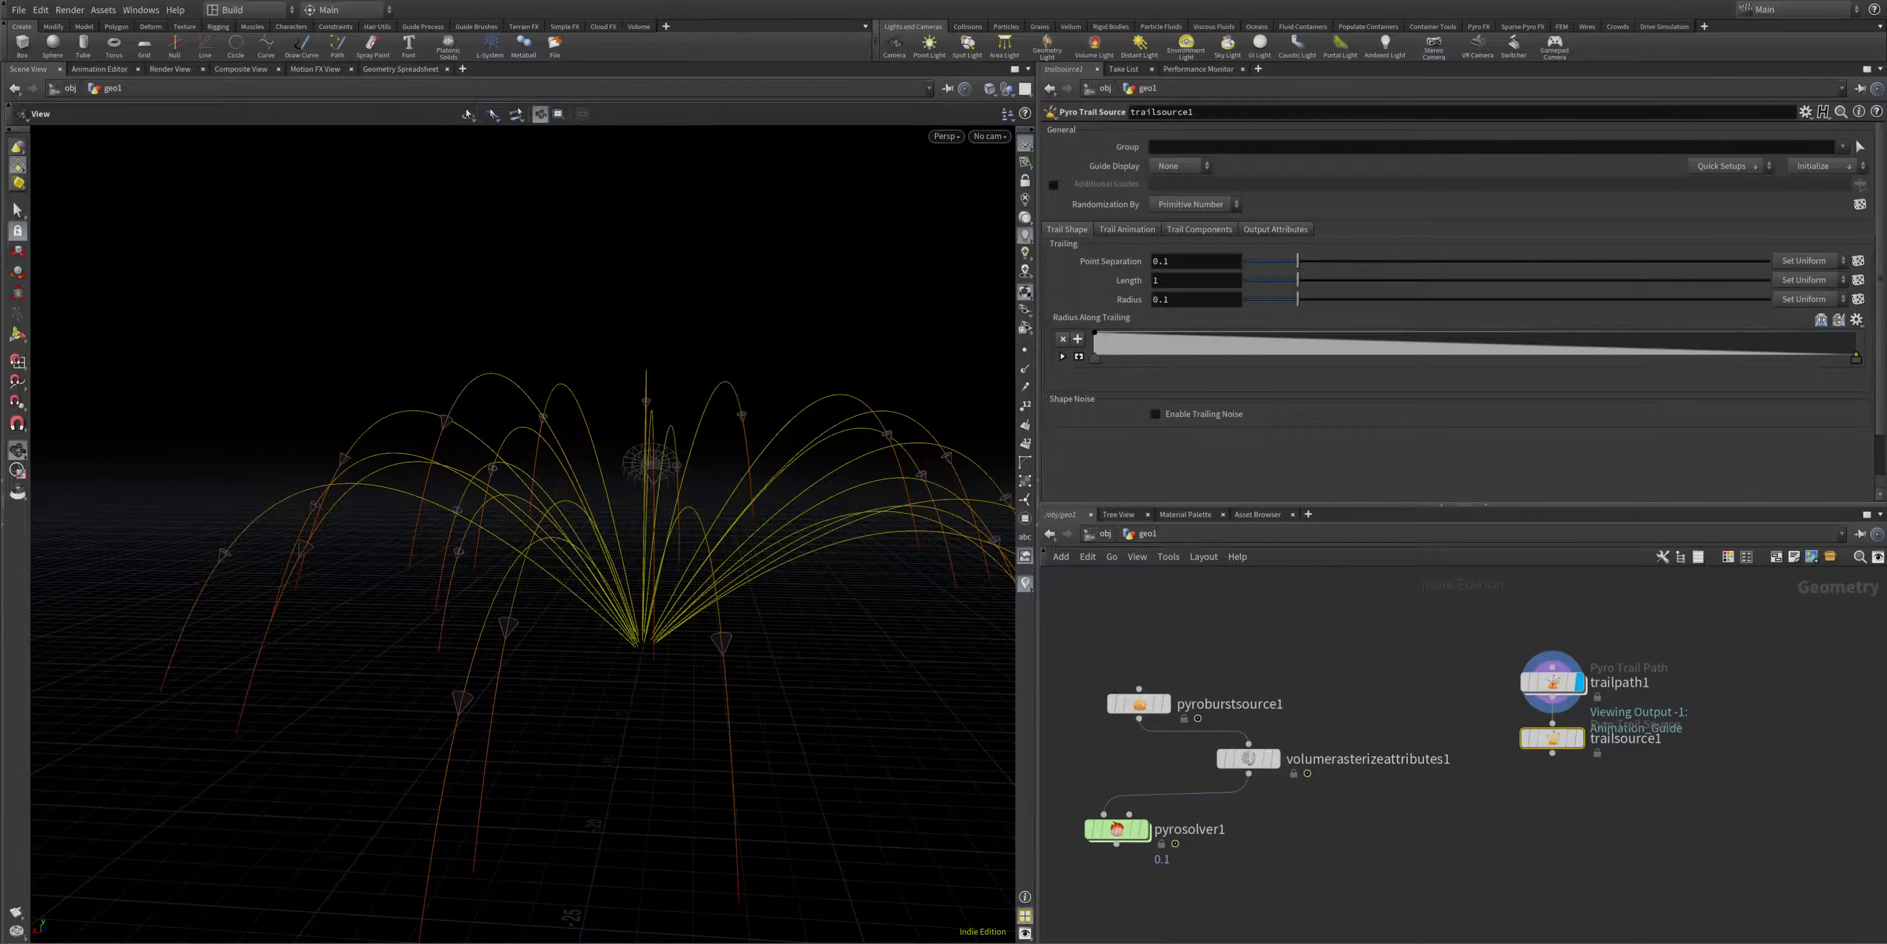
left_click_drag(400, 716, 604, 741)
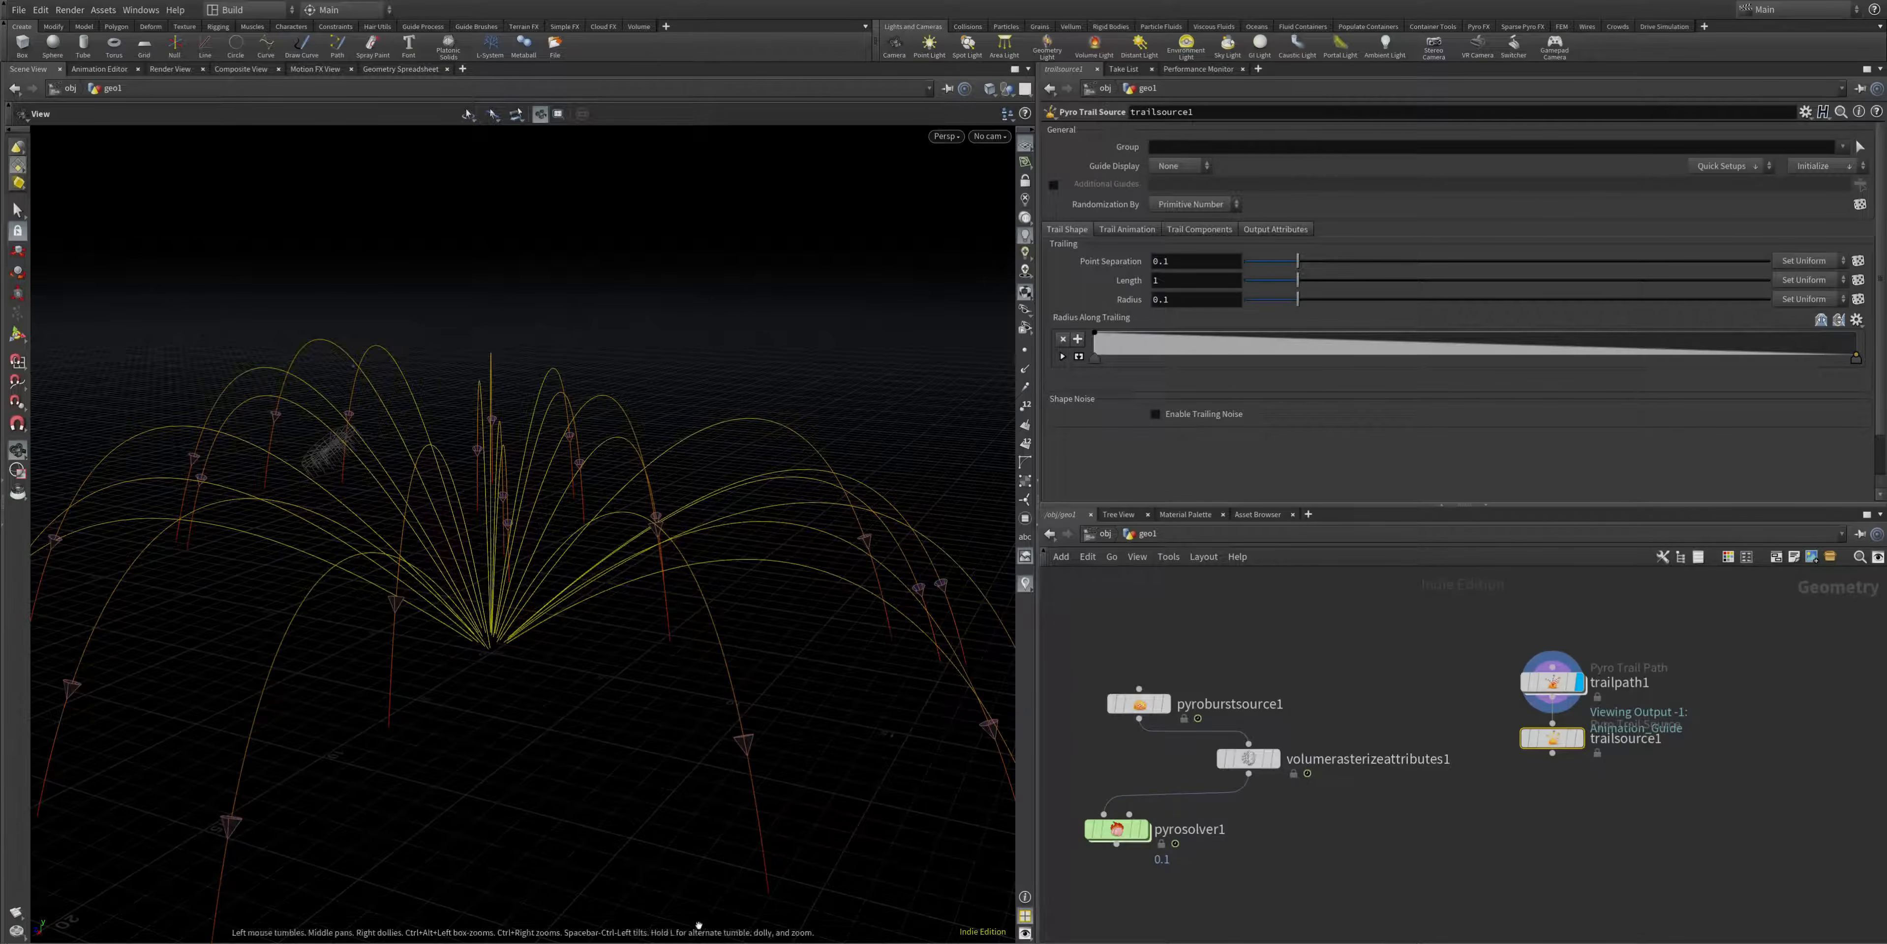
left_click(1551, 682)
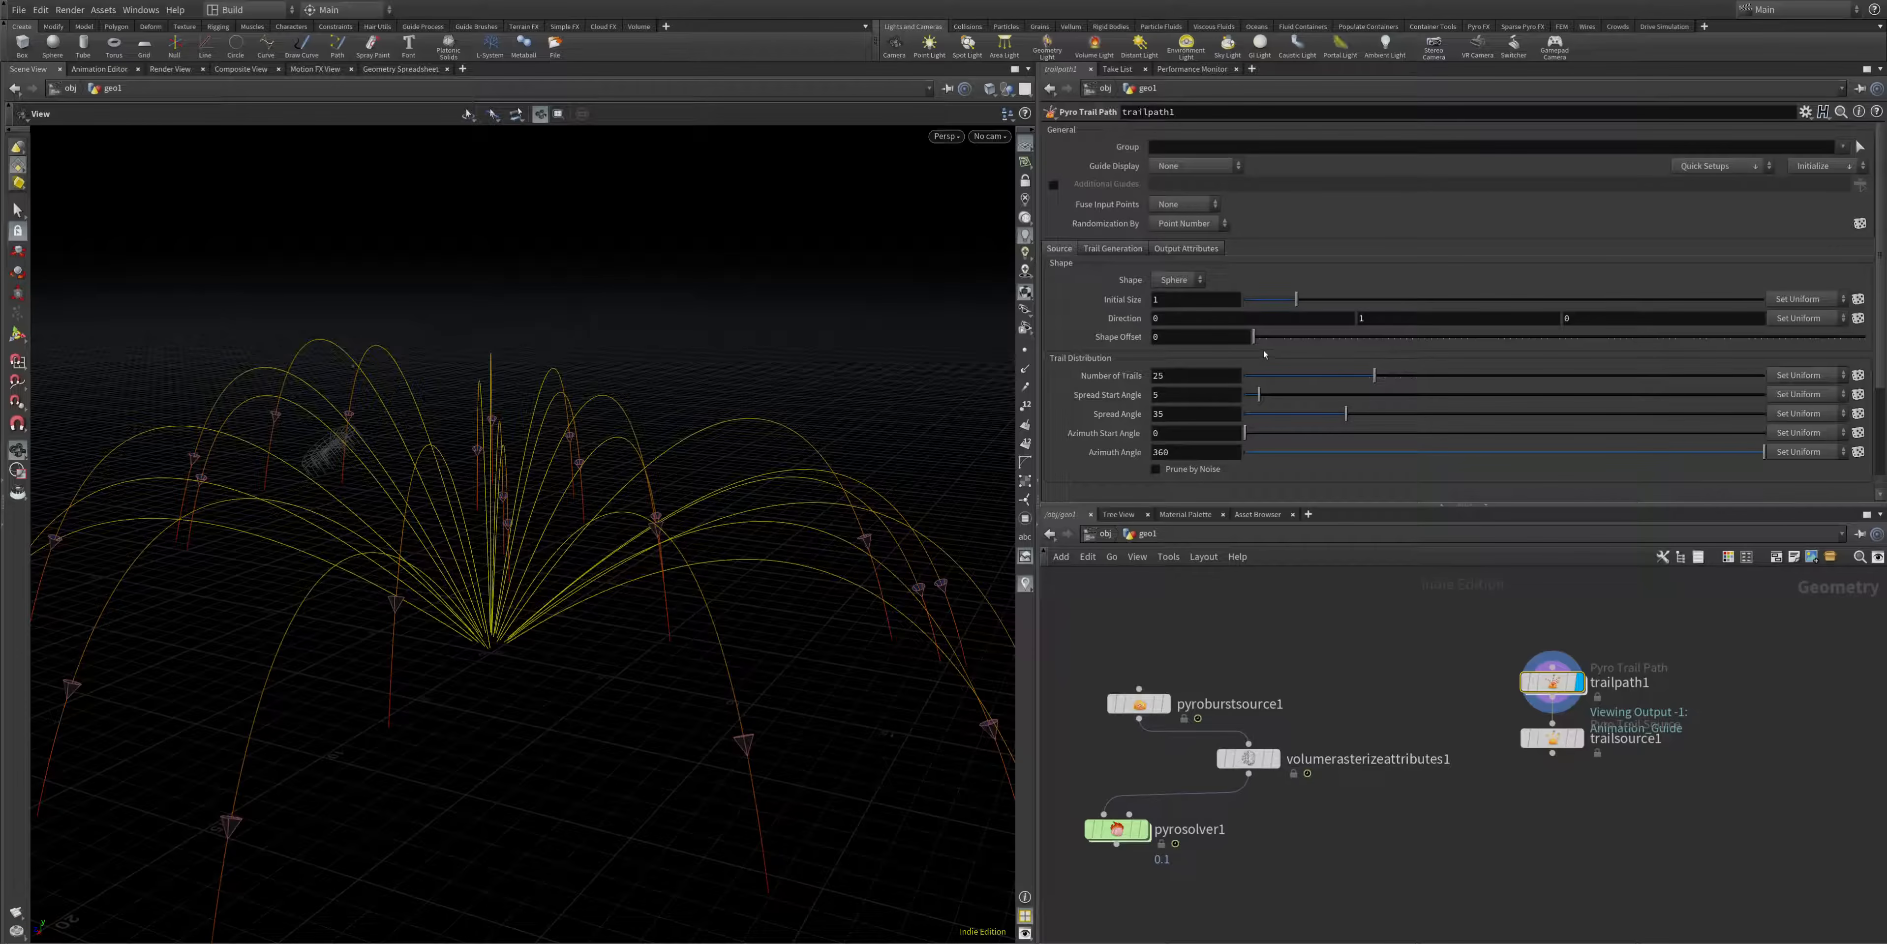
mouse_move(1291, 308)
left_mouse_down()
mouse_move(1198, 310)
mouse_move(1260, 309)
left_mouse_up()
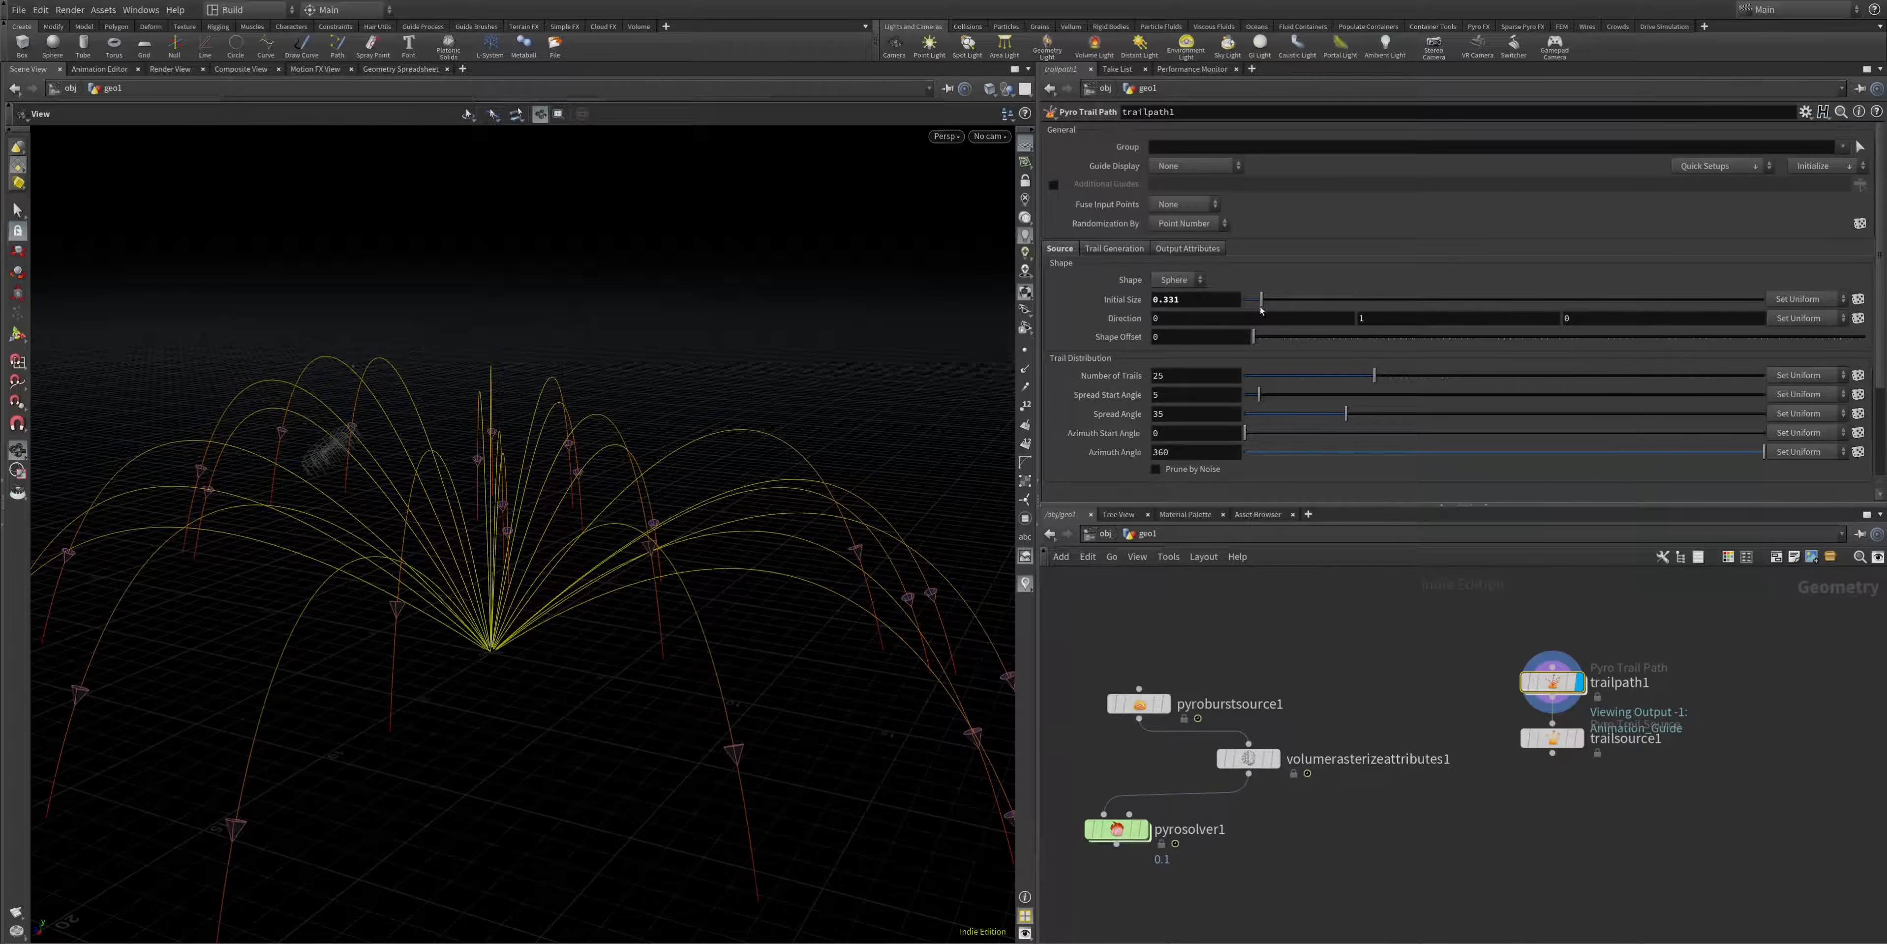
left_click_drag(1383, 387, 1481, 389)
- Change the trail path's shape to Line, with a Line Length of 19.16 and a Velocity Scale of 33.46
left_click(1179, 283)
left_click(1174, 314)
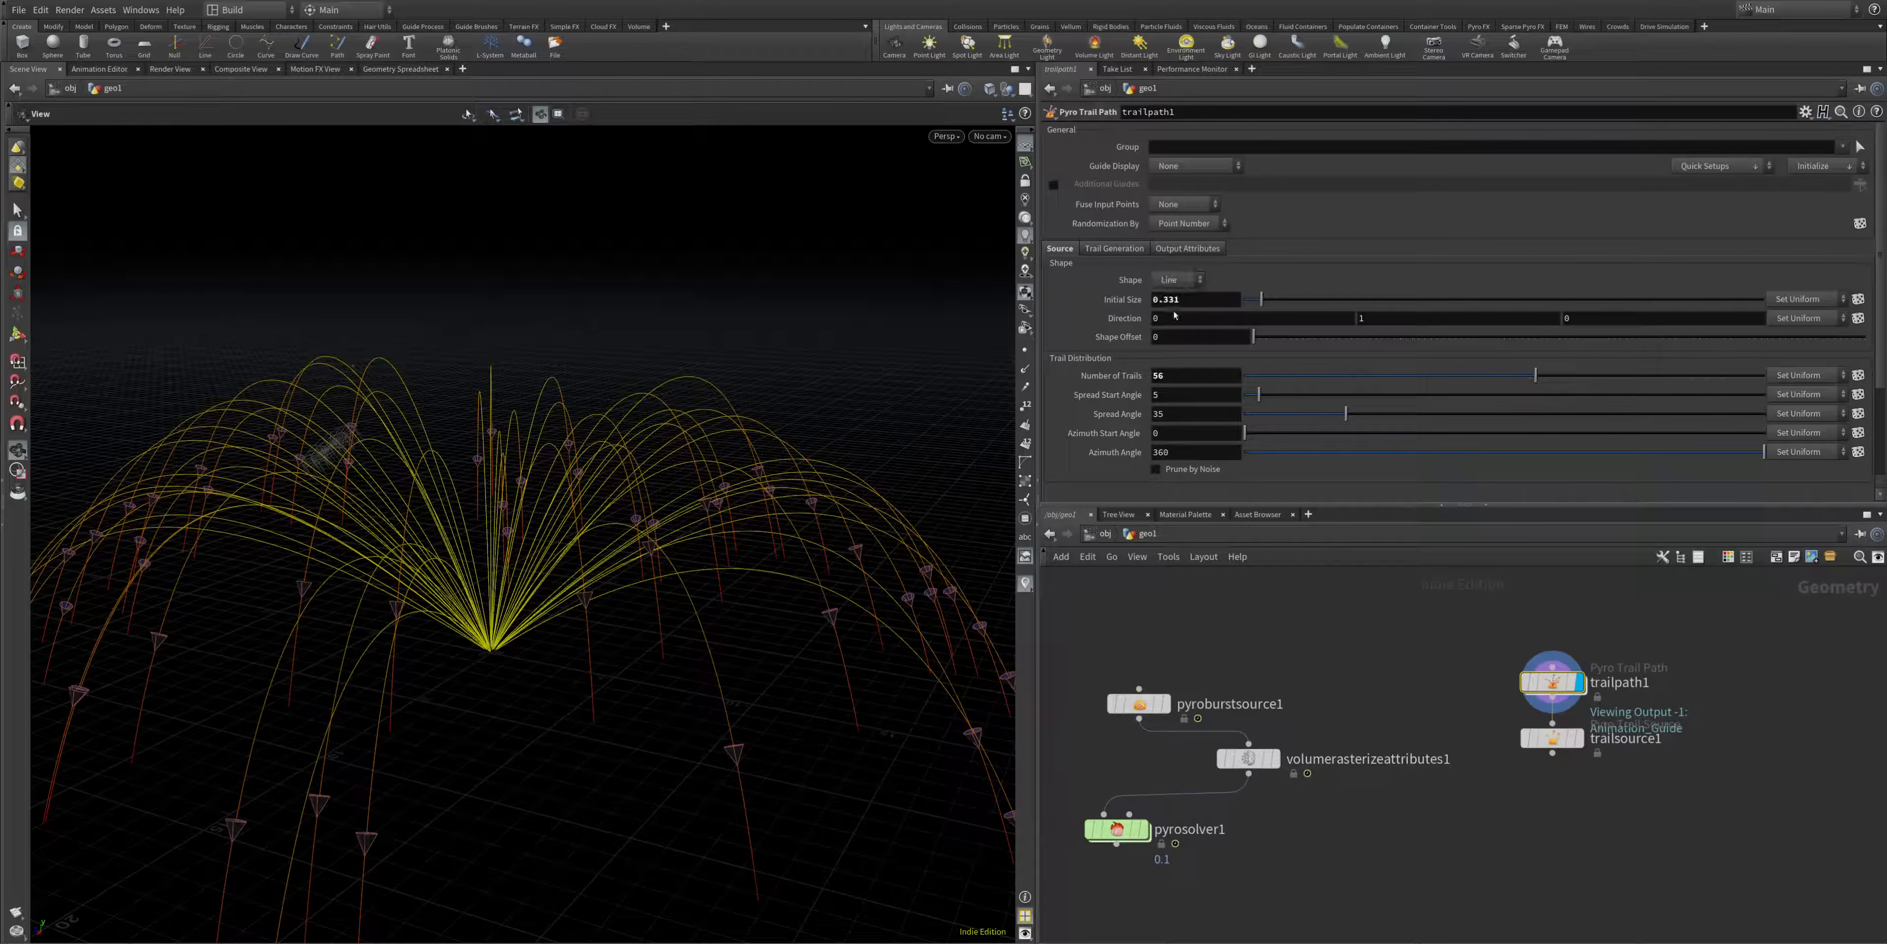
left_click_drag(563, 594, 504, 522)
scroll(673, 653, "down", 4)
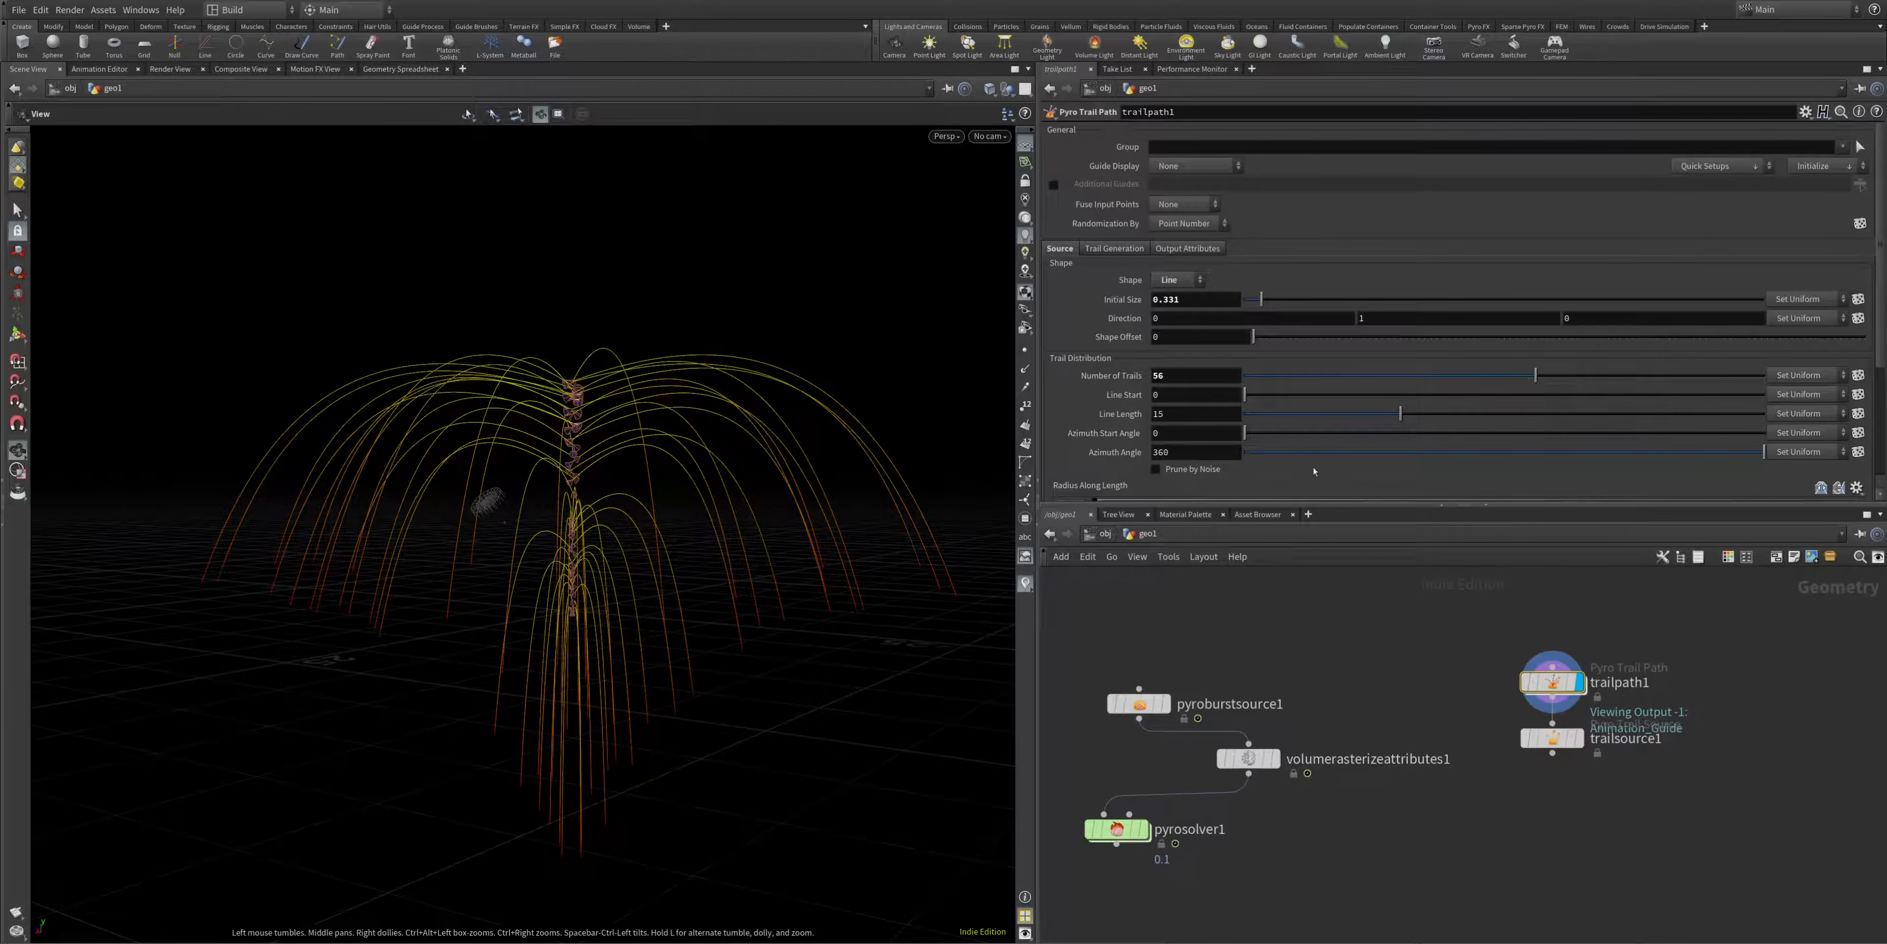
mouse_move(1400, 414)
left_mouse_down()
mouse_move(1480, 421)
mouse_move(1433, 427)
left_mouse_up()
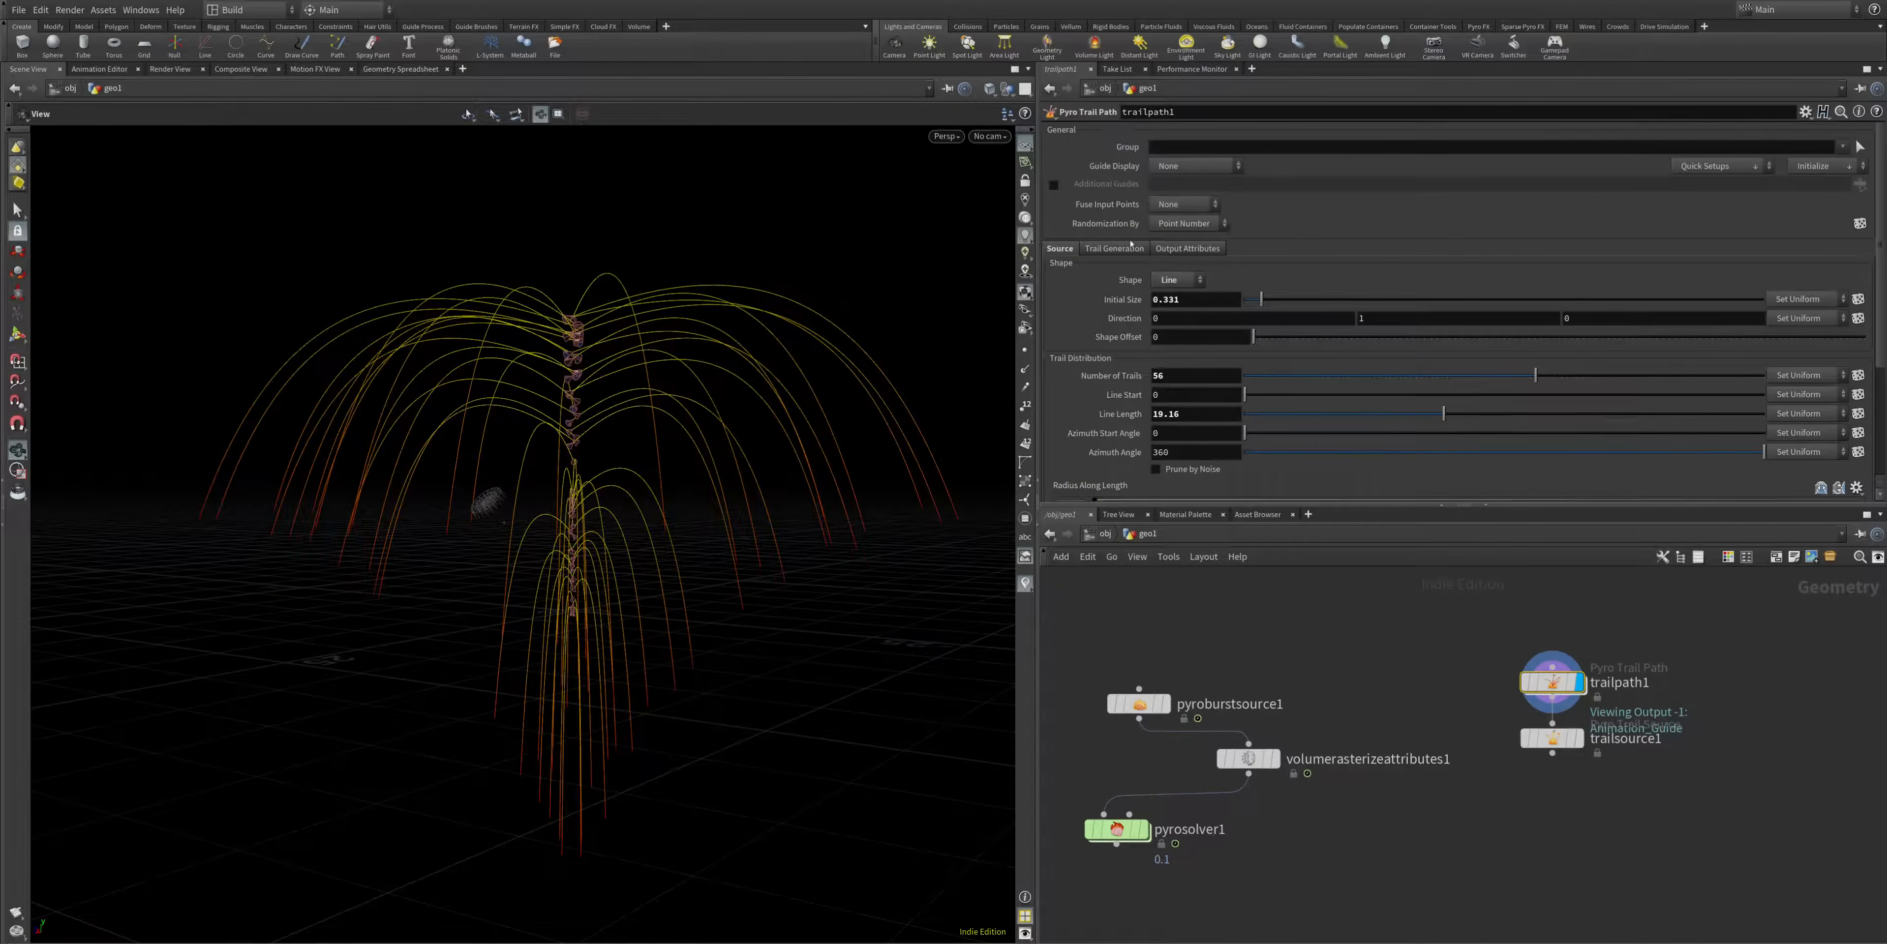
left_click(1114, 248)
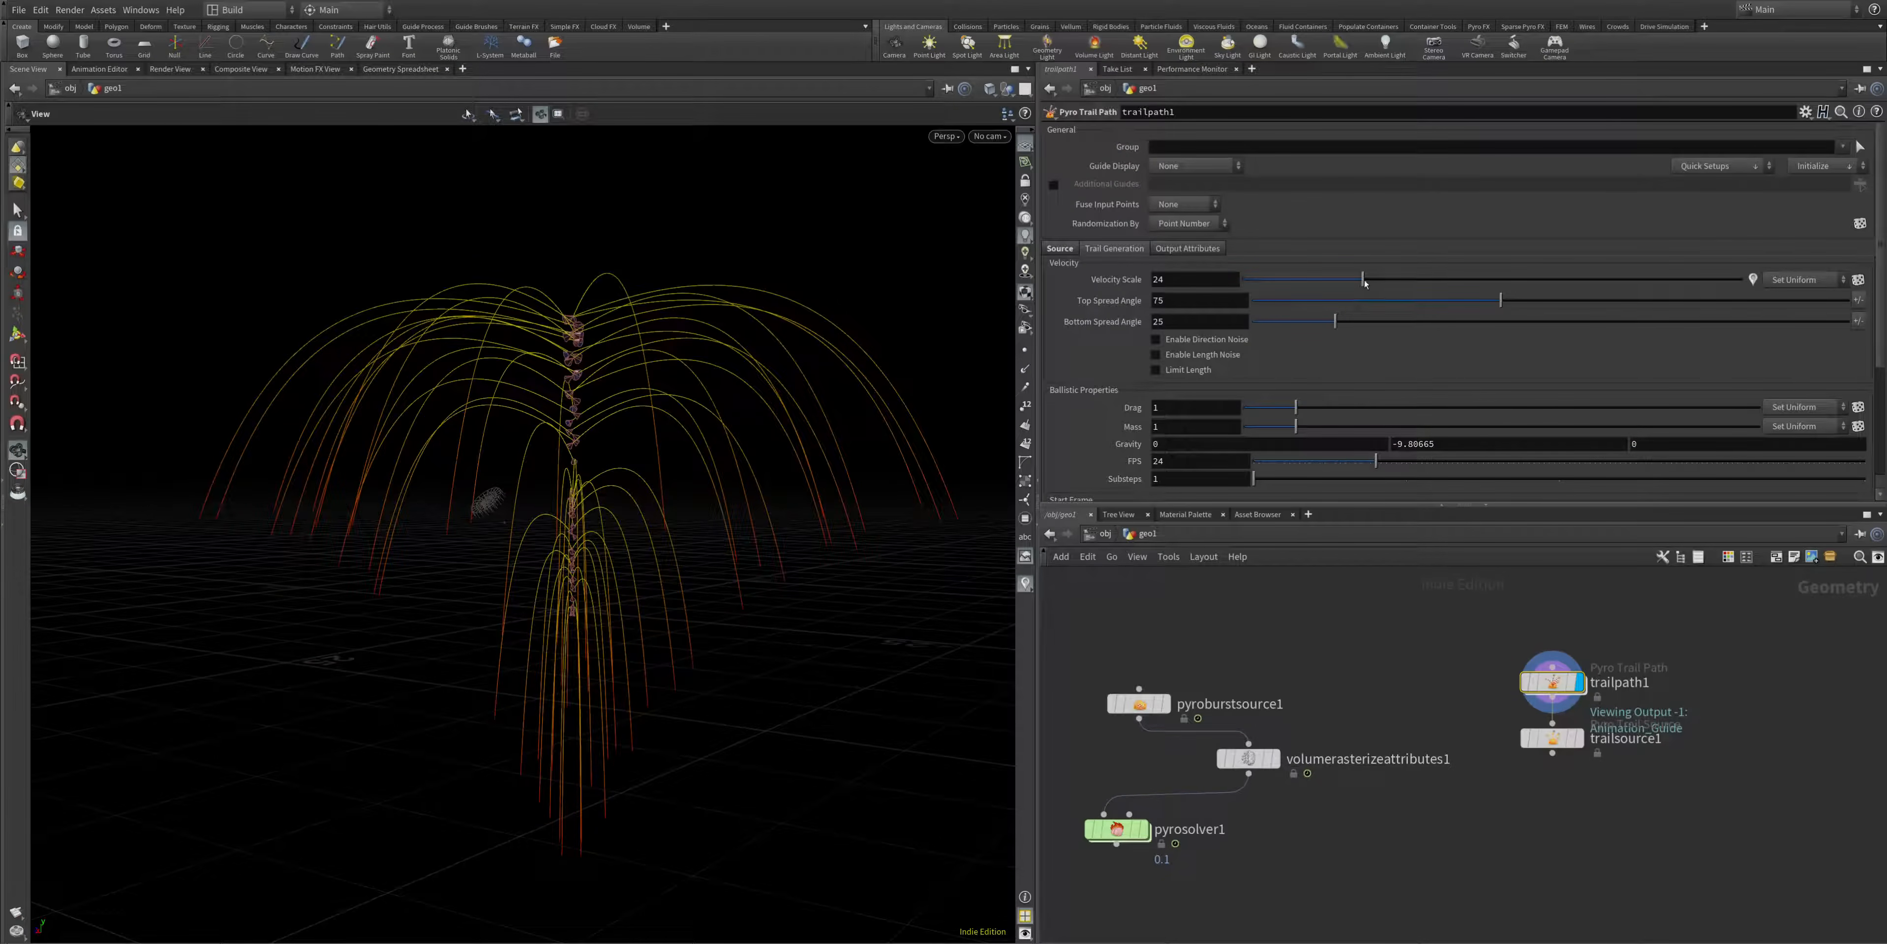
left_click_drag(1364, 289, 1410, 287)
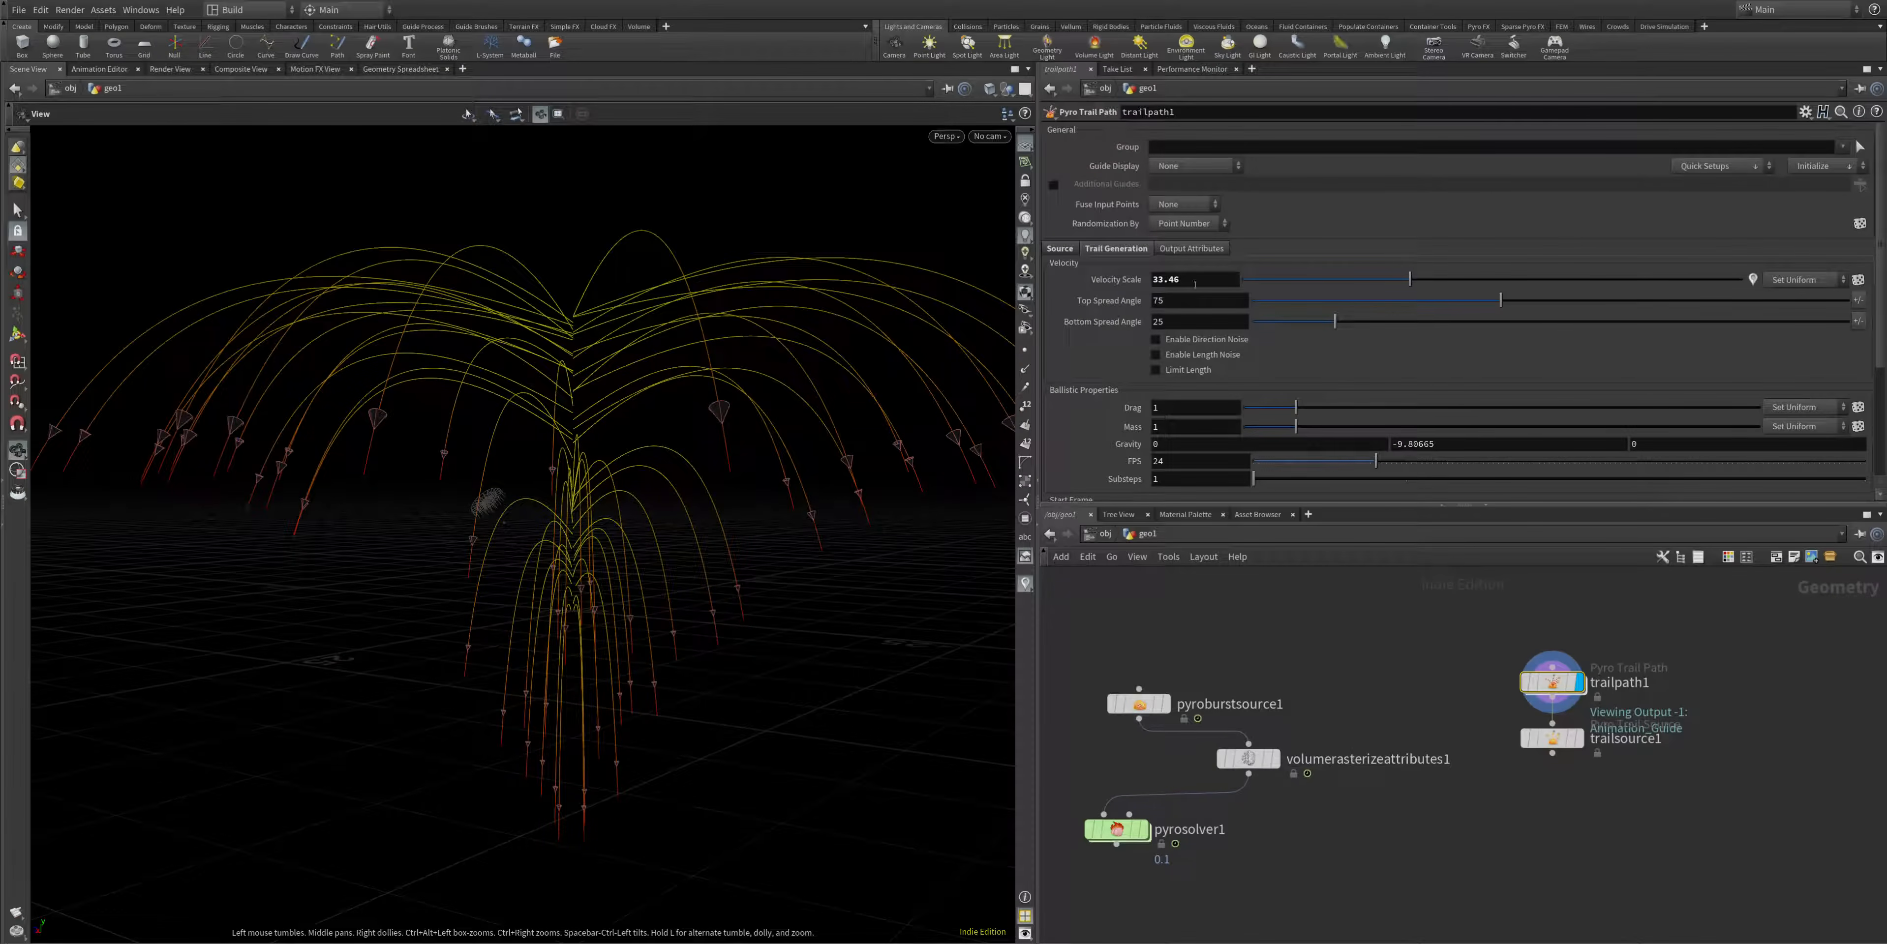
- Review the output attributes of trailpath1 and the animation, component and output attribute settings of trailsource1
left_click(1193, 251)
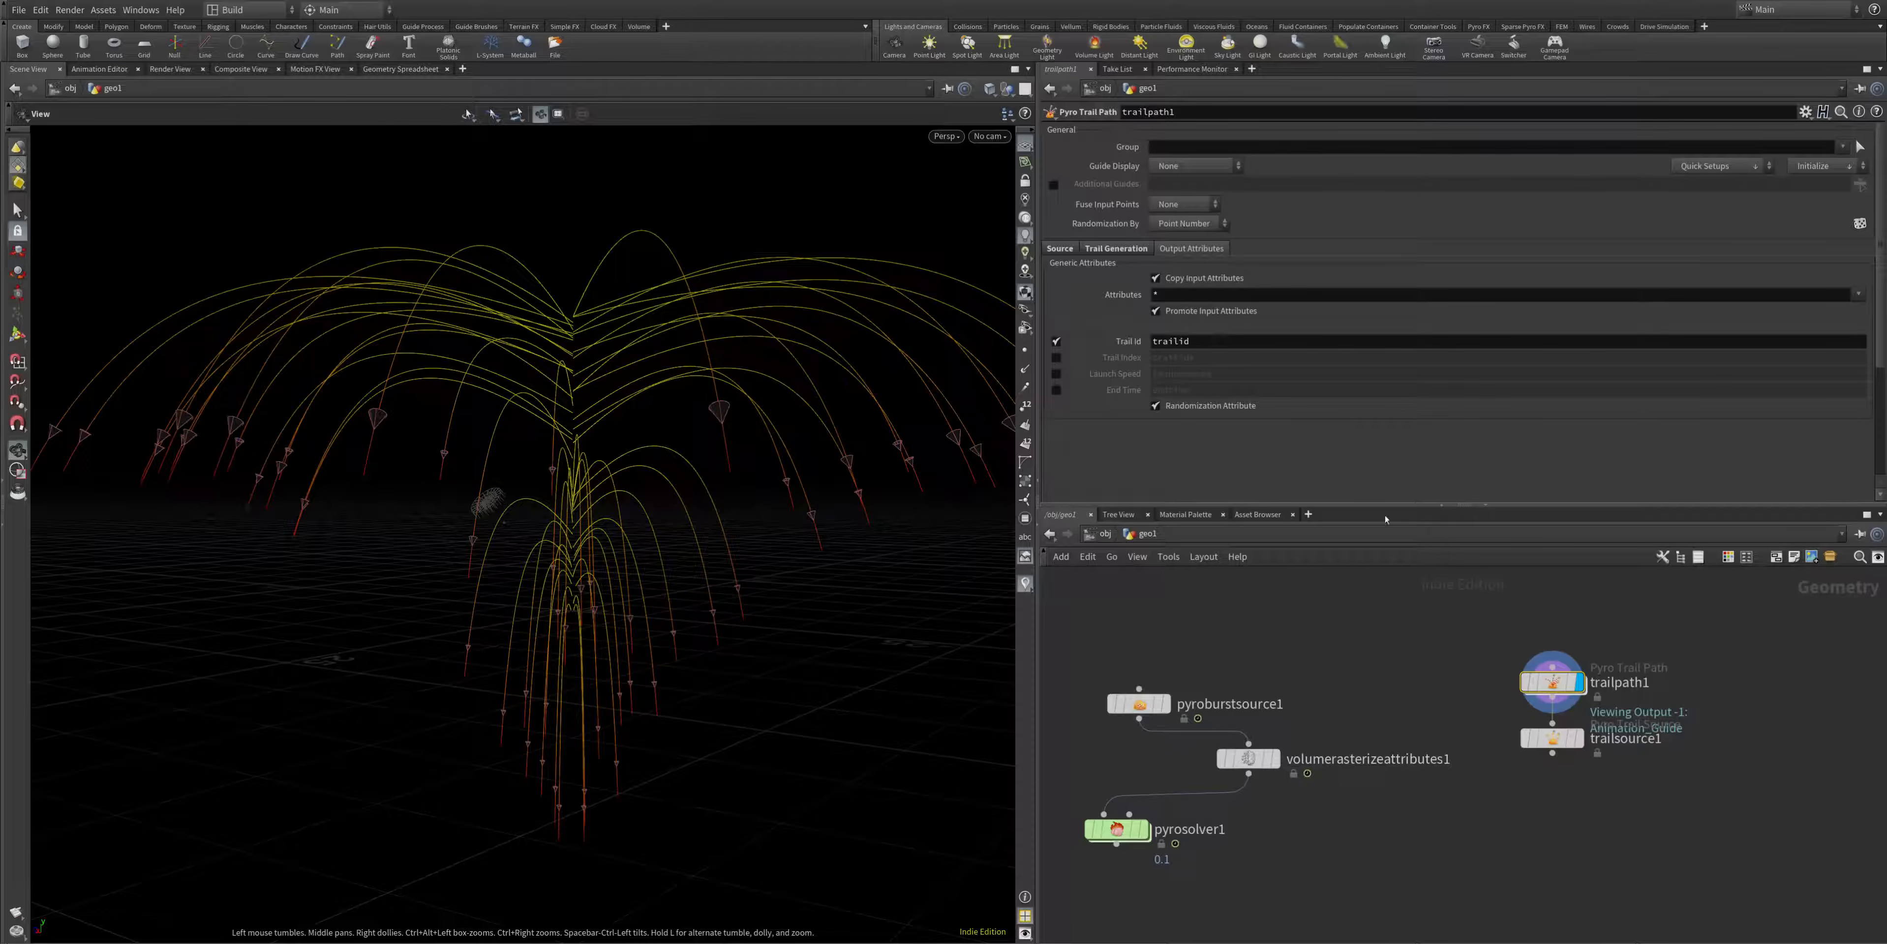
left_click(1552, 737)
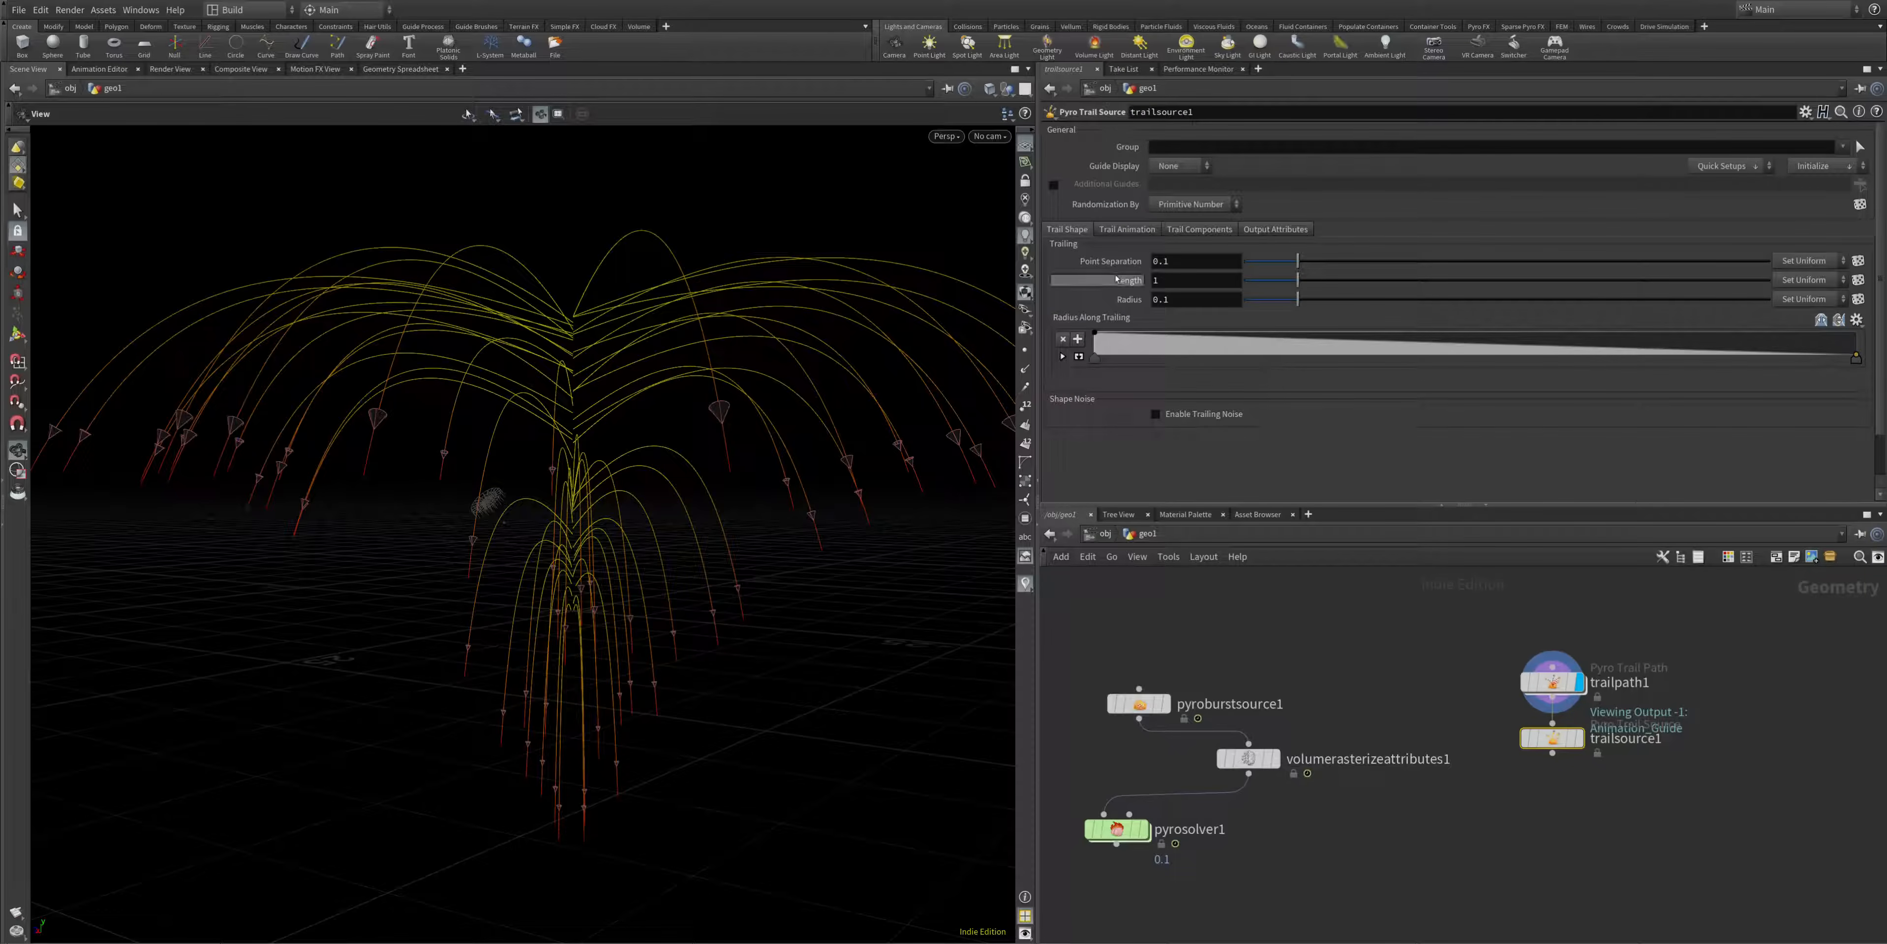
left_click(1129, 230)
left_click(1201, 229)
left_click(1257, 231)
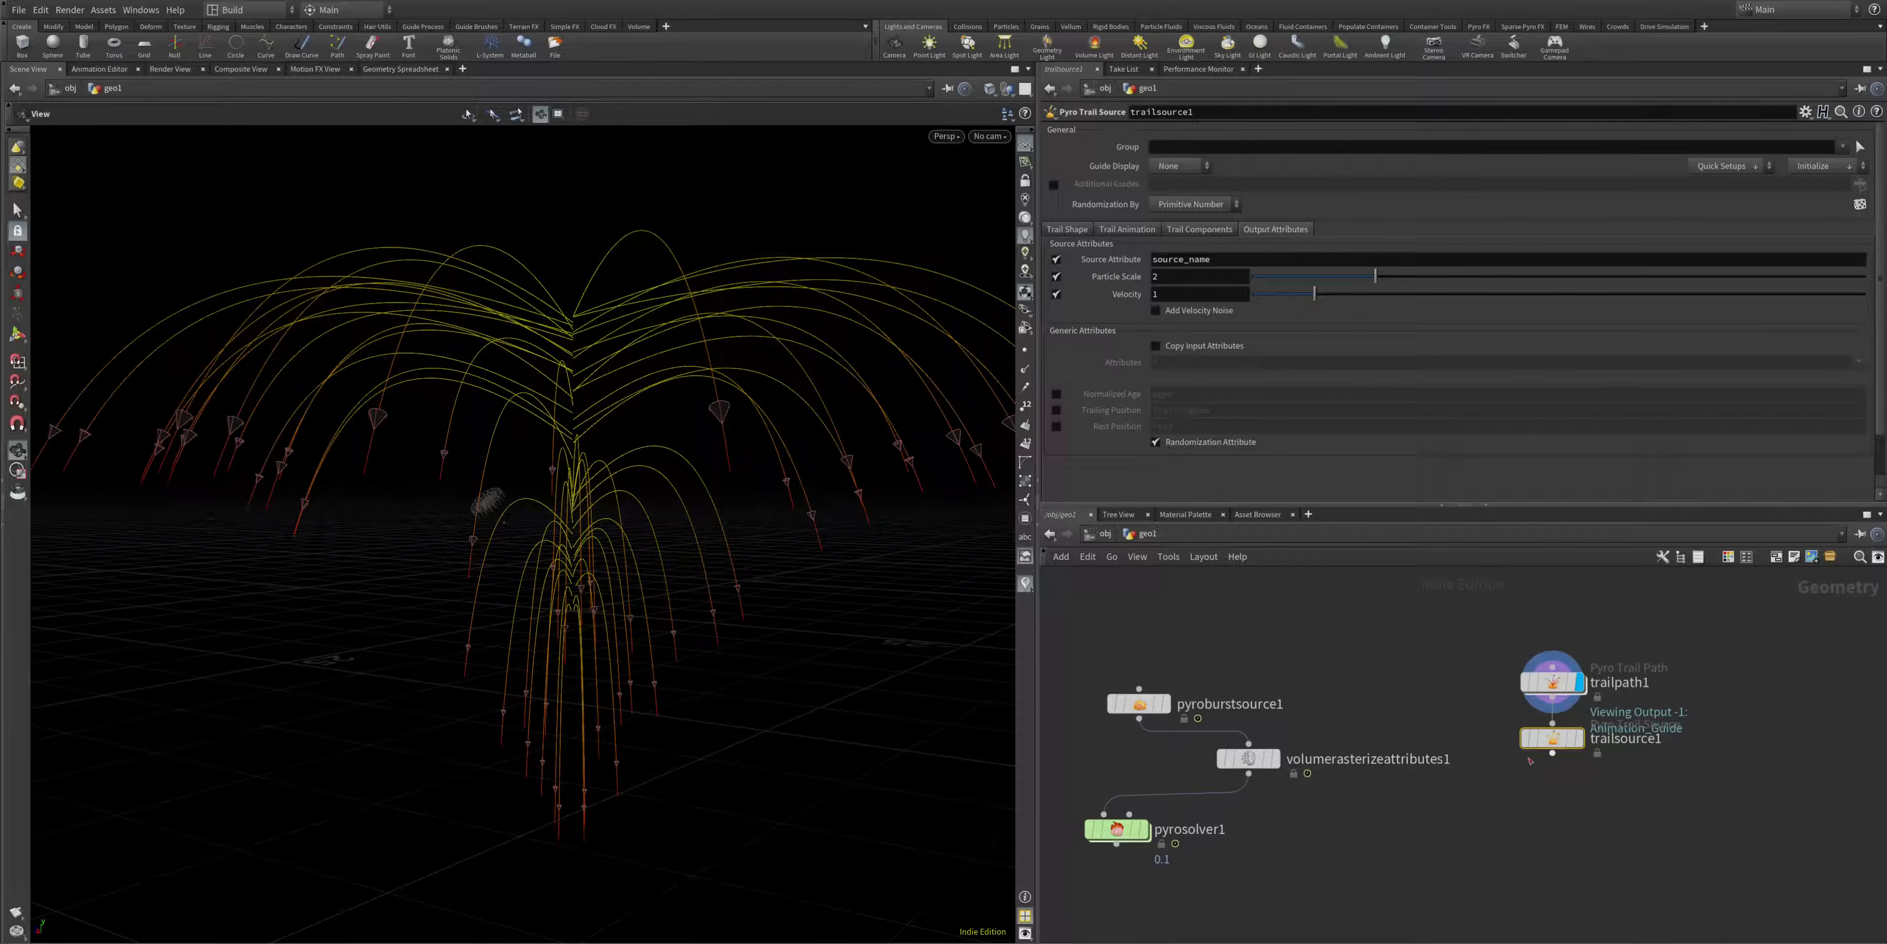
- Connect trailsource1 to volumerasterizeattributes1, display pyrosolver1, and add a second trail source for the Temperature attribute
mouse_move(1557, 758)
left_click(1585, 706)
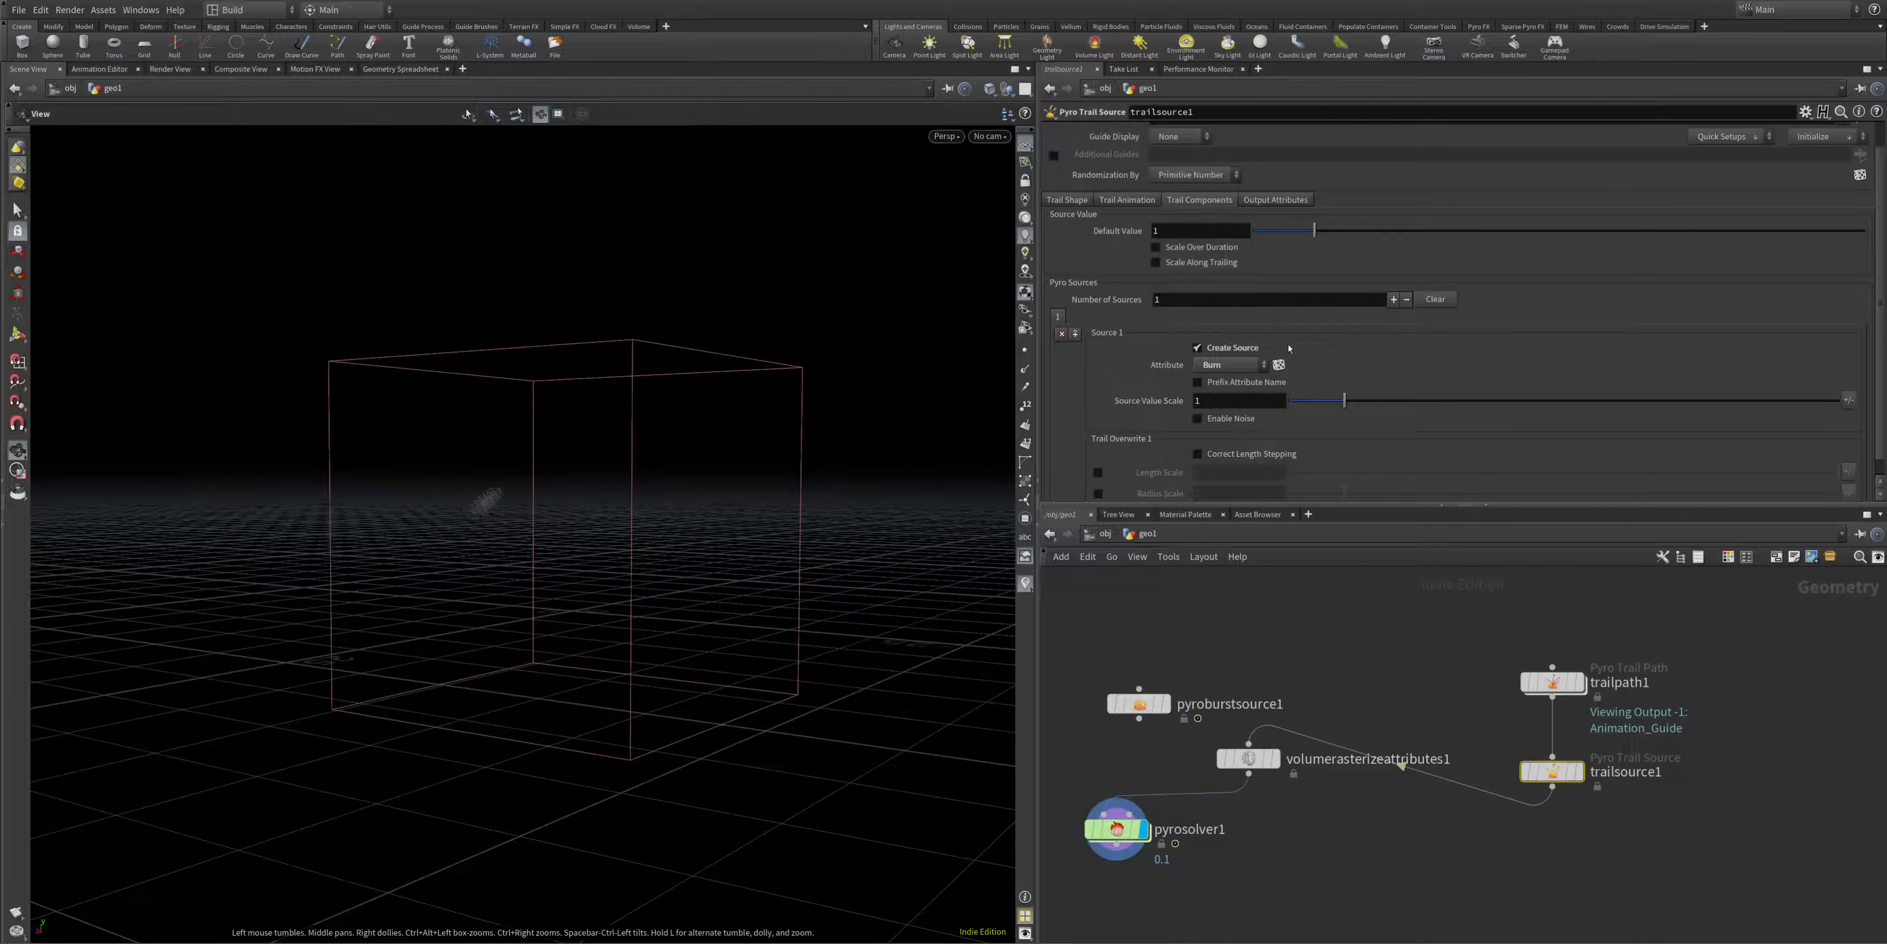
scroll(1345, 385, "down", 1)
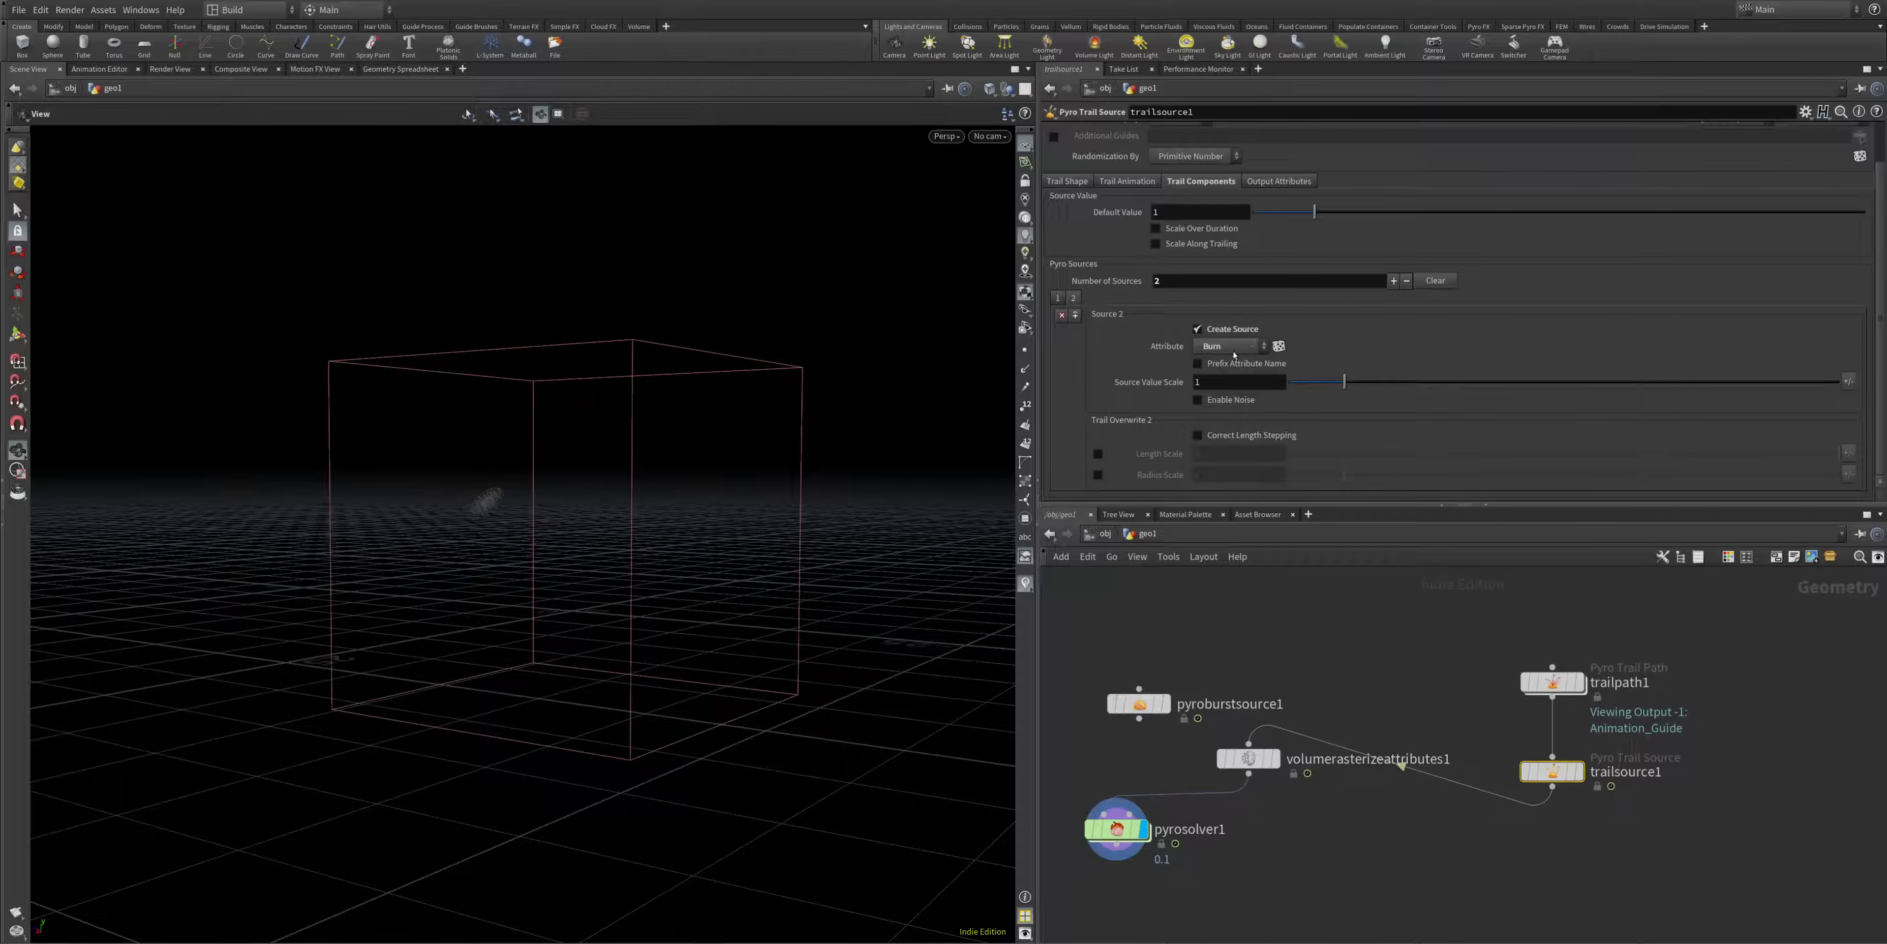
left_click(1234, 347)
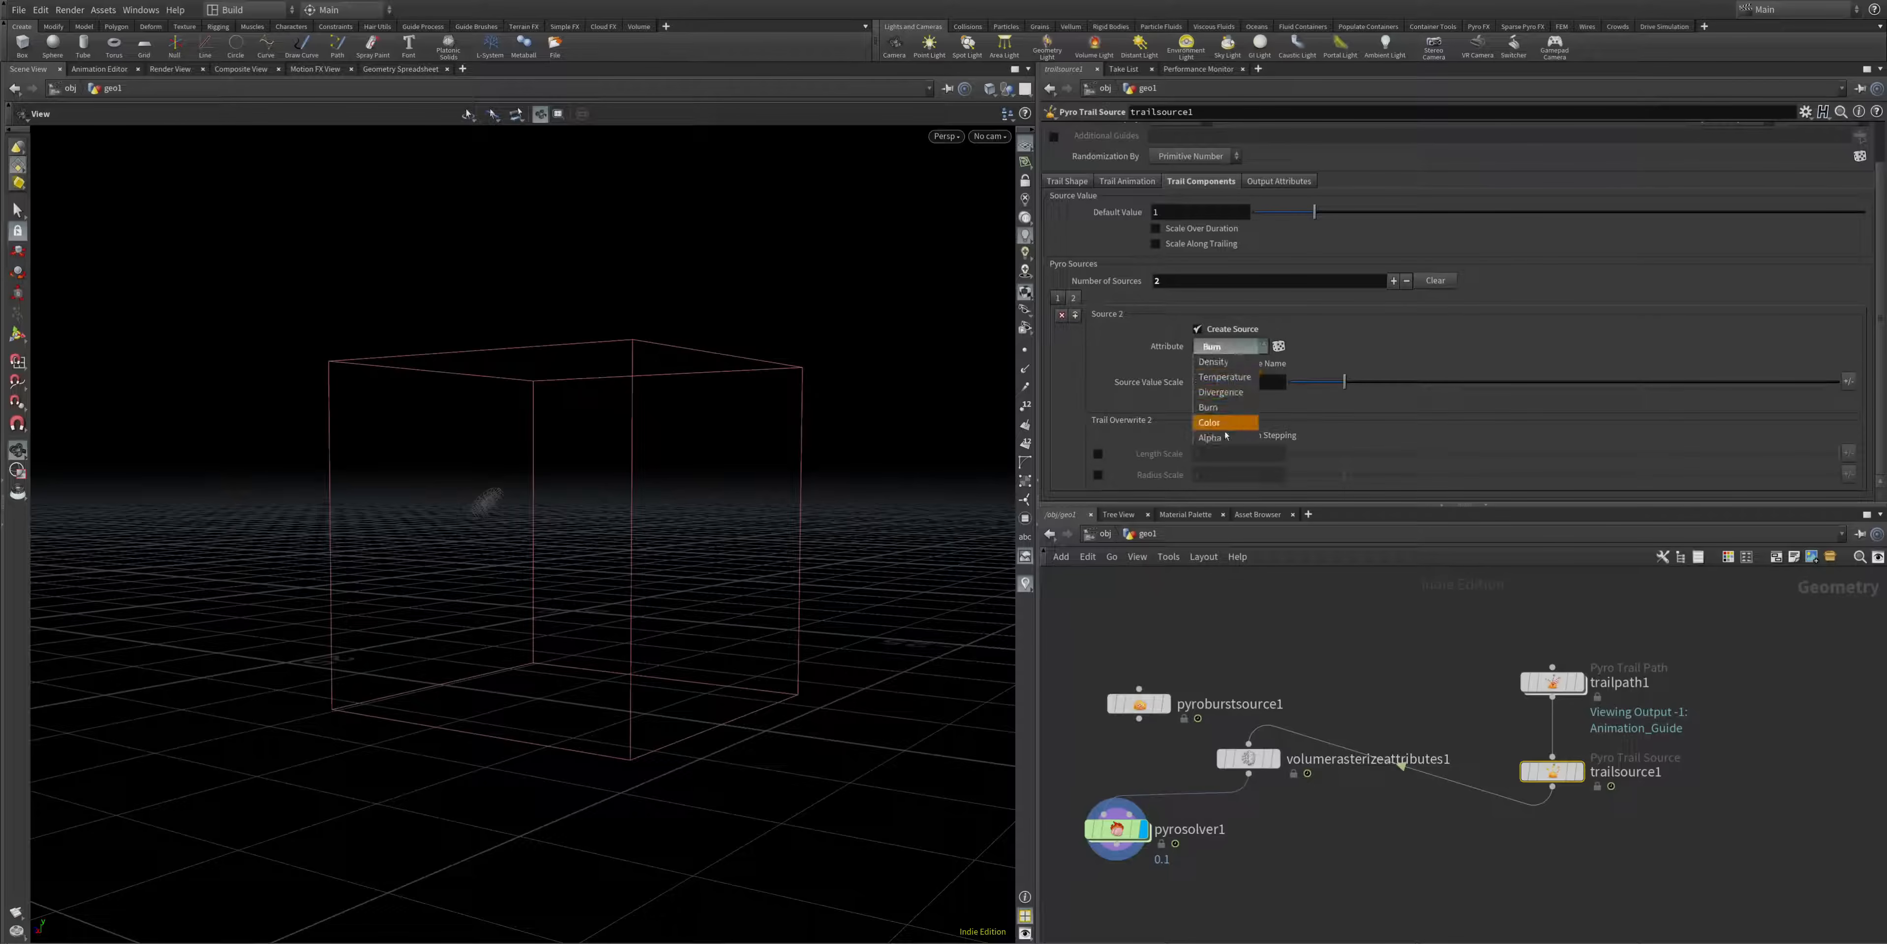
left_click(1225, 374)
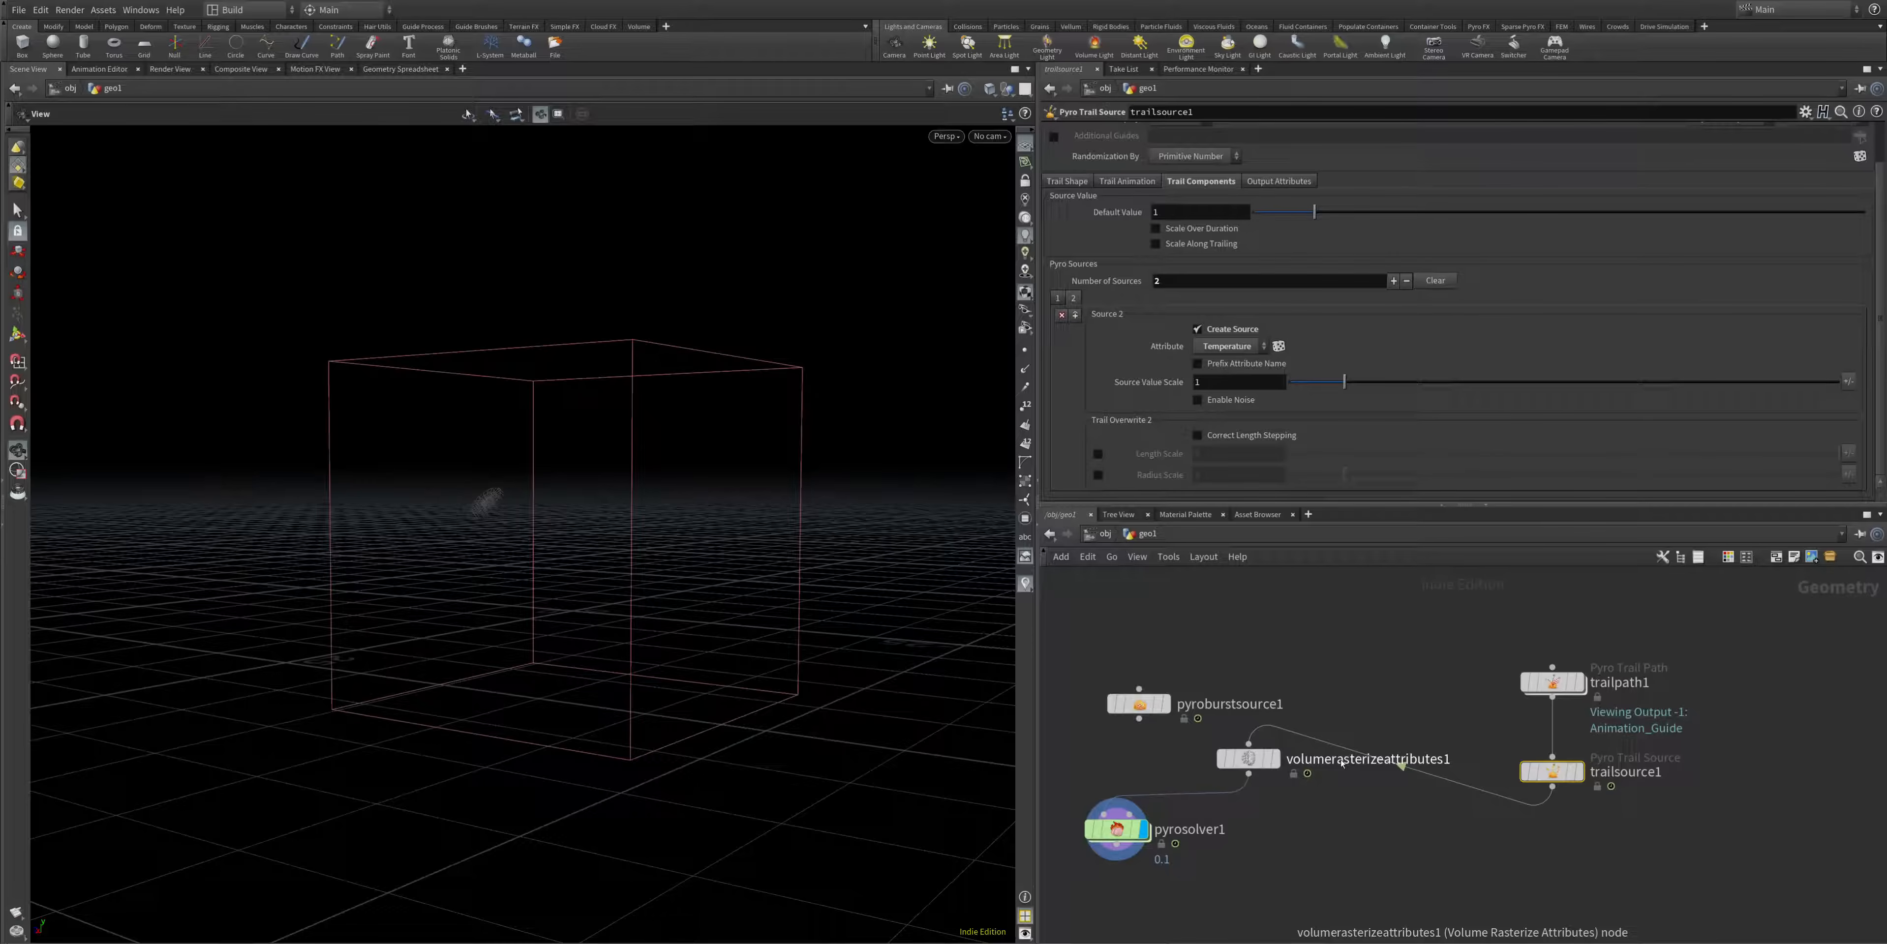
- Compare the solver's source operations, disable the second trail source, and have the first one create Burn
left_click(1142, 838)
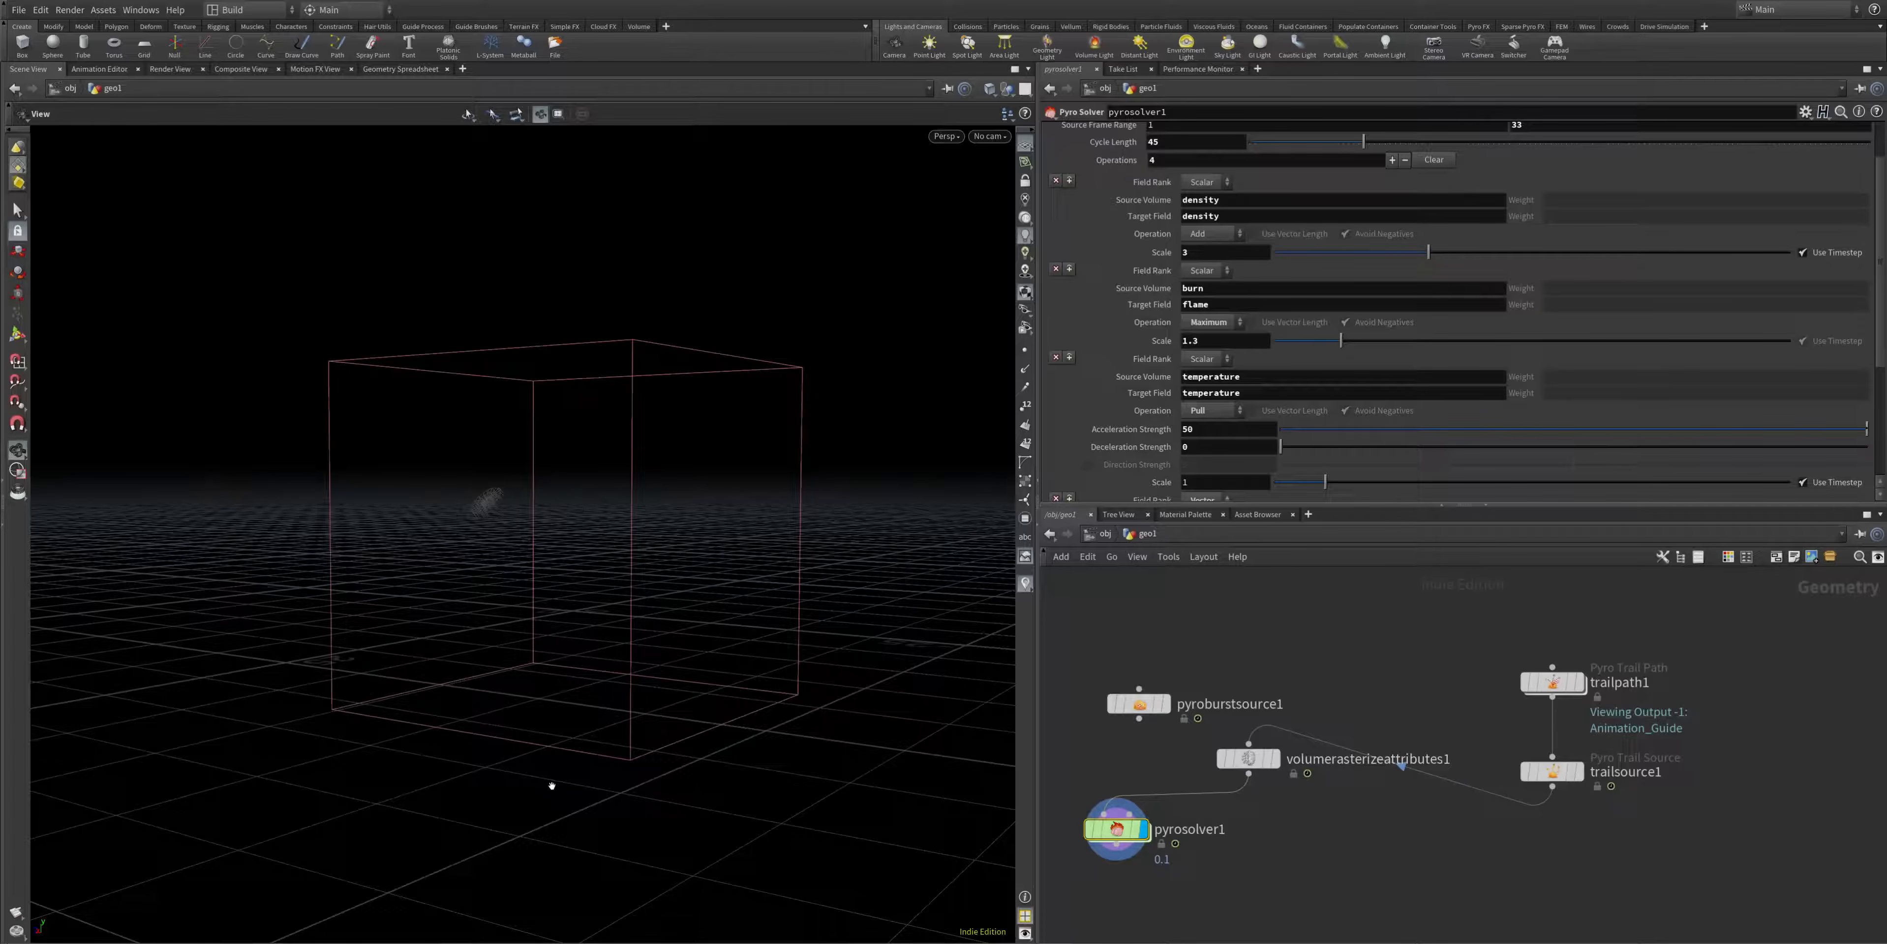
left_click(1547, 771)
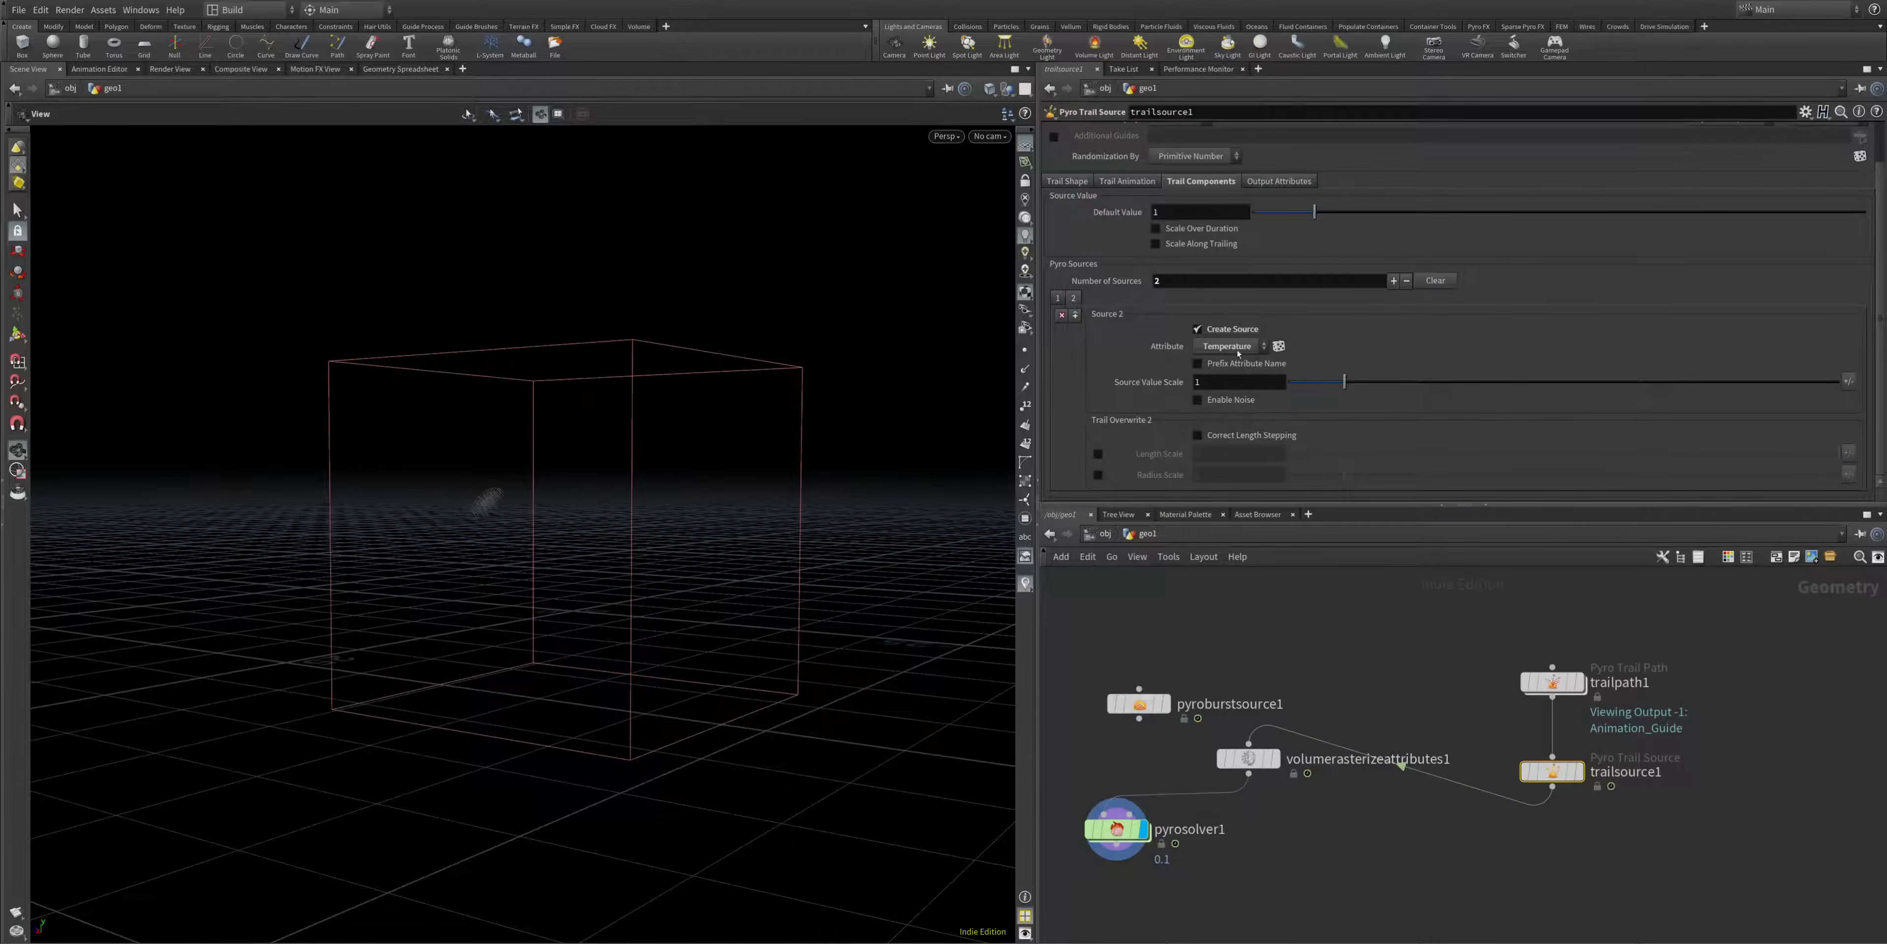
left_click(1230, 328)
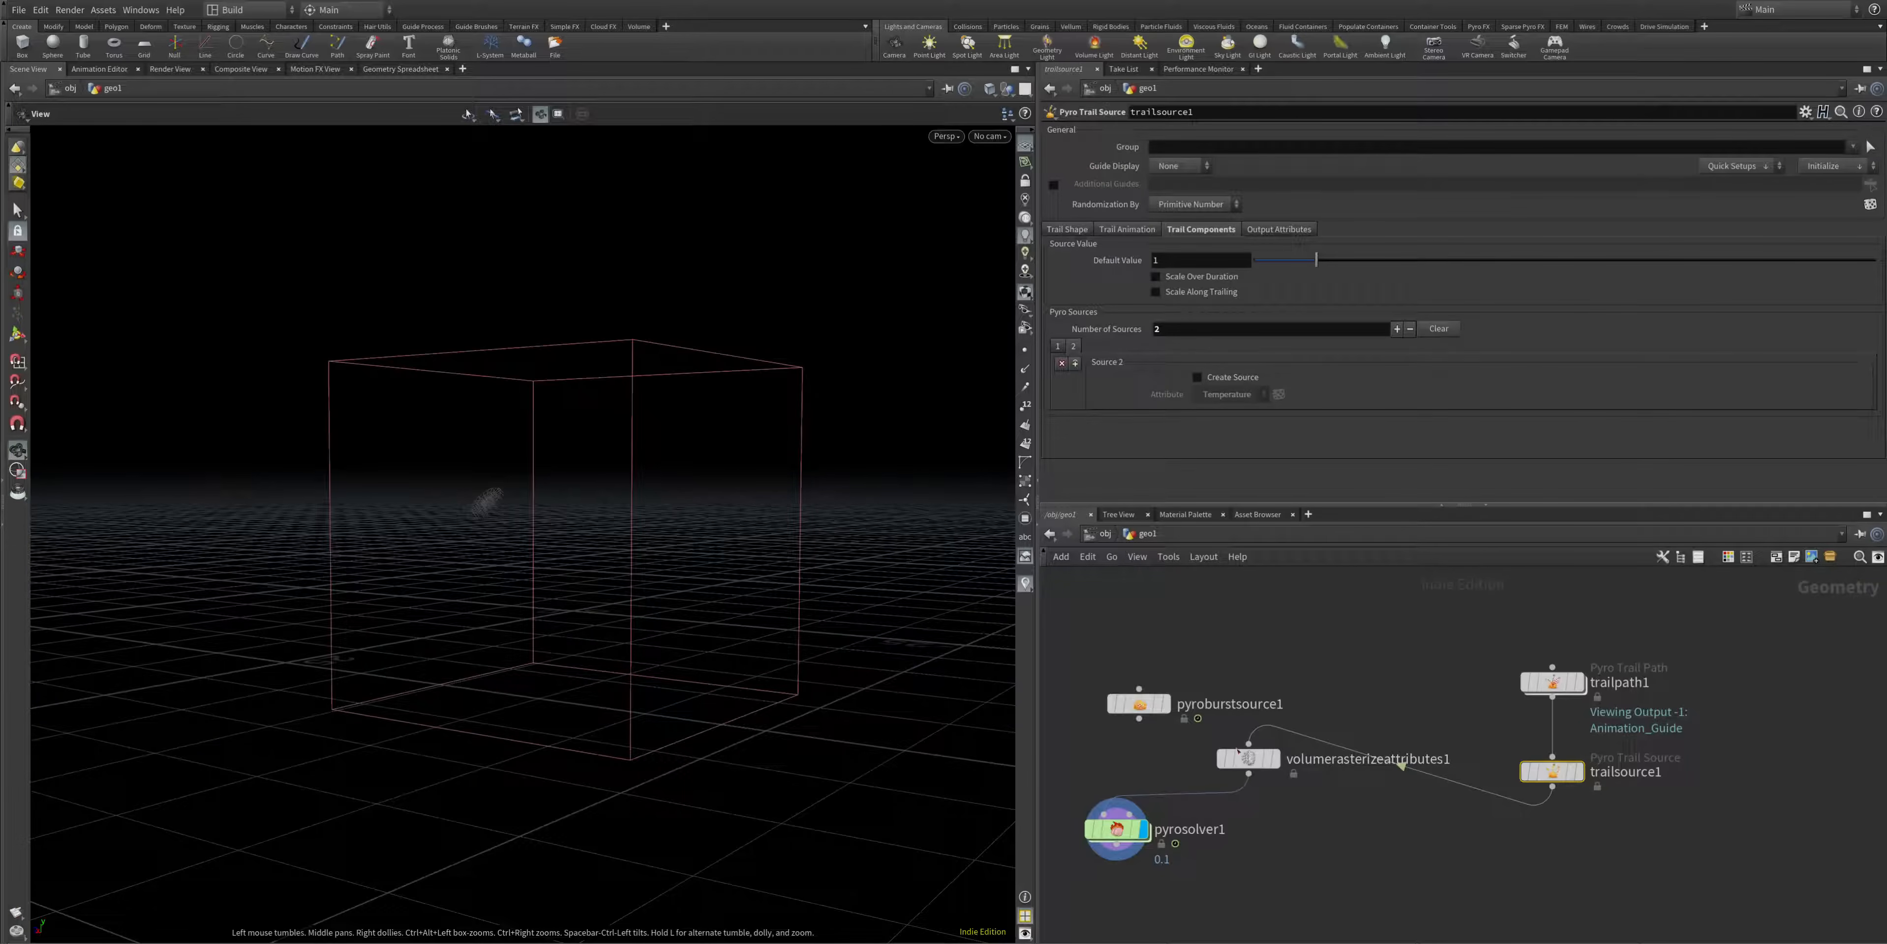
left_click(1057, 347)
left_click(1073, 347)
left_click(1058, 347)
left_click(1197, 377)
left_click(1227, 395)
left_click(1213, 456)
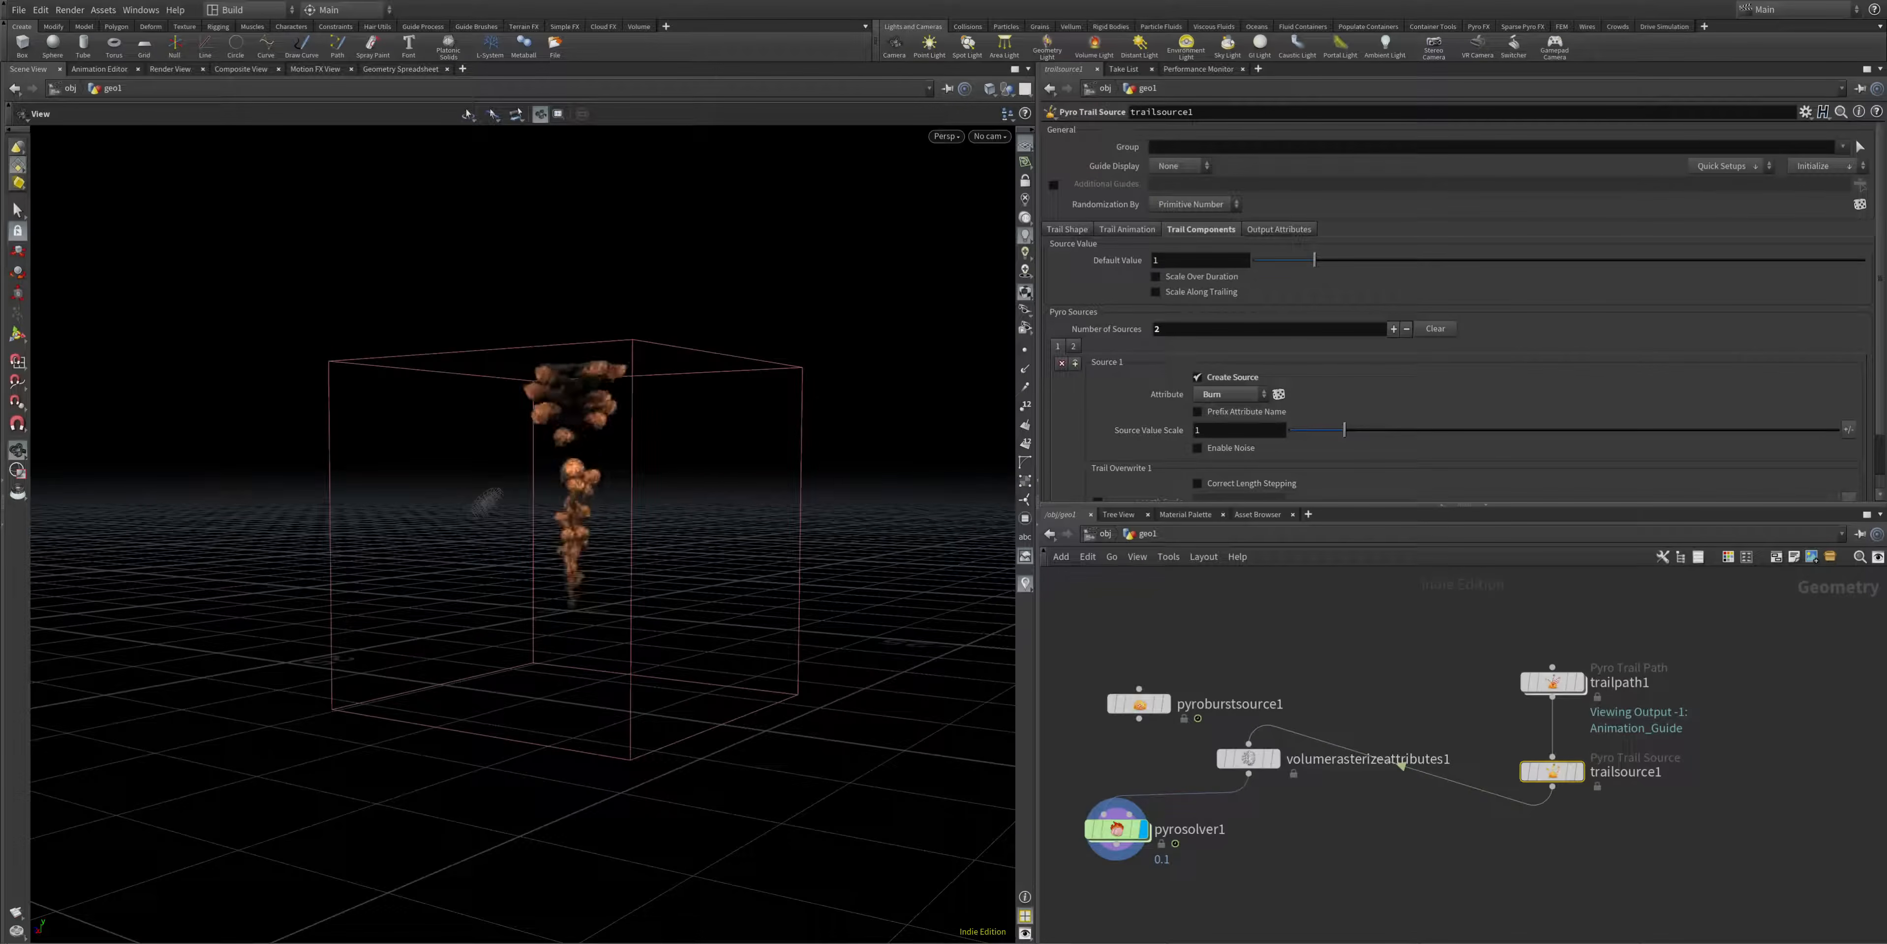
left_click_drag(458, 559, 581, 551)
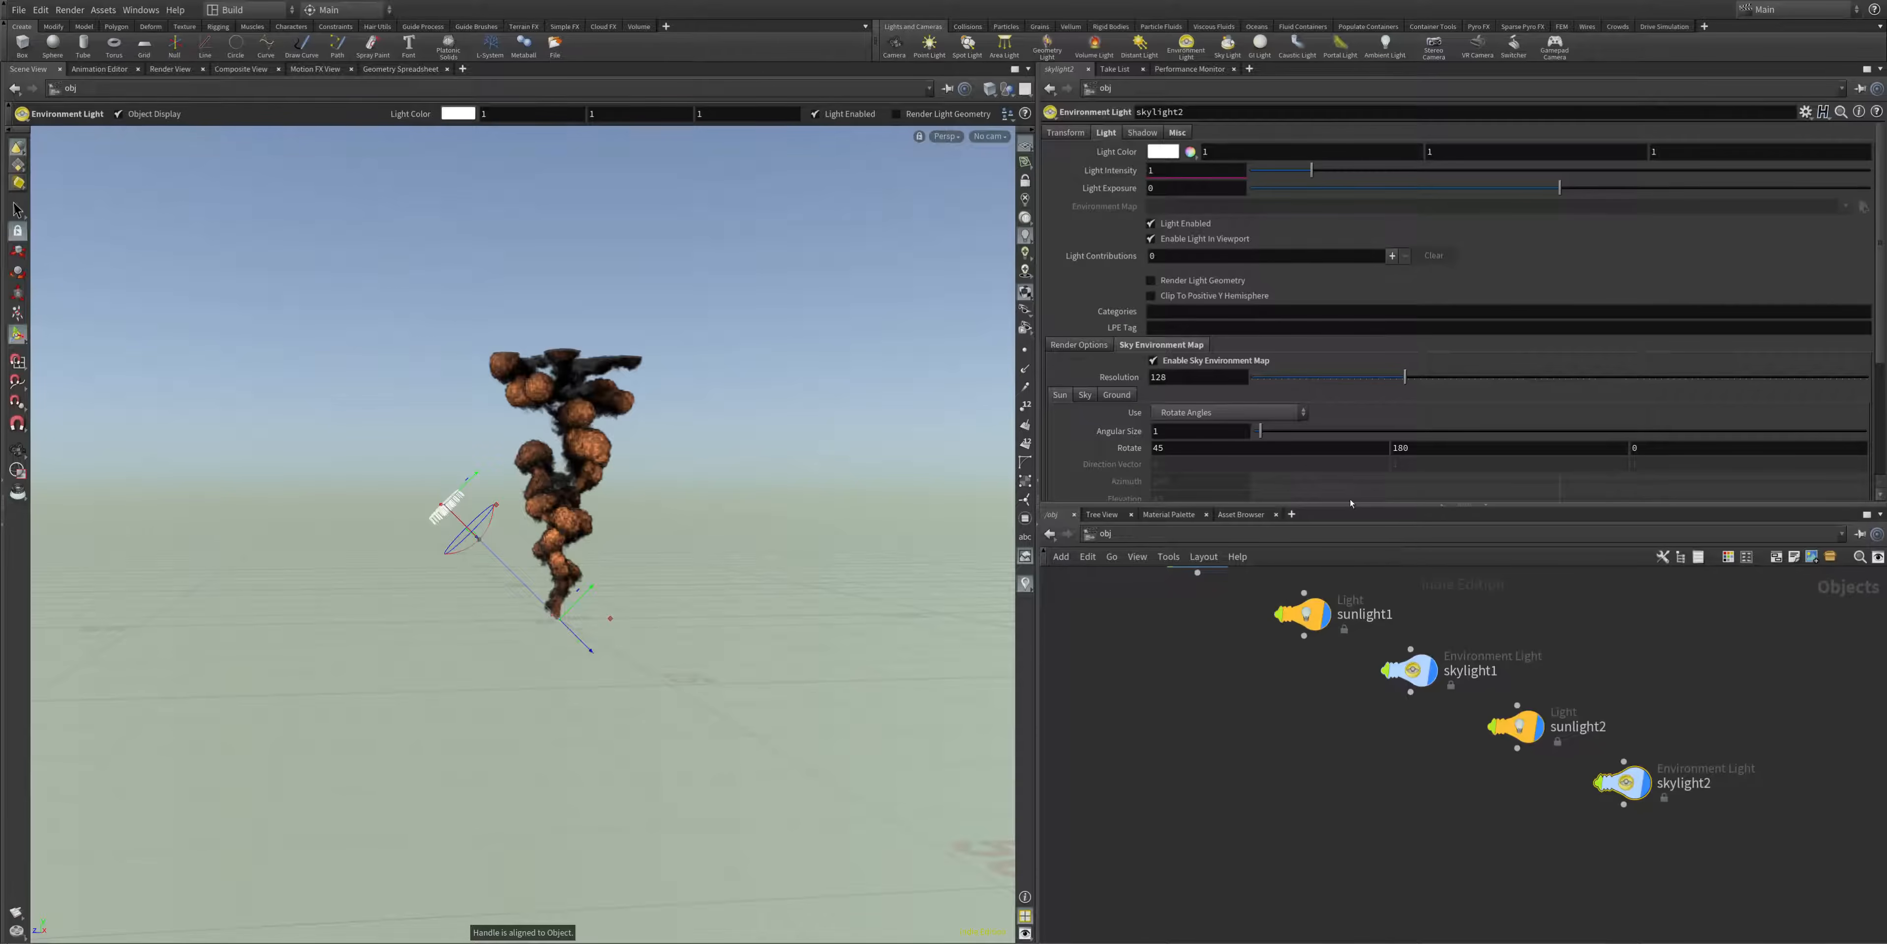
- Try to hide the sky background by disabling sunlight1 and skylight1 in the viewport and checking the background display options
left_click(1315, 623)
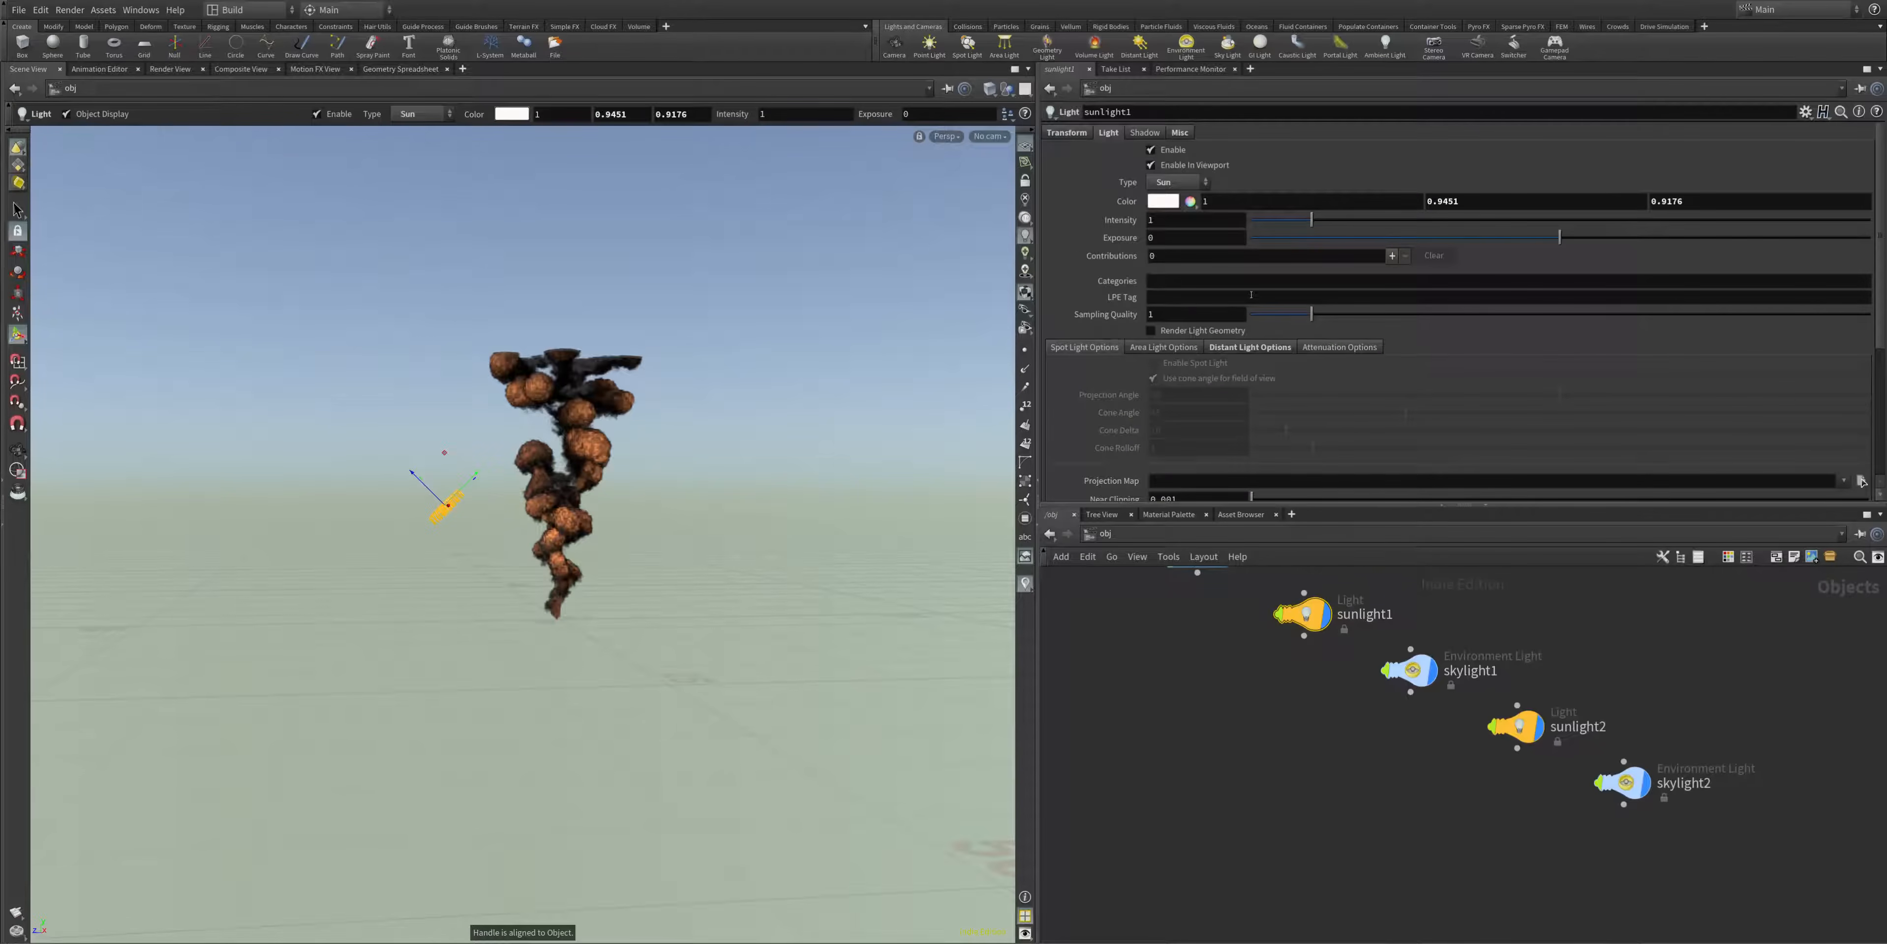
left_click(1188, 168)
left_click(1402, 670)
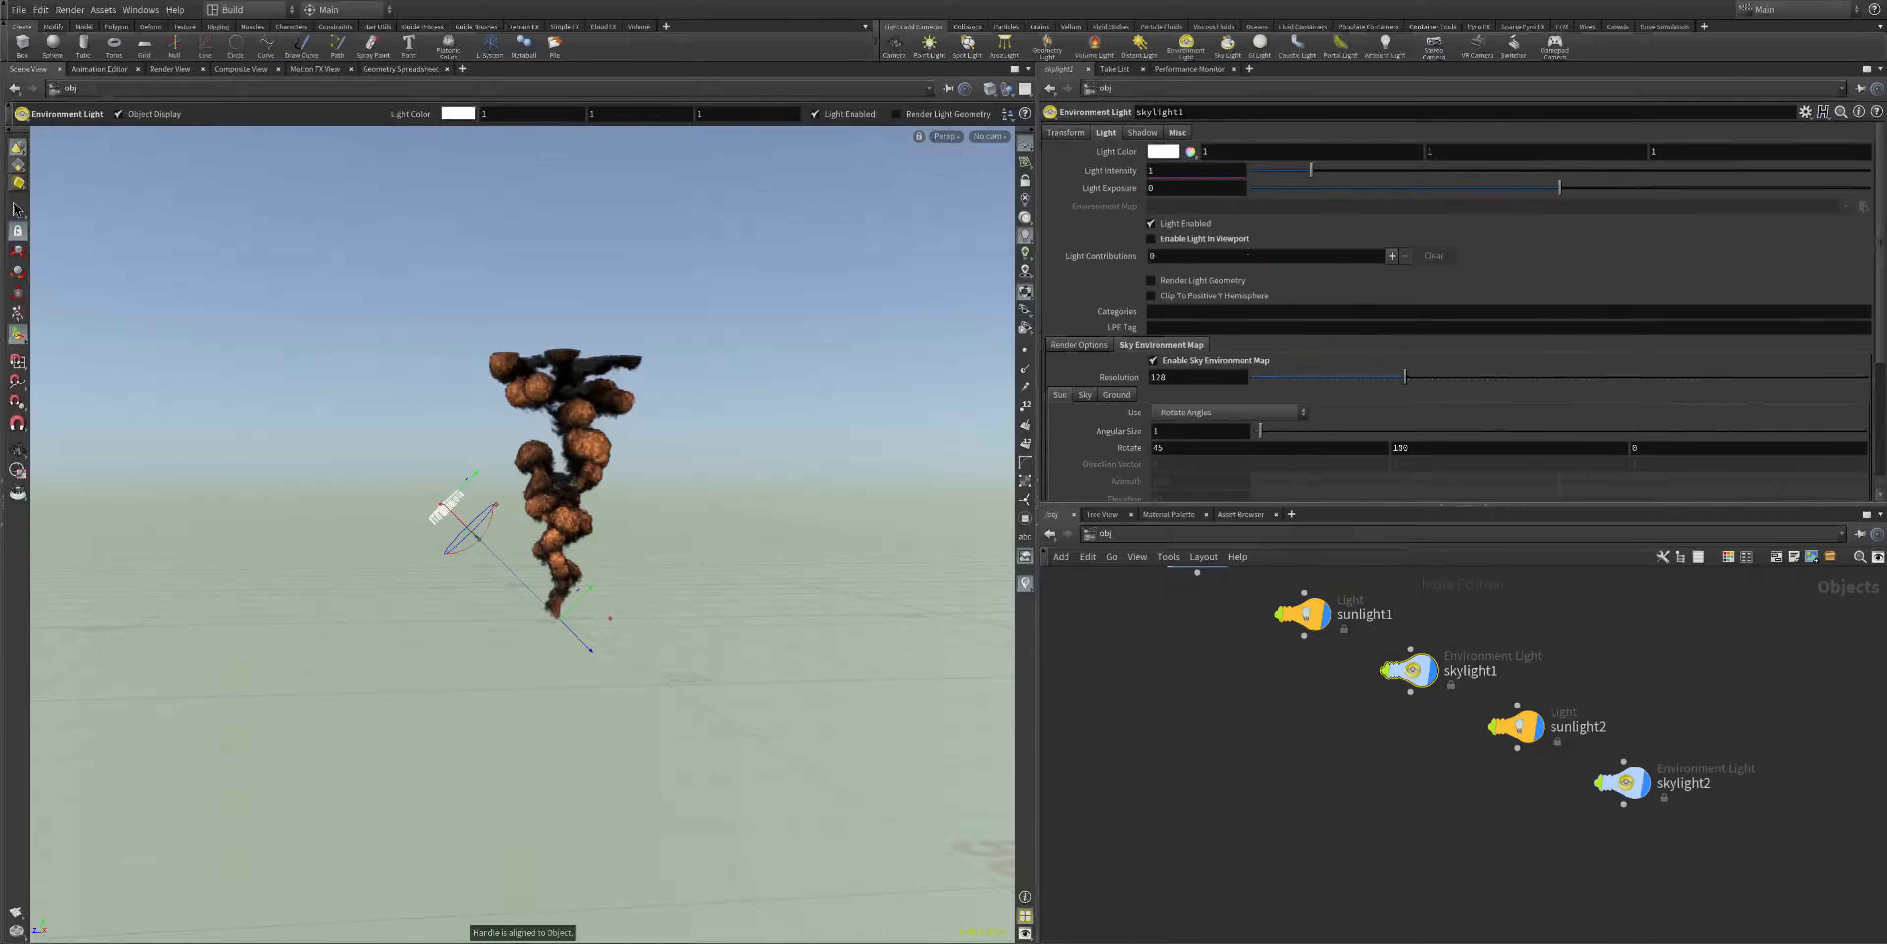
left_click(1174, 238)
left_click(1175, 240)
key("d")
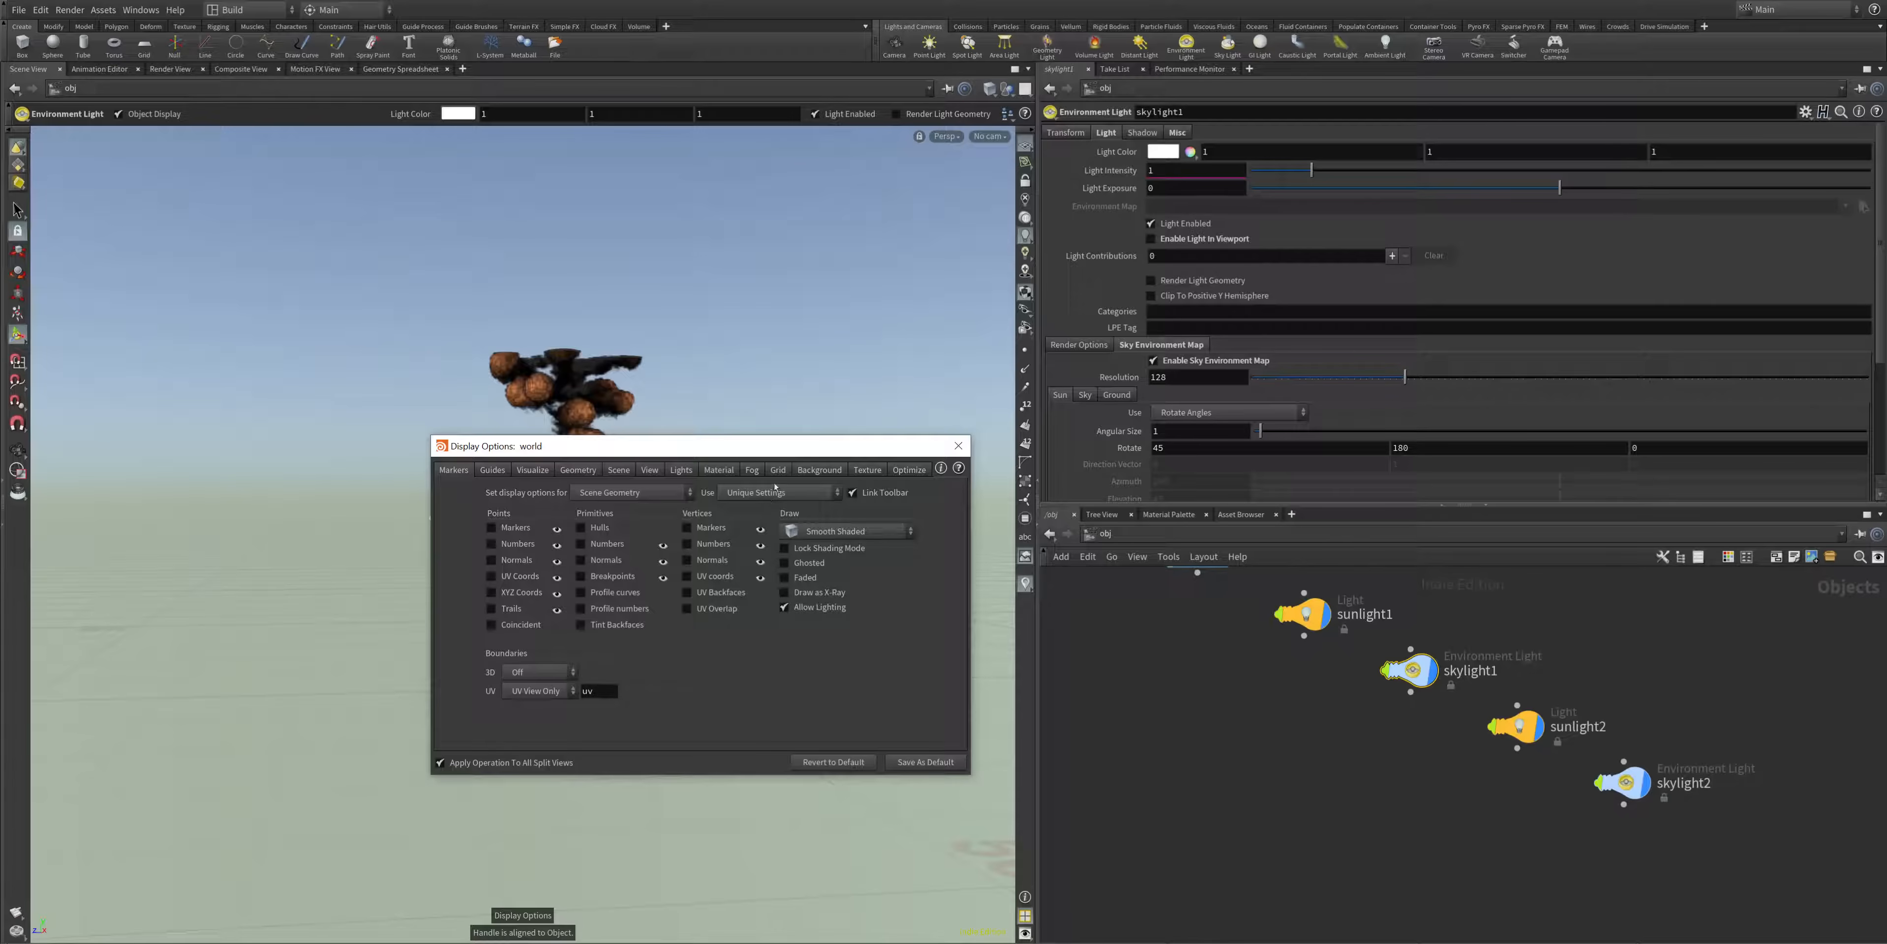
left_click(811, 472)
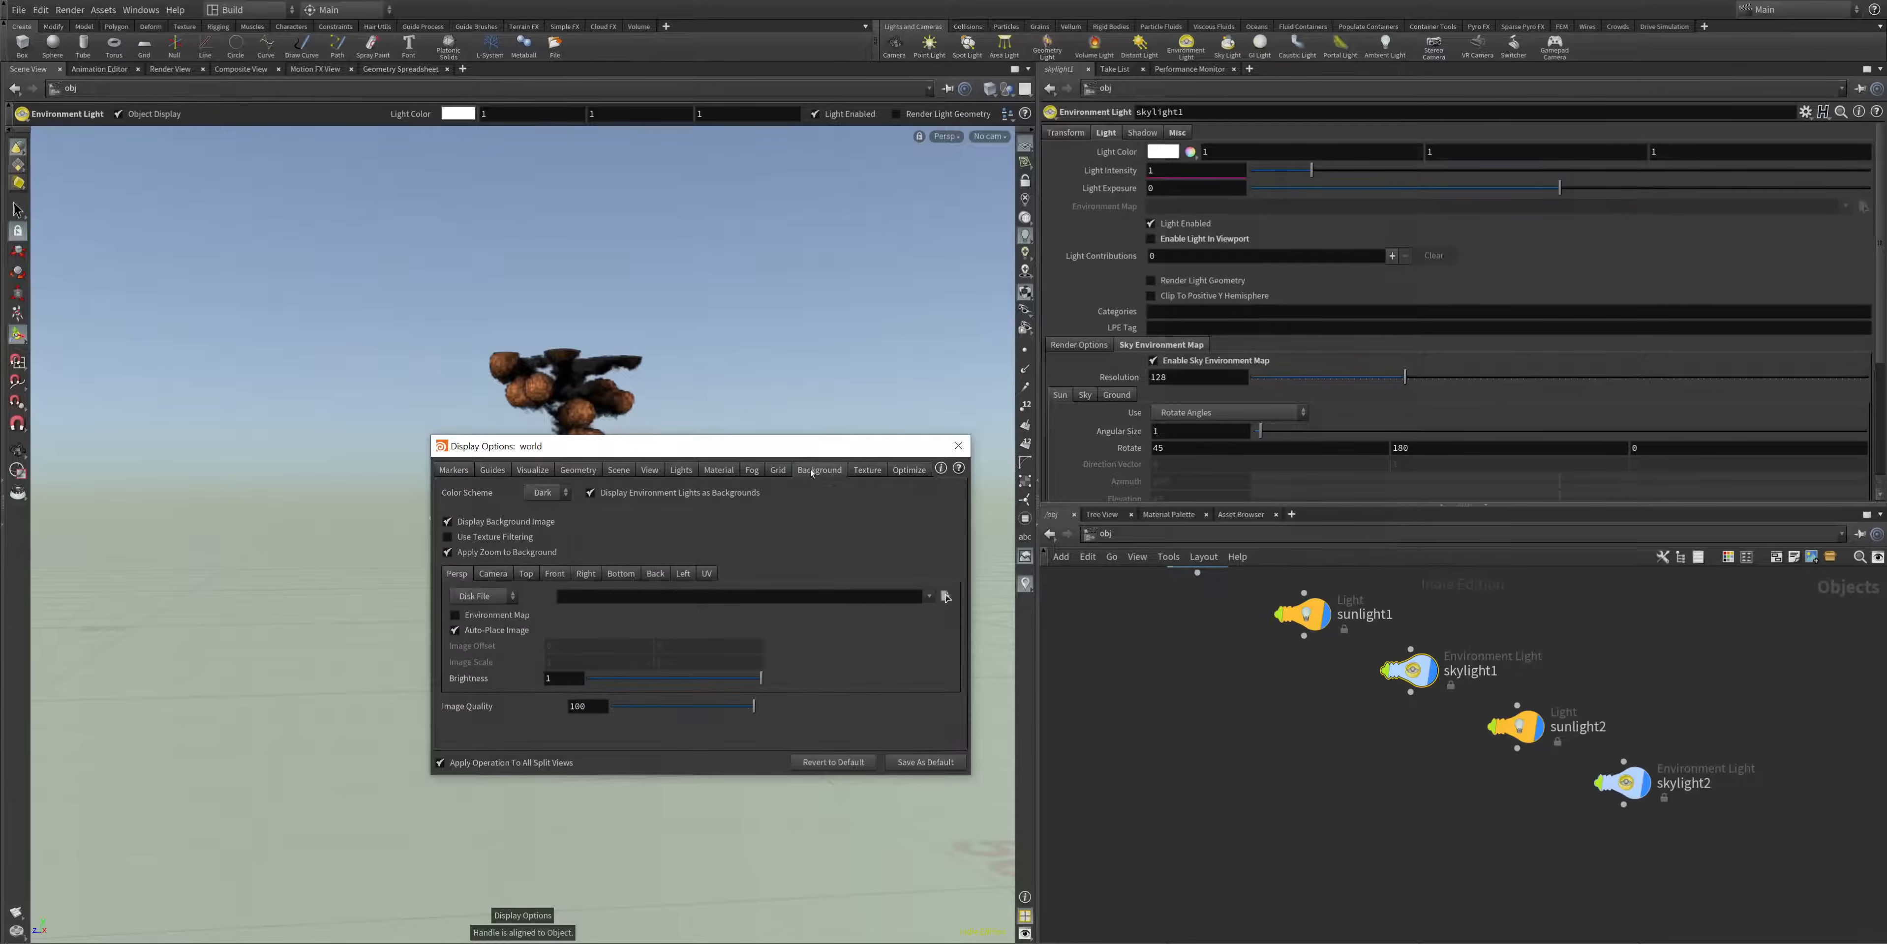
left_click(958, 446)
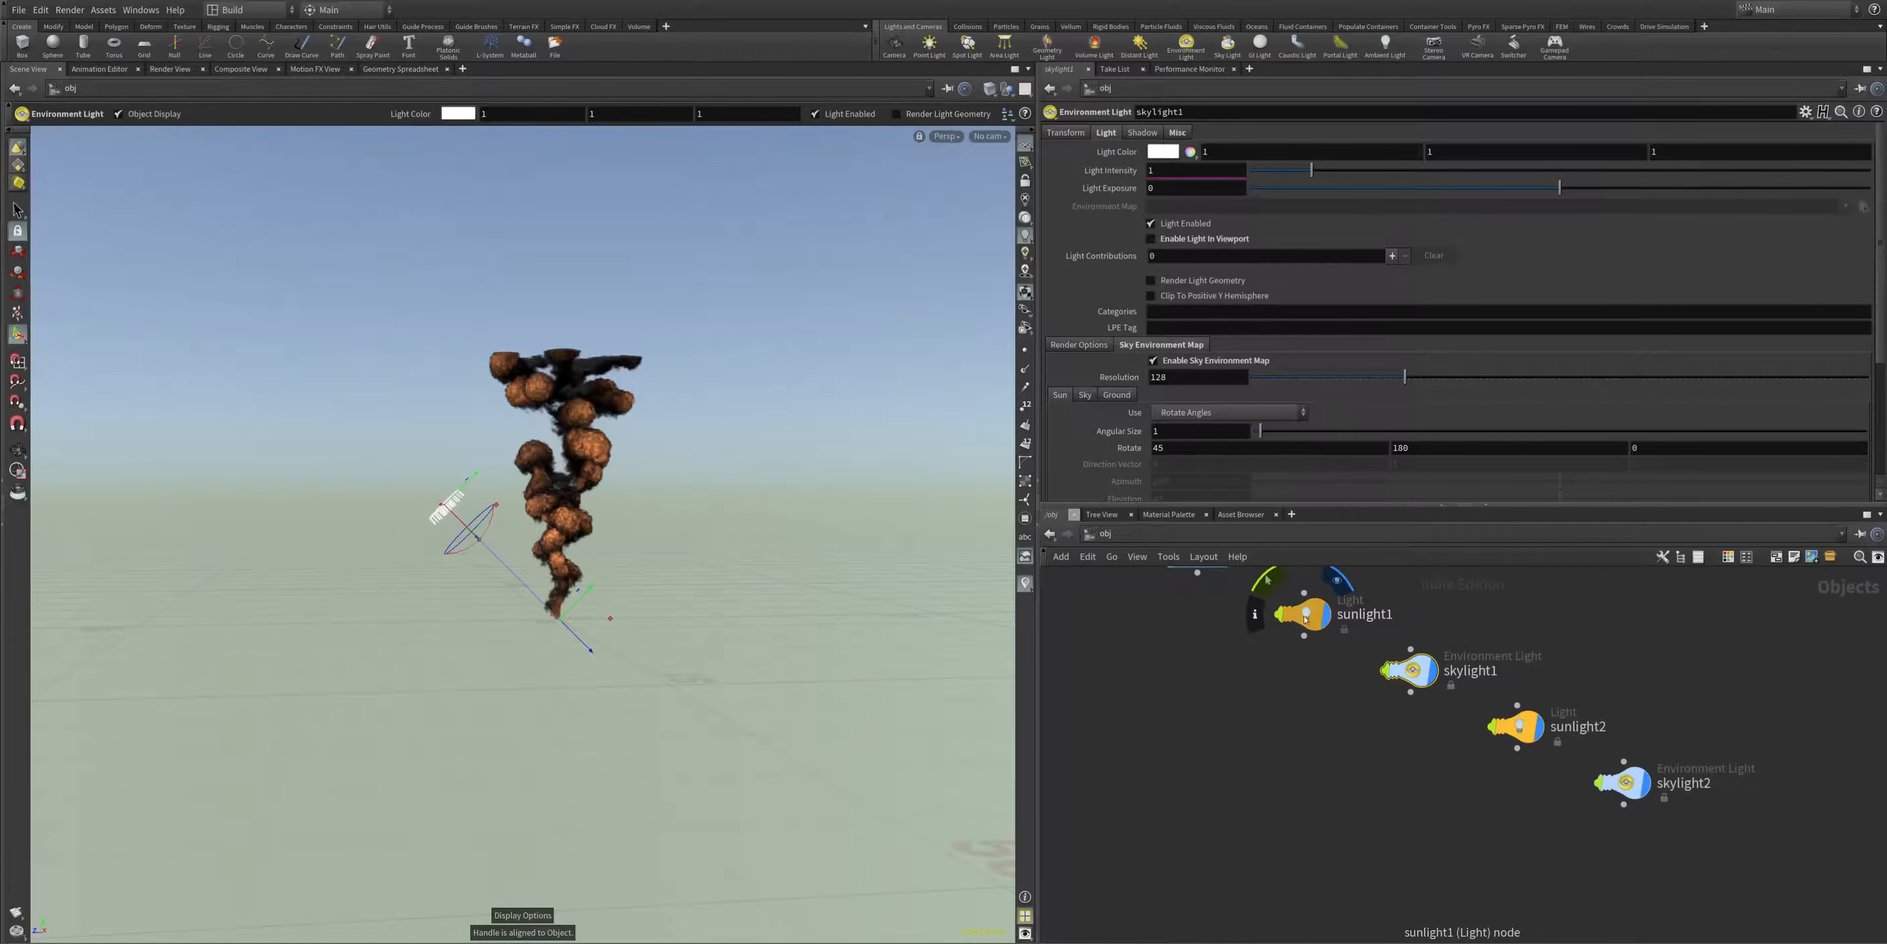
- Delete sunlight1 and skylight1 from the object network and return to the geo1 network
left_click_drag(1499, 628, 1480, 598)
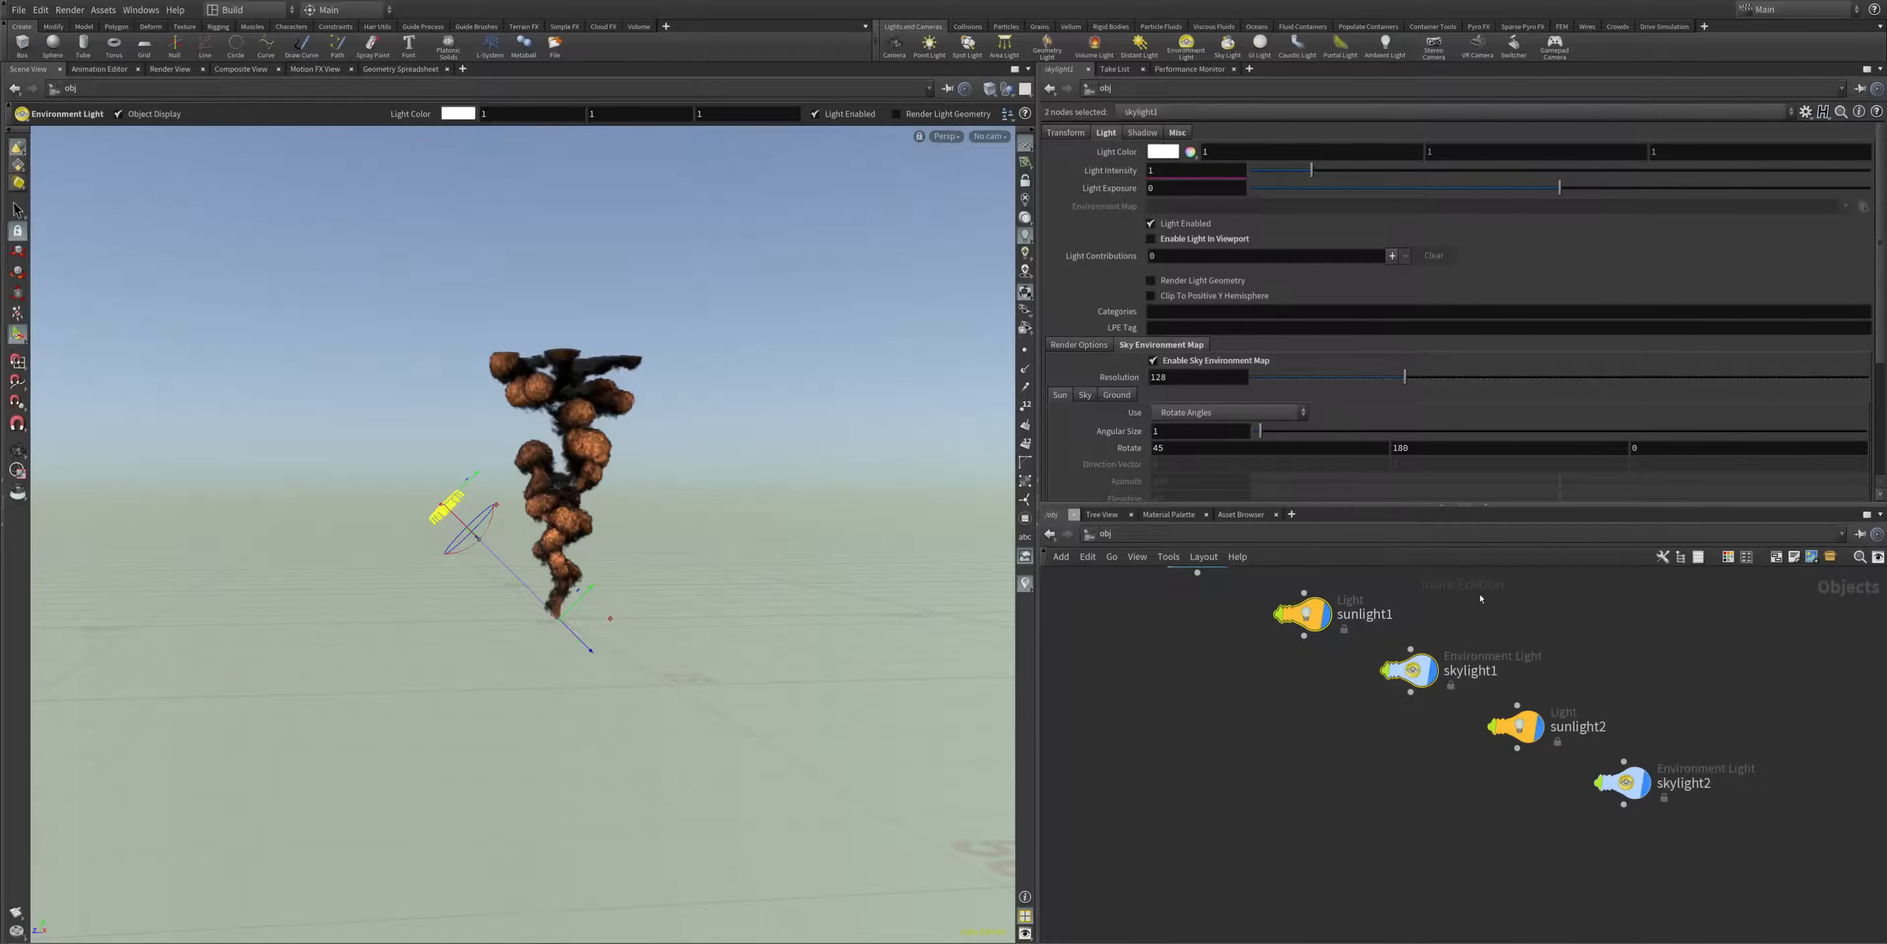
key("Delete")
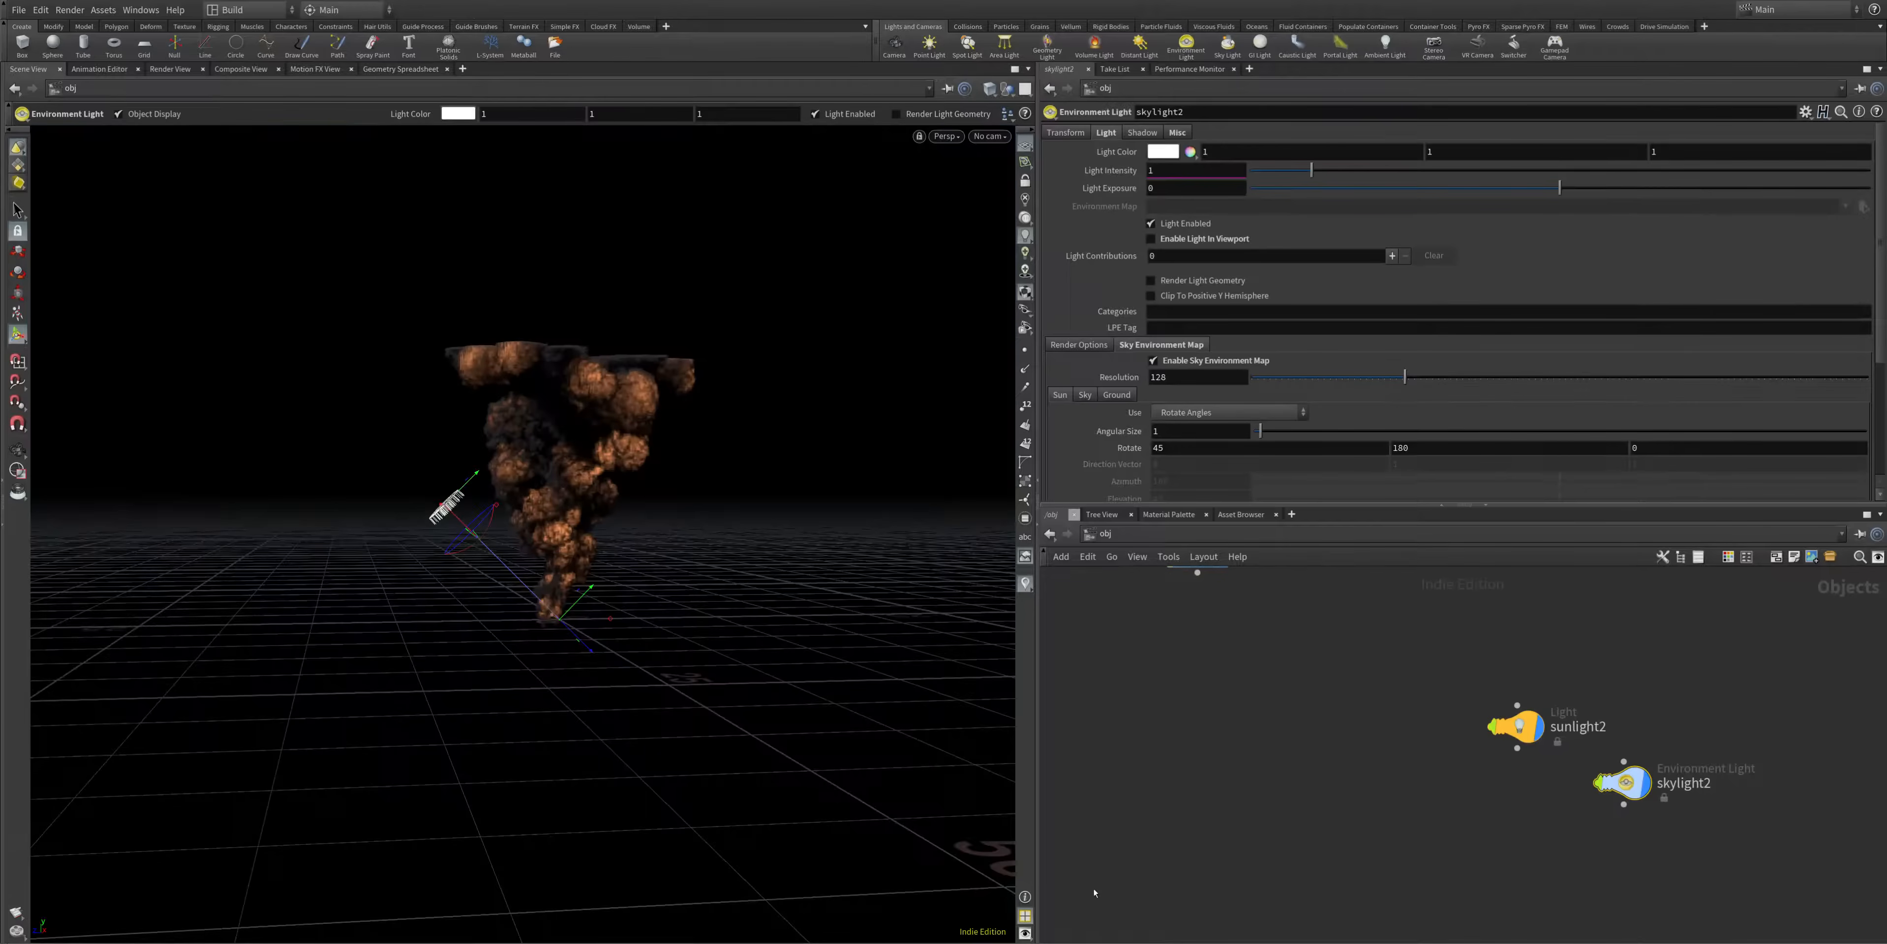
middle_click_drag(1160, 559, 1221, 814)
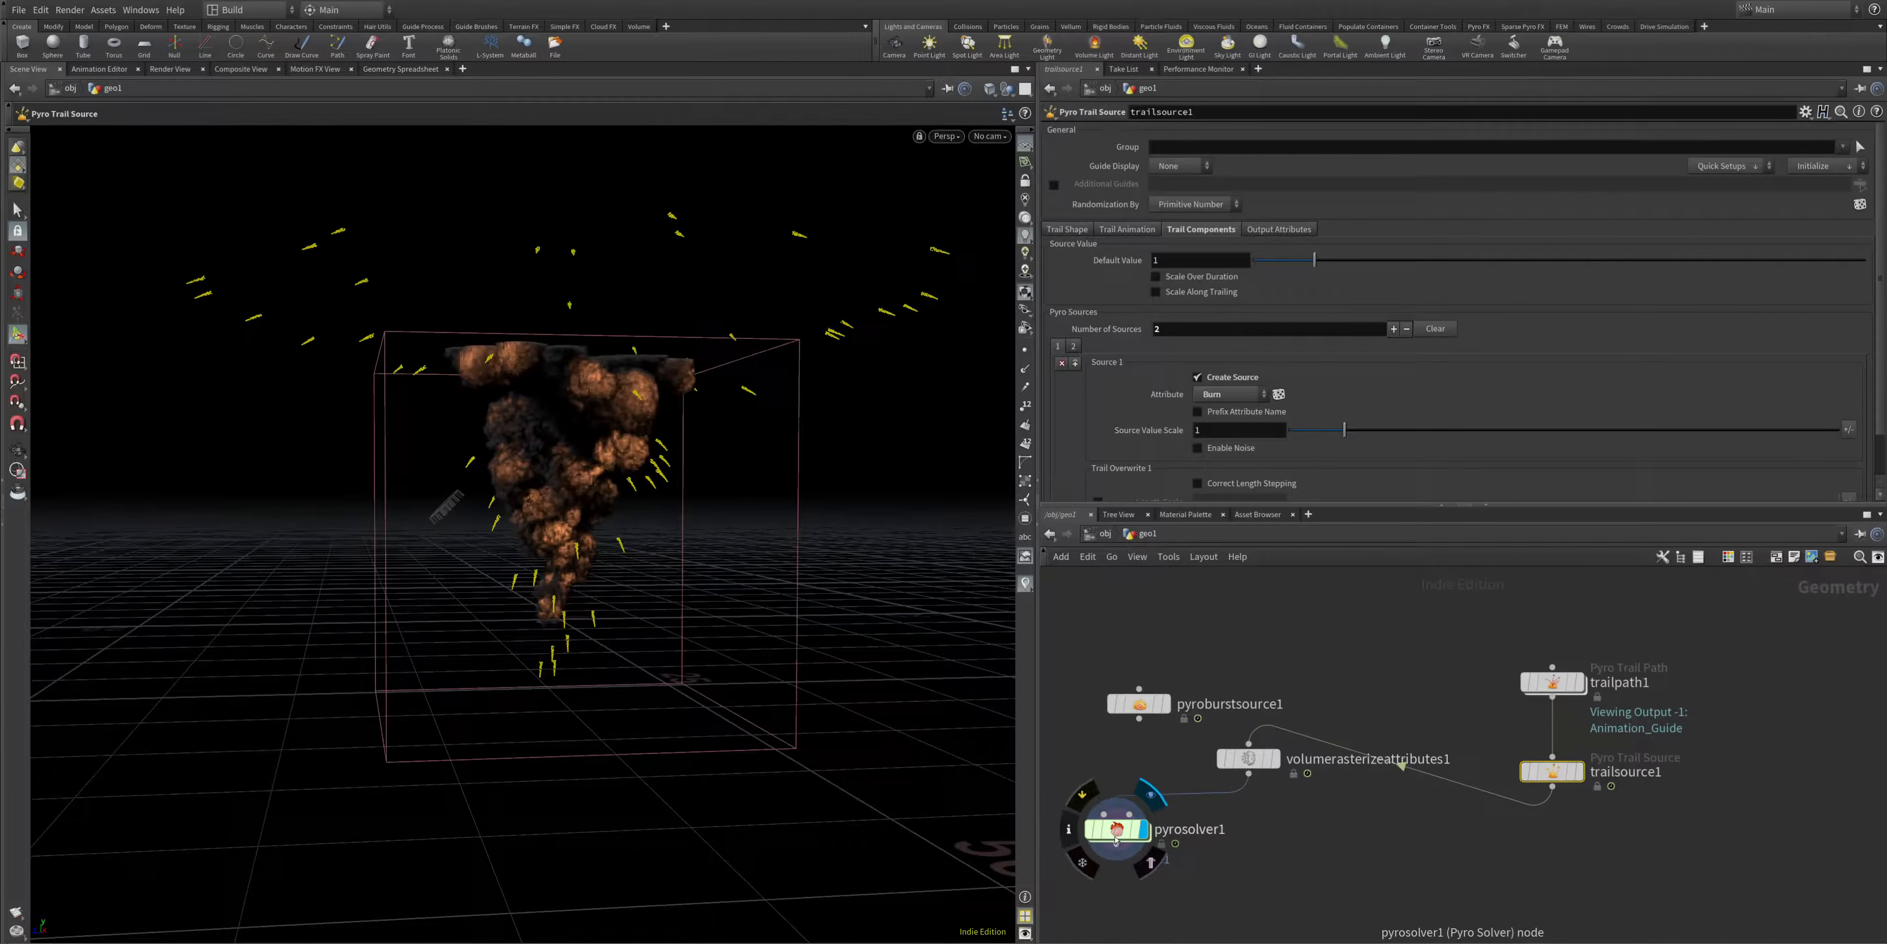
- Set the Max Size of pyrosolver1 to 33 on all three axes
left_click(1117, 827)
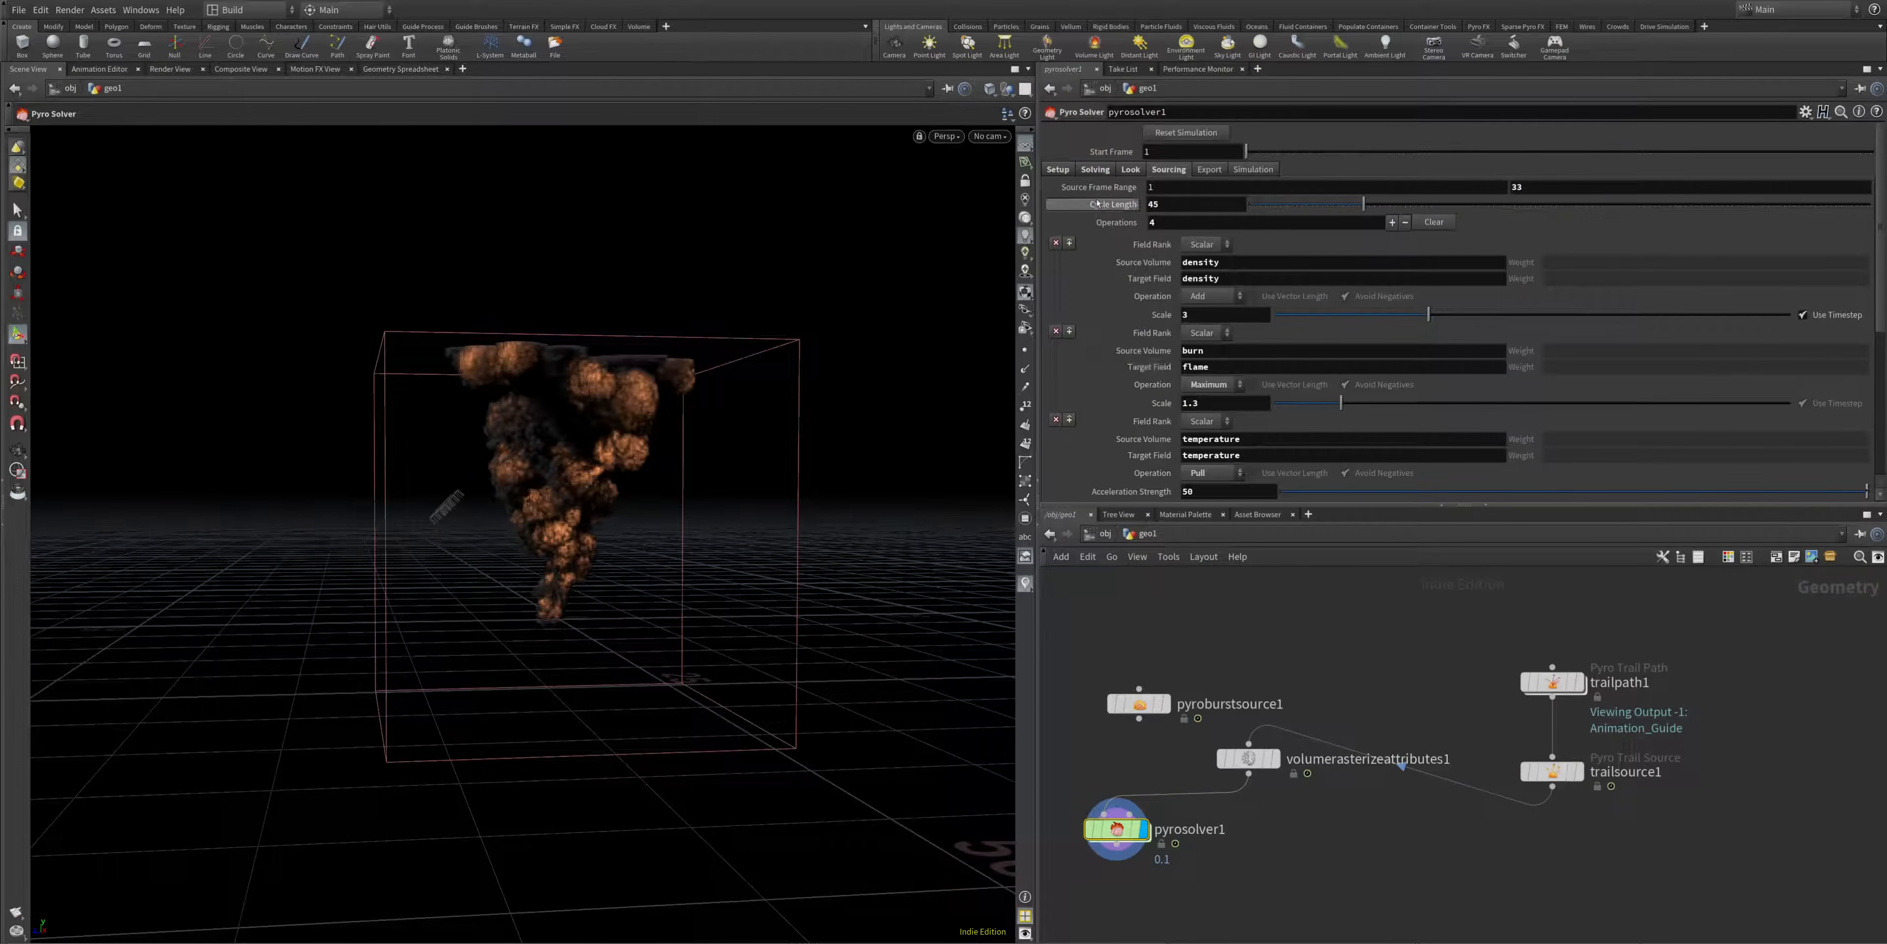
left_click(1057, 169)
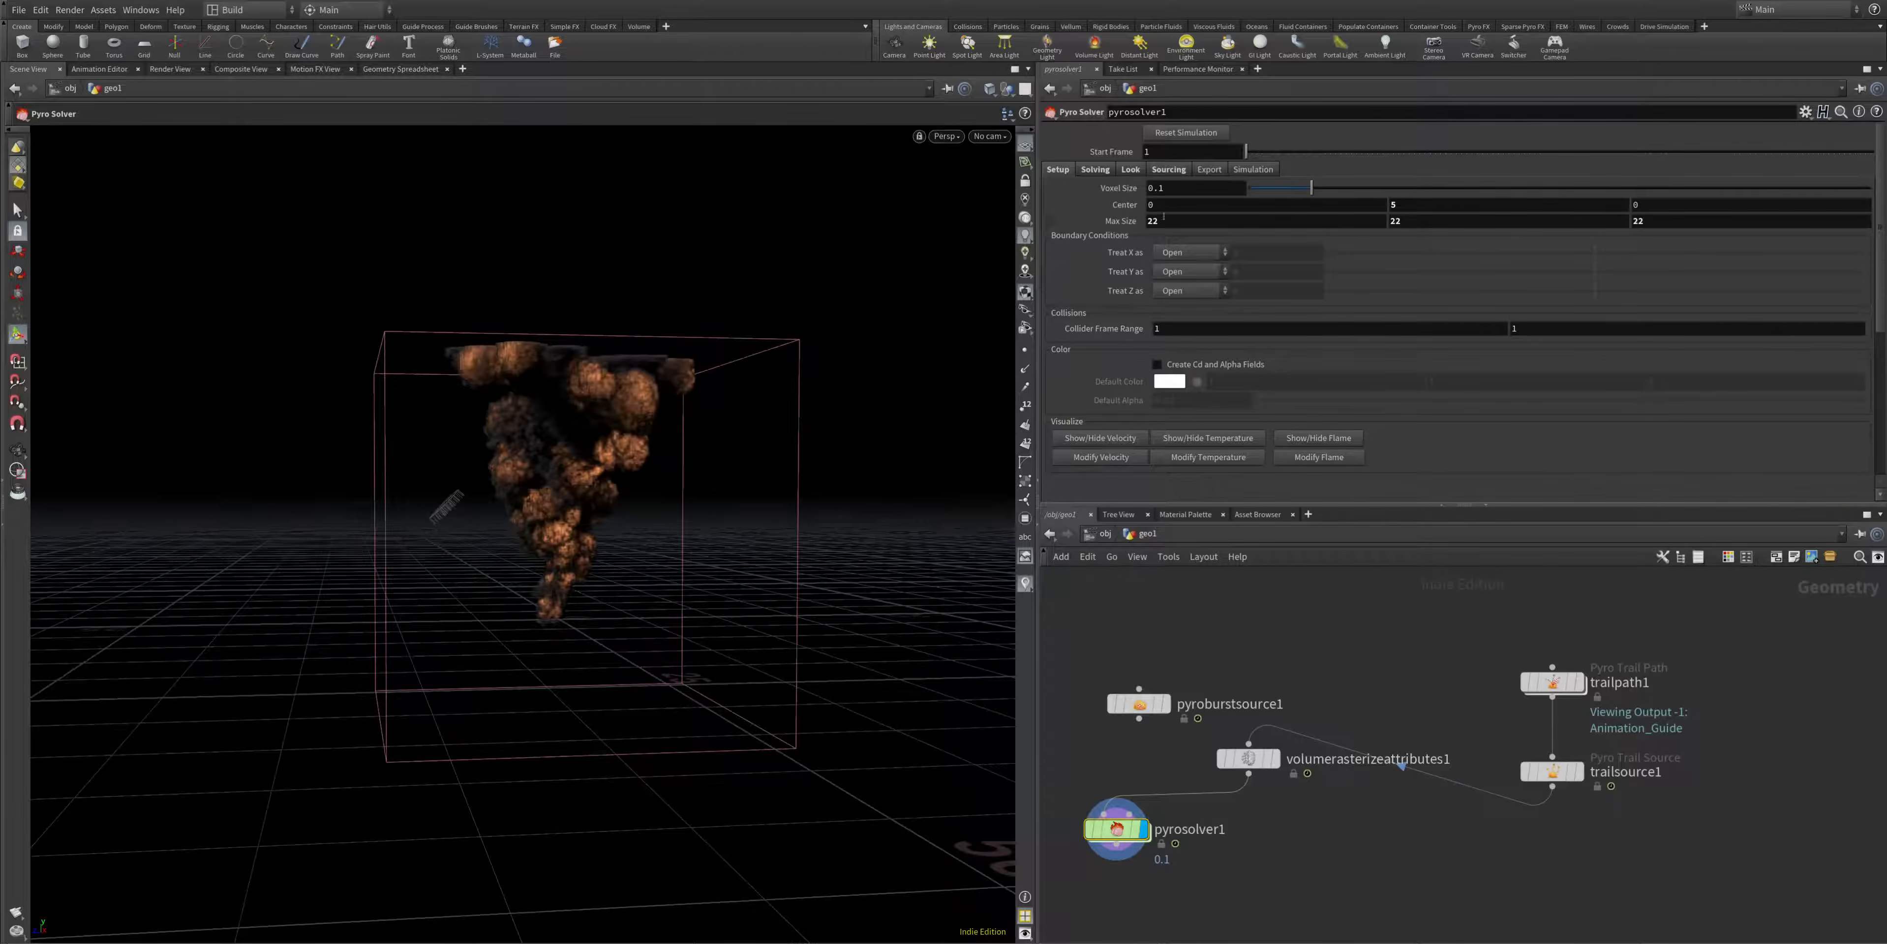
left_click(1202, 224)
type("33")
left_click(1424, 224)
type("33")
key("Tab")
type("33")
key("Return")
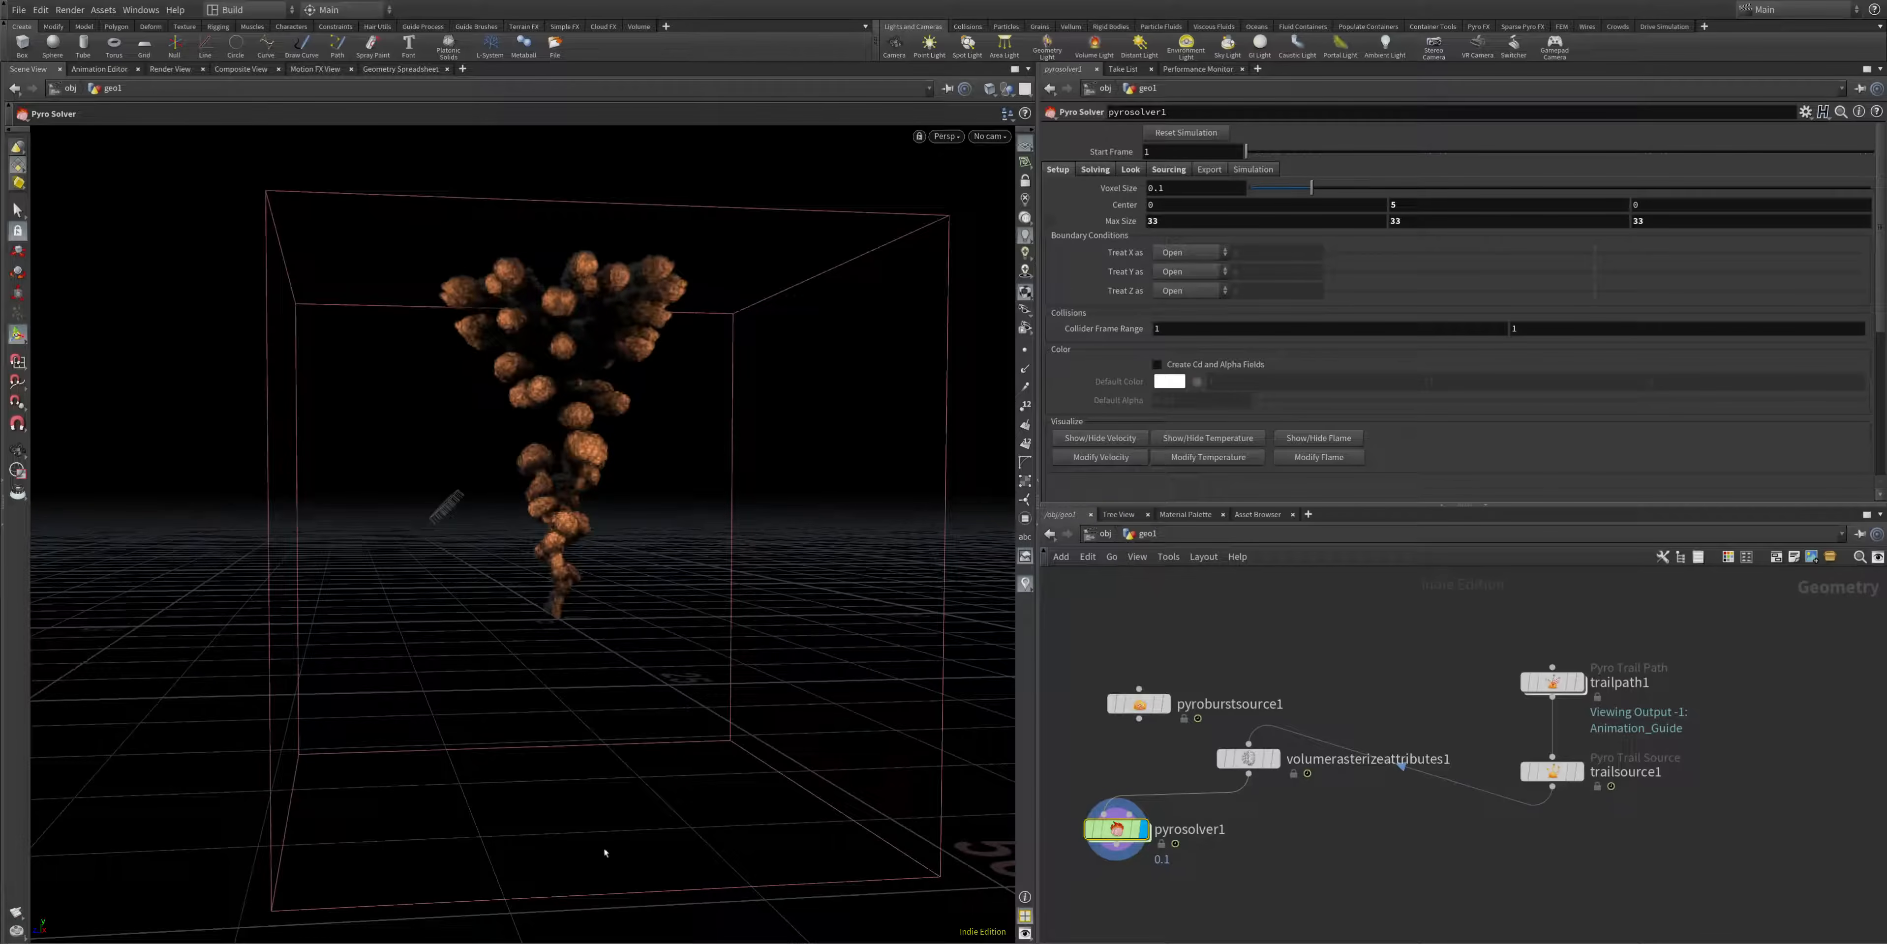
- Enlarge the parameter and network panes, go up to the object level and open the stage network
left_click_drag(1036, 857, 675, 857)
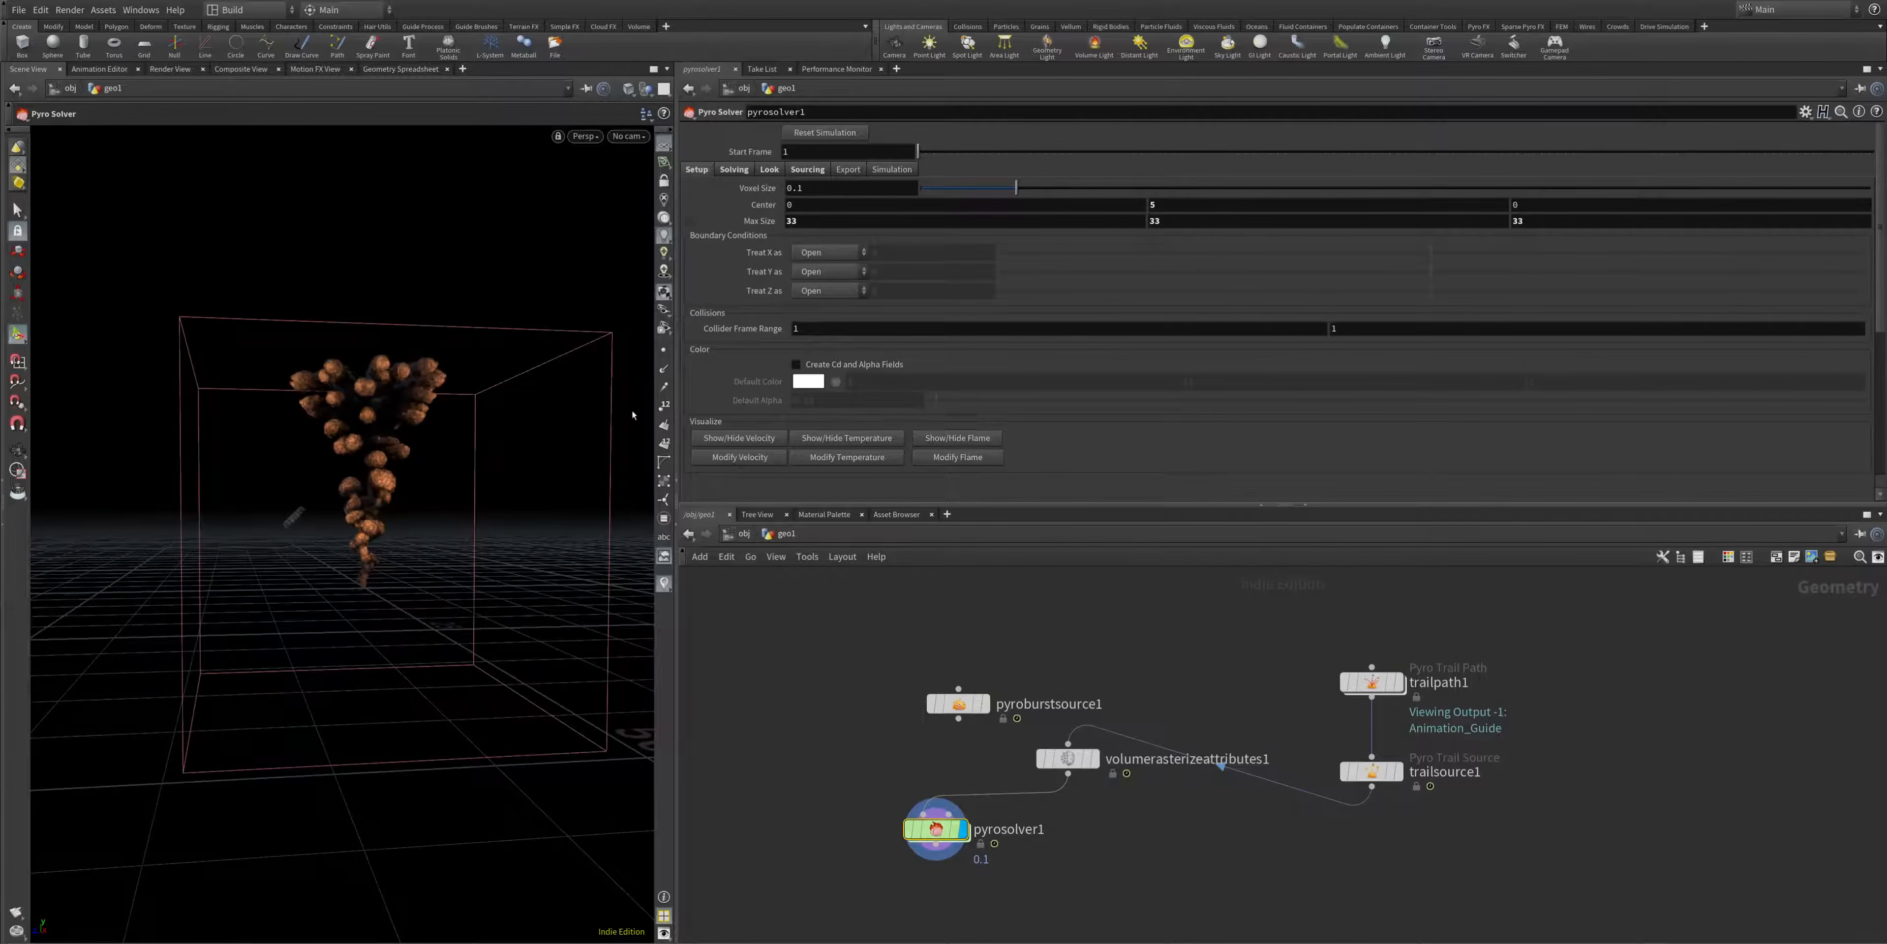
left_click(746, 535)
left_click(745, 535)
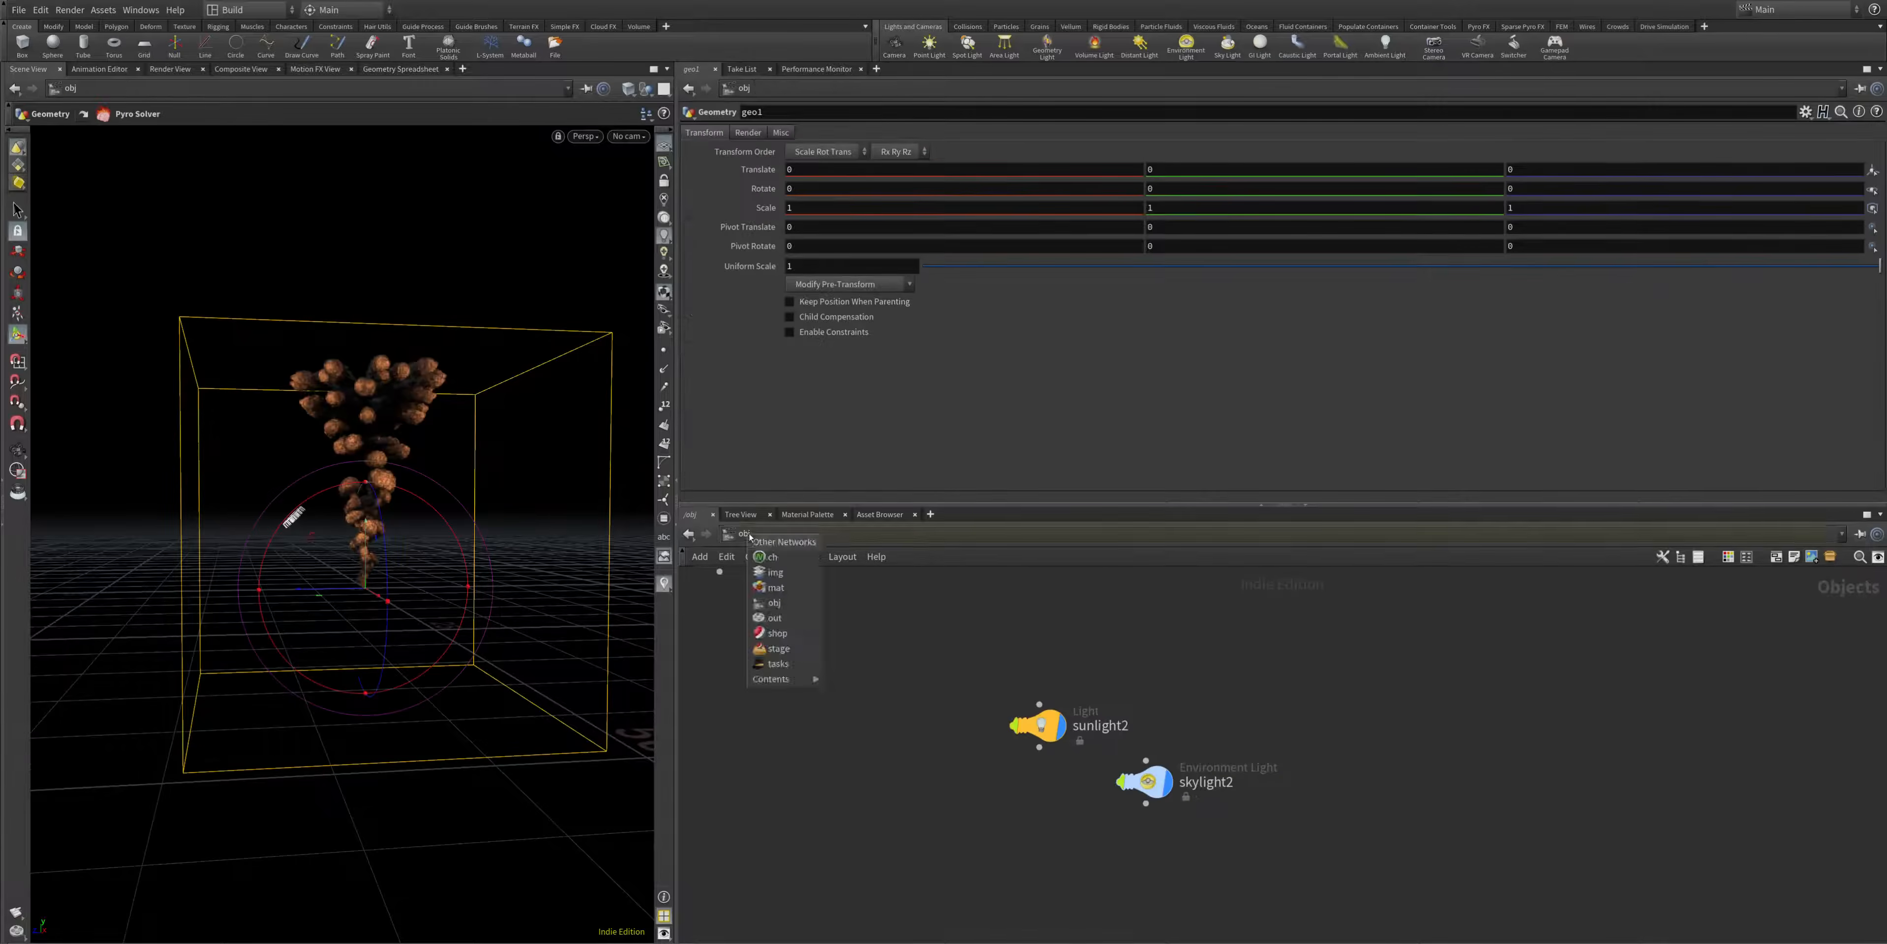
left_click(797, 651)
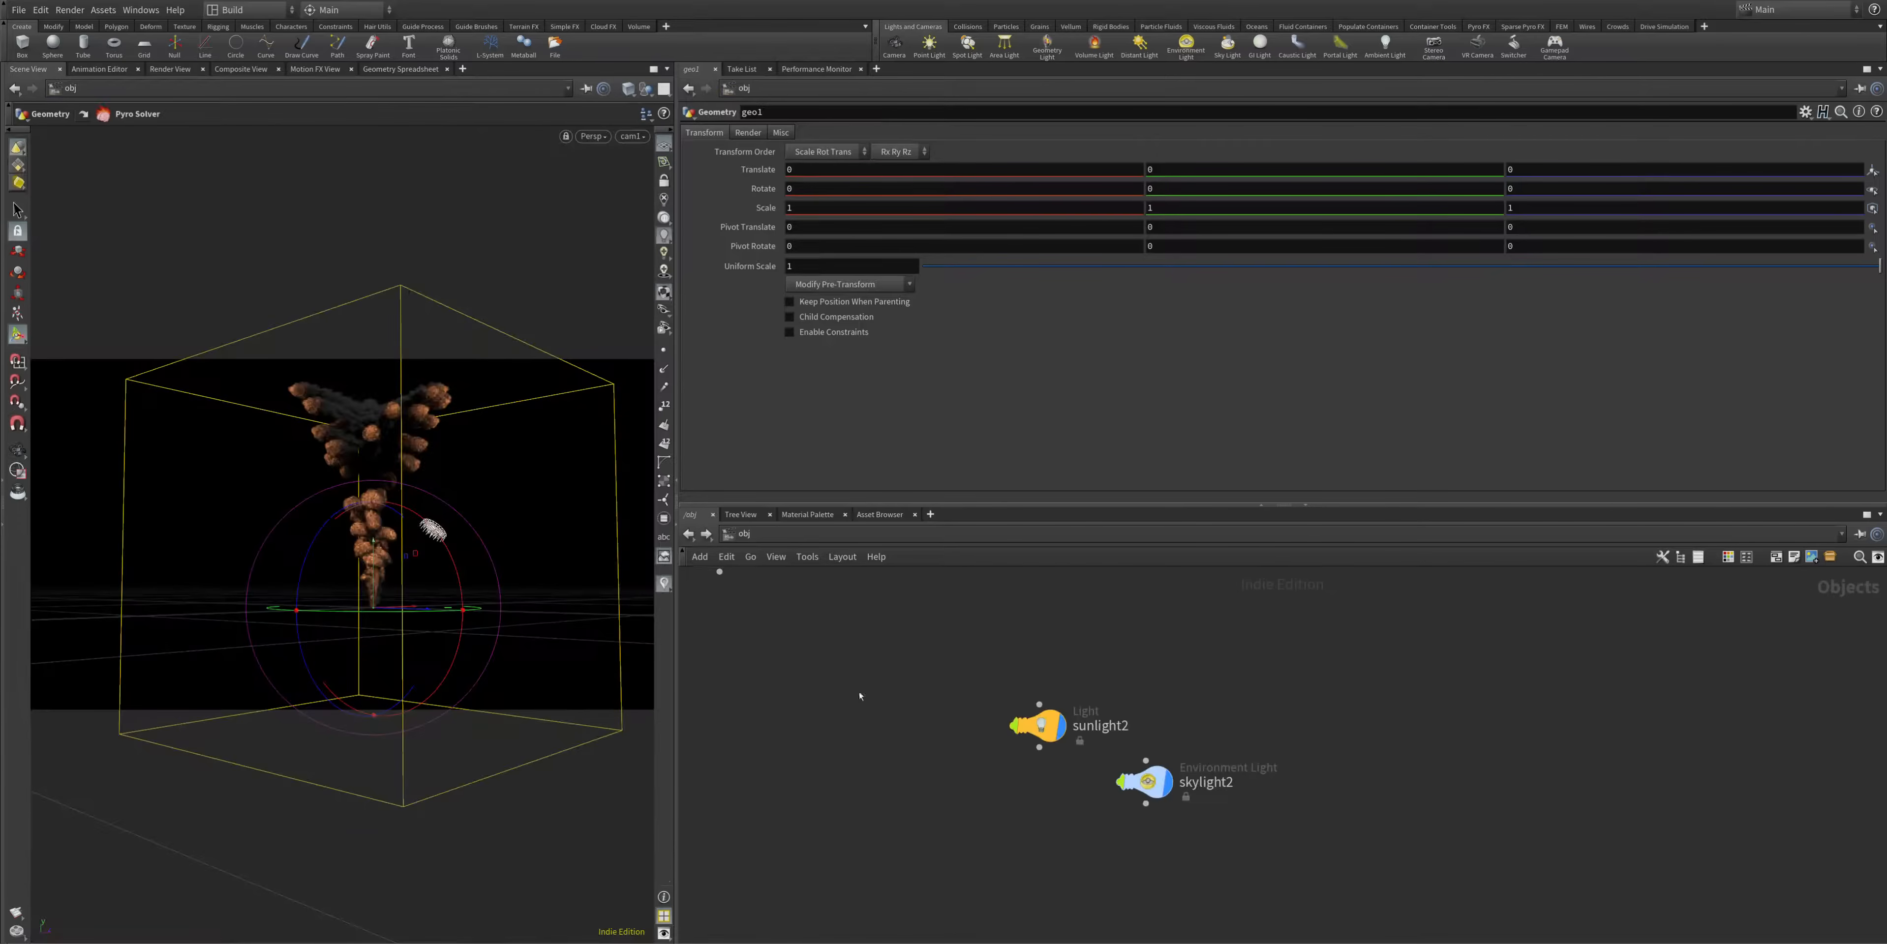
- Enter the geo1 network, append a Null node to the output of pyrosolver1 and rename it out
middle_click_drag(847, 655, 1472, 899)
double_click(1243, 752)
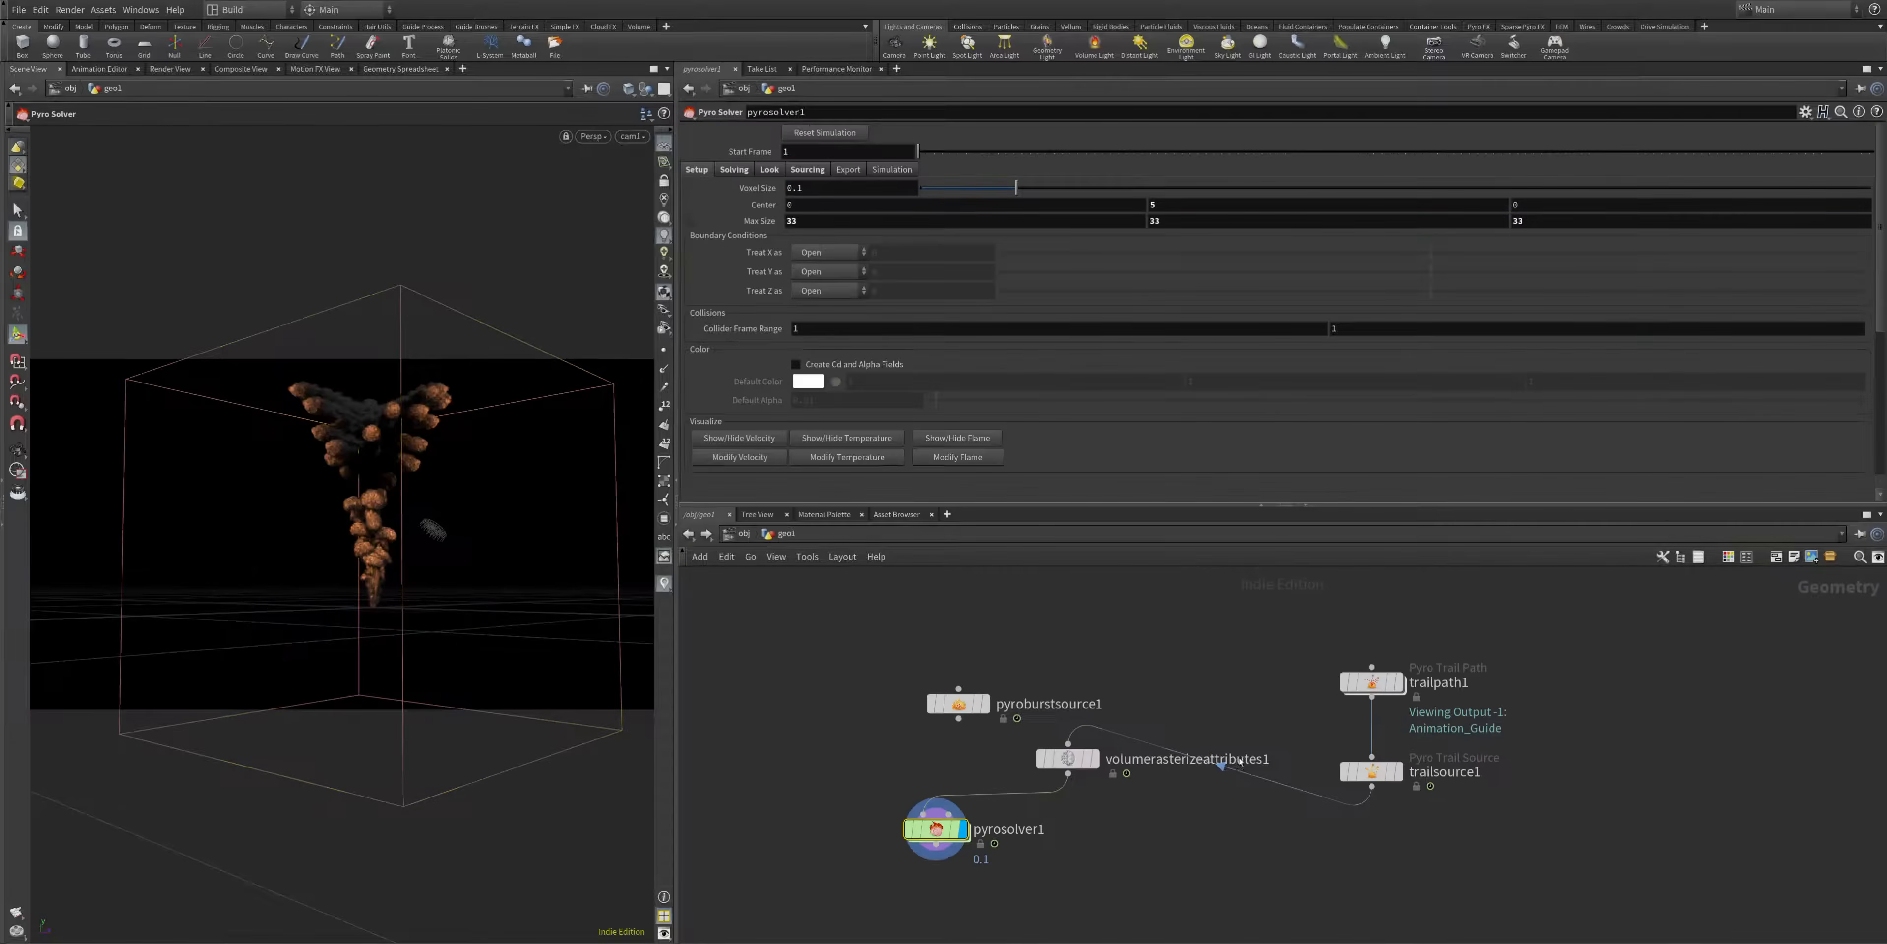
middle_click_drag(936, 848, 978, 730)
left_click(978, 724)
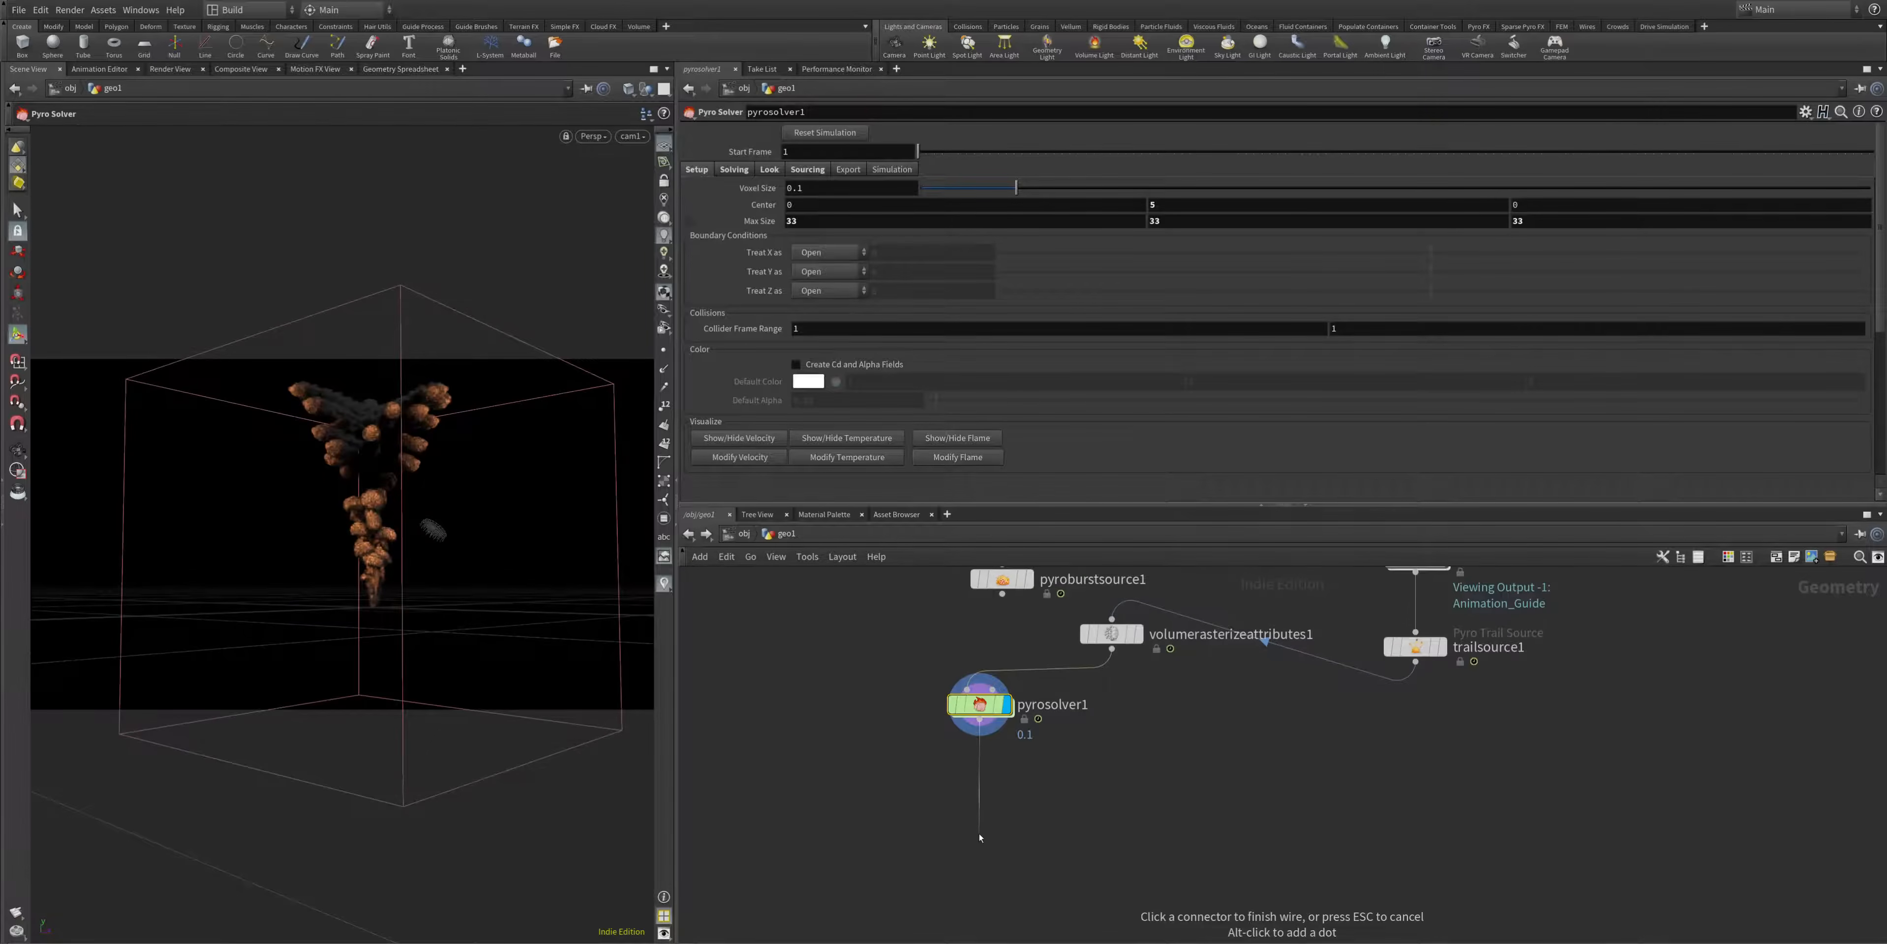
key("Tab")
type("null")
key("Return")
left_click(980, 837)
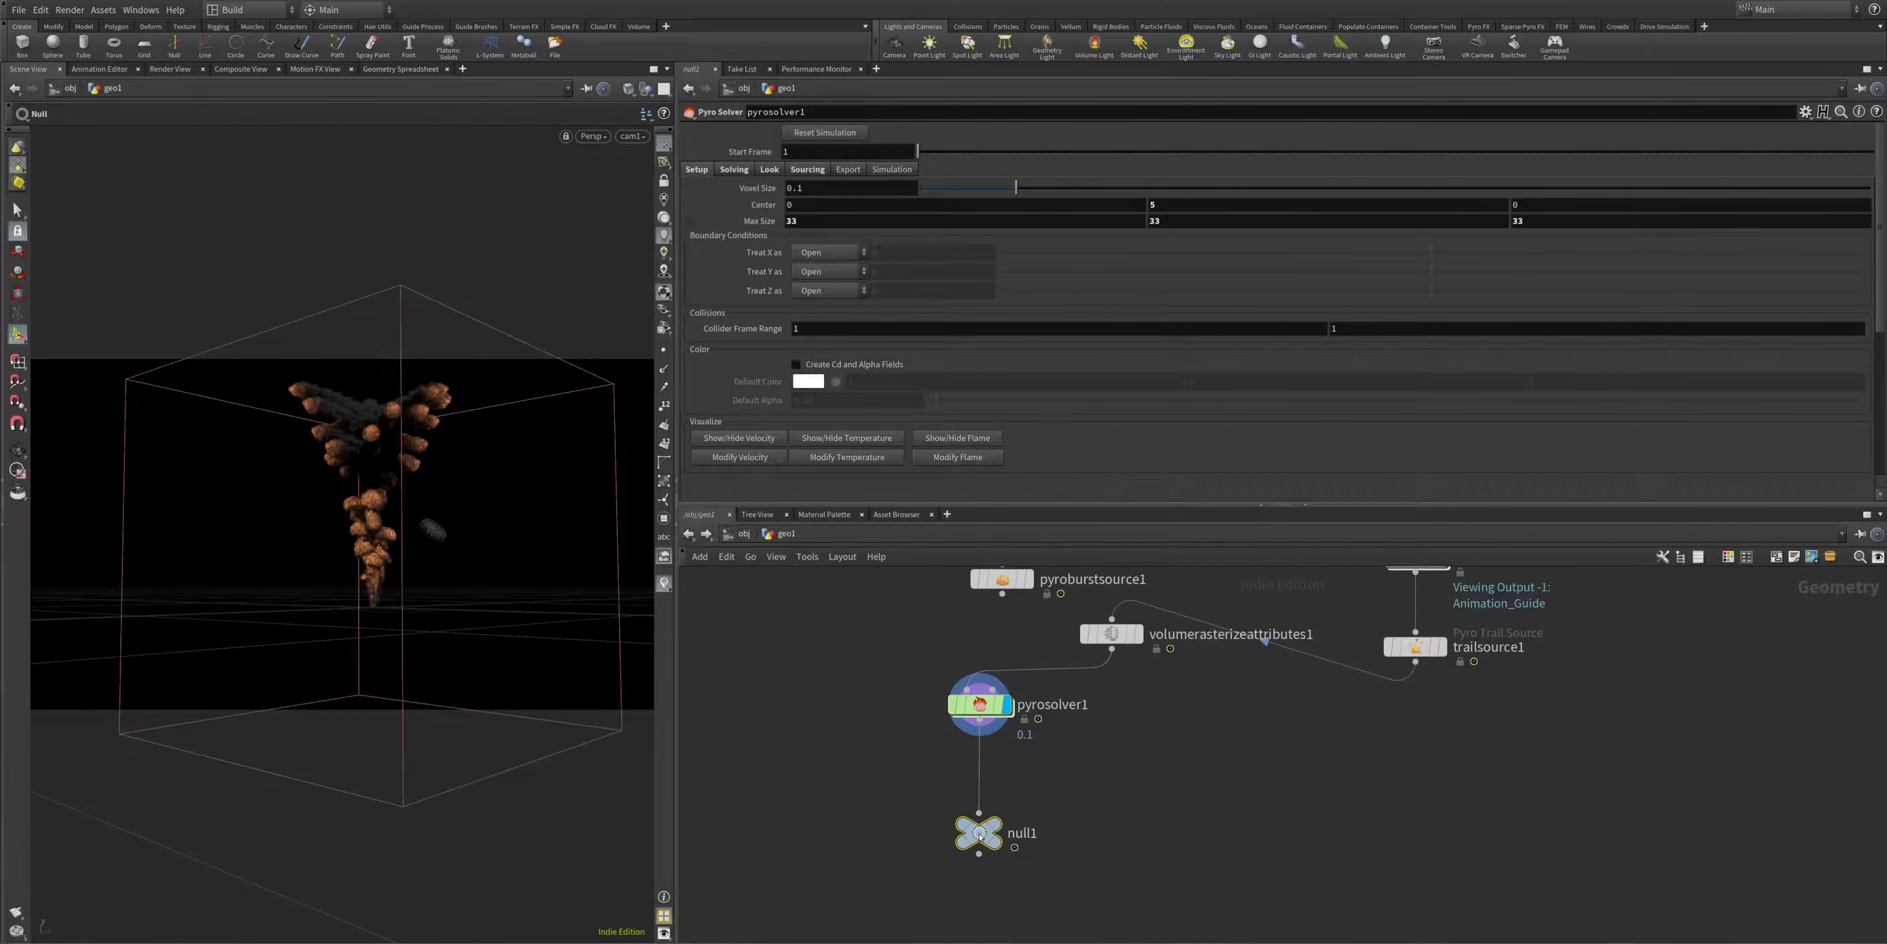
key("F2")
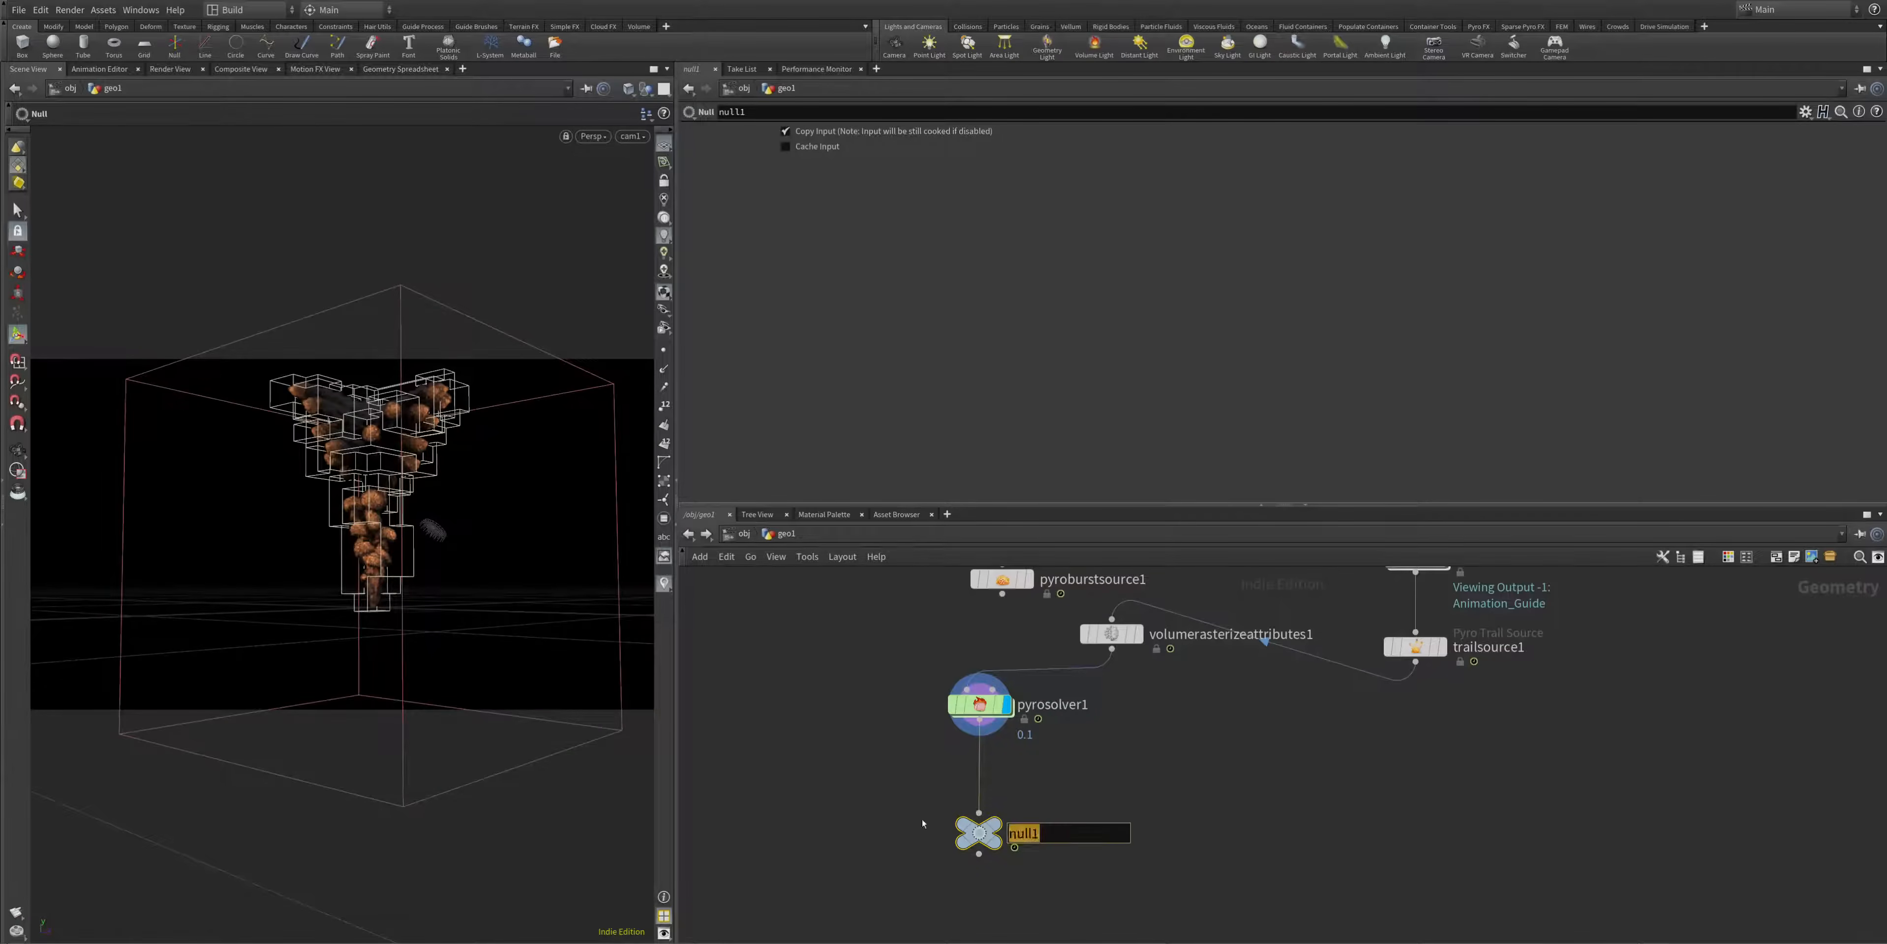
type("out")
key("Return")
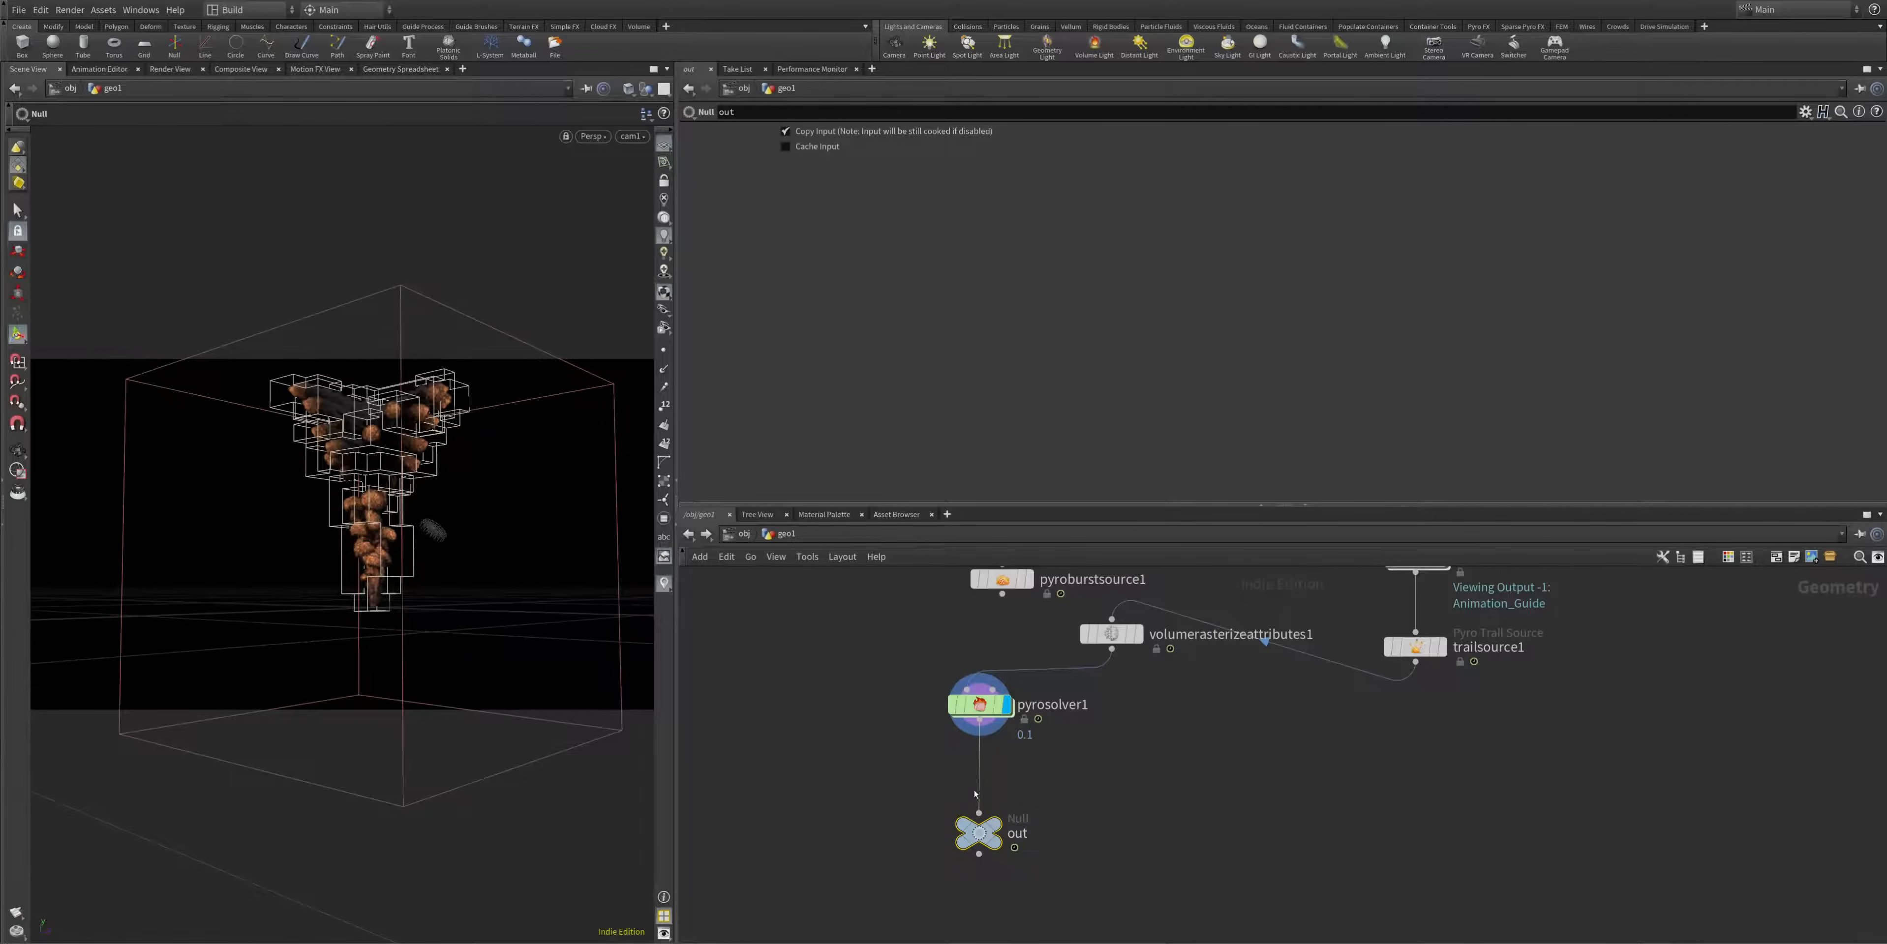
- Insert a Pyro Post-Process node between pyrosolver1 and the out null, and display it
left_click_drag(972, 839, 971, 912)
key("Tab")
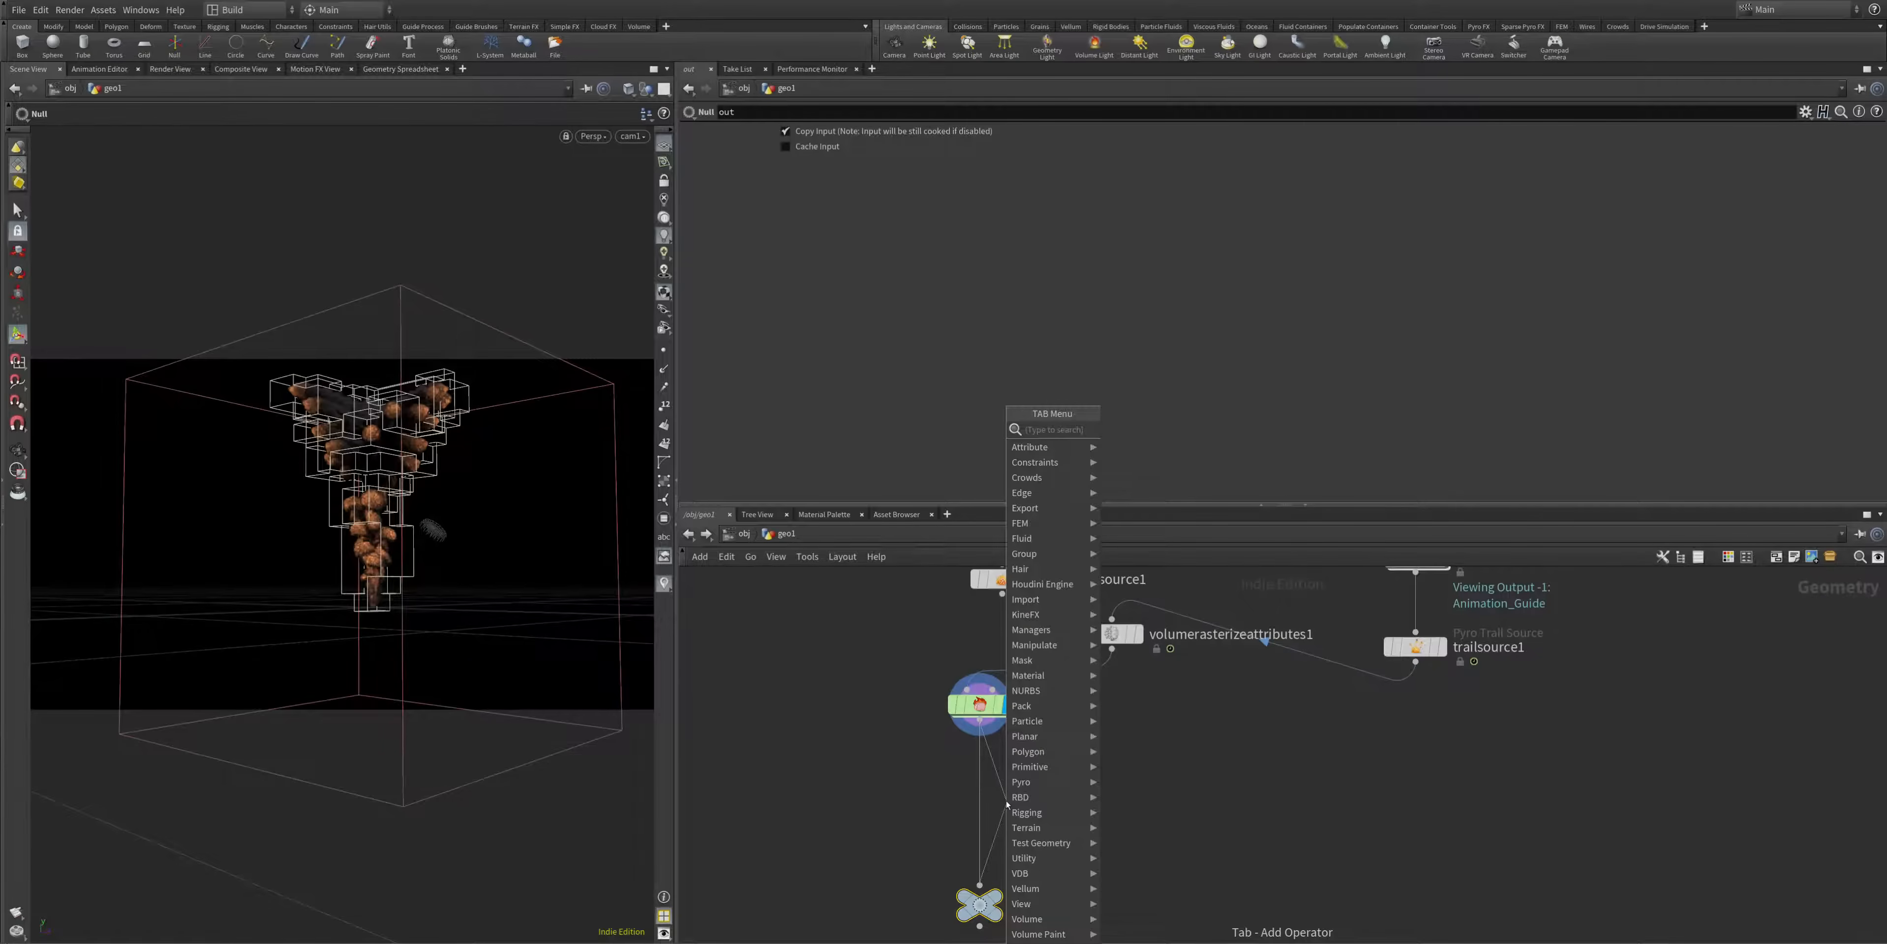
type("post")
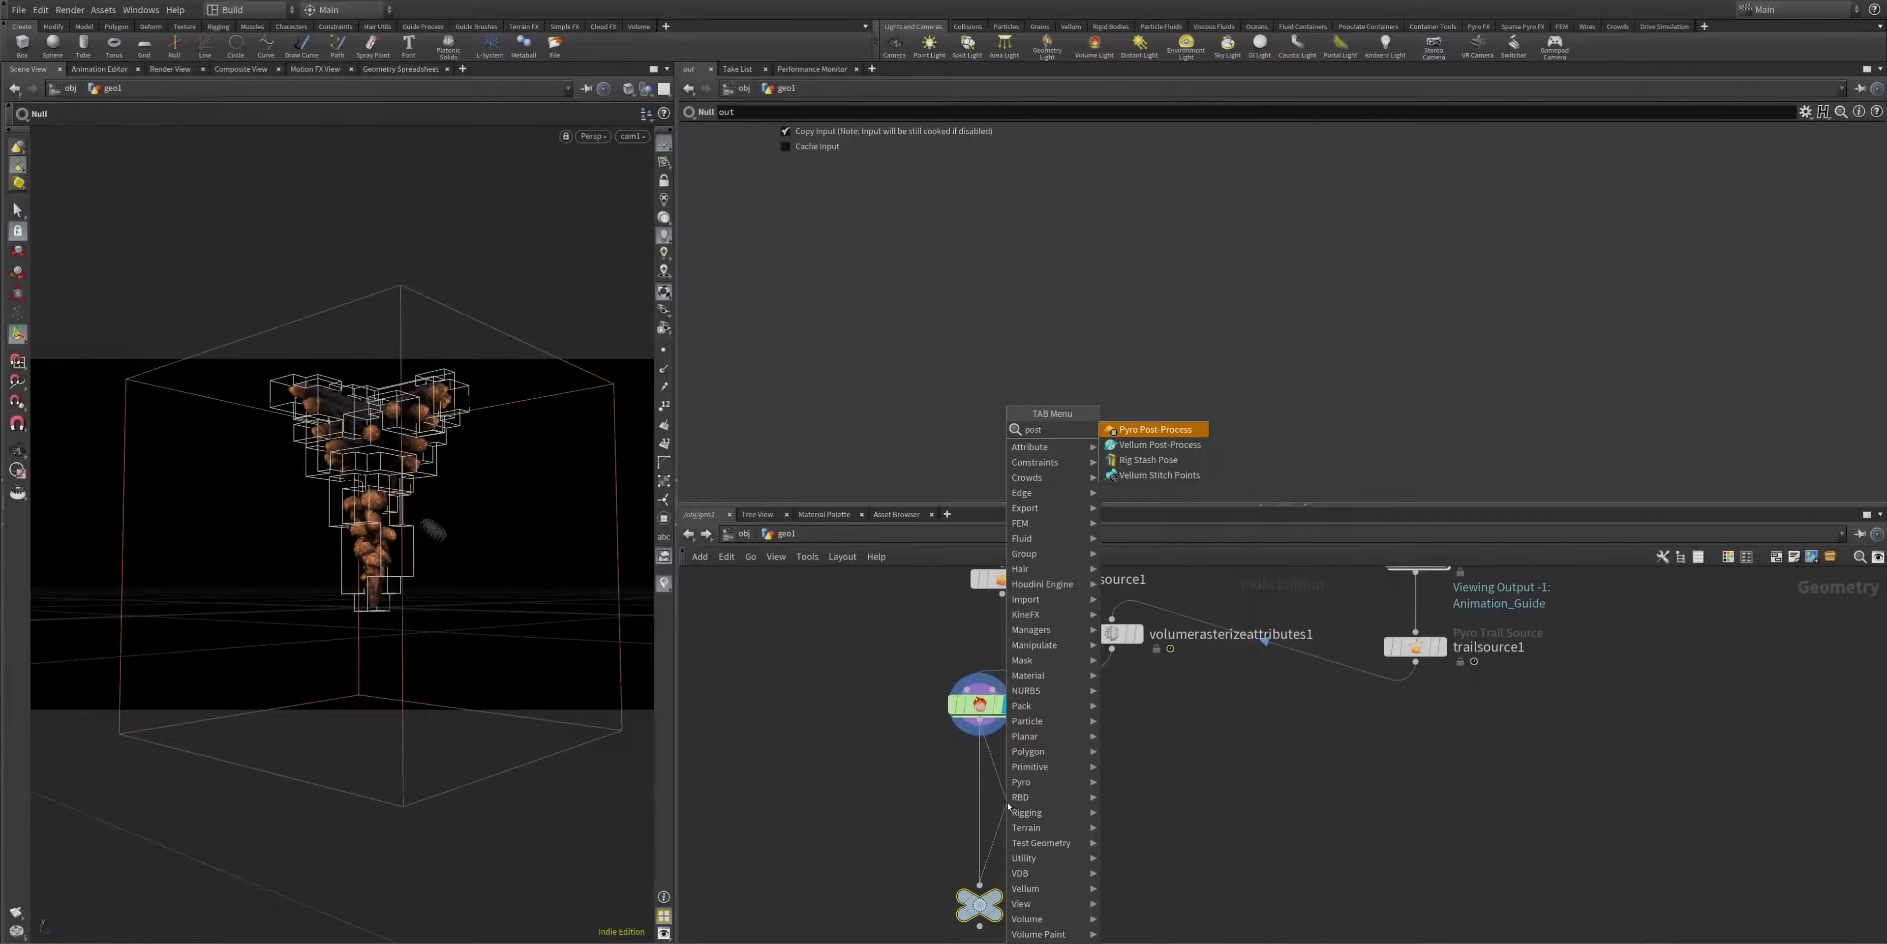
left_click(1152, 429)
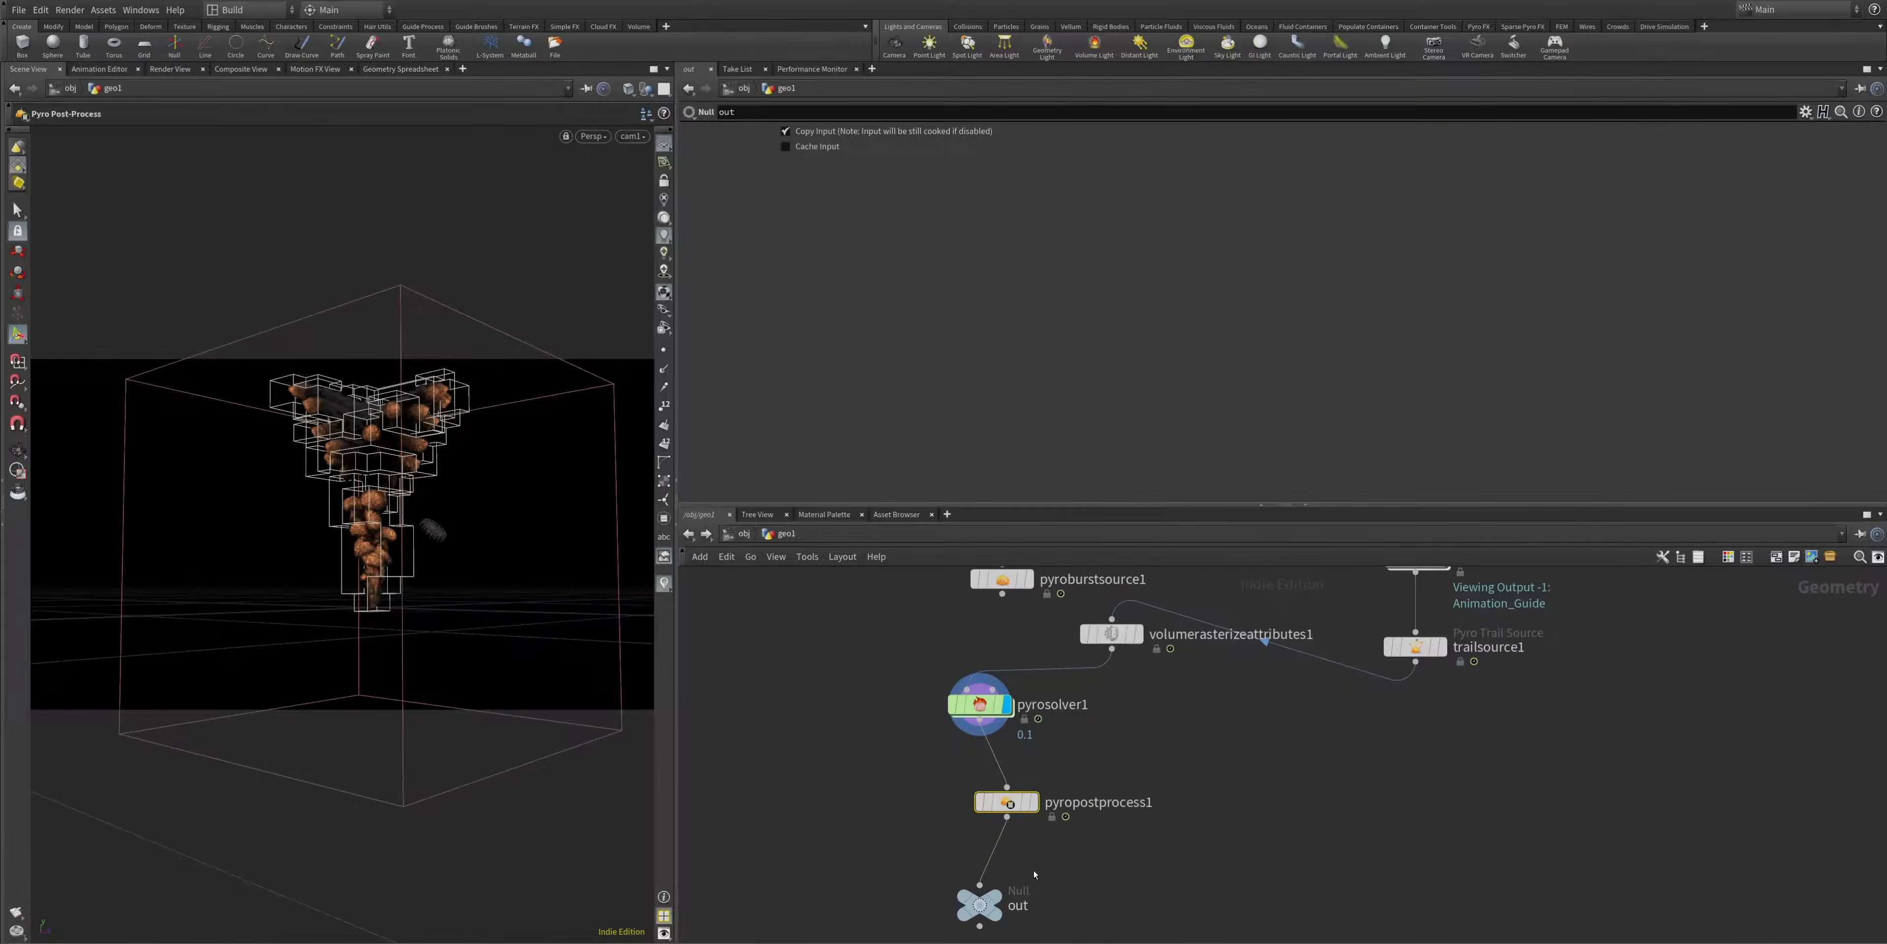
left_click(1033, 805)
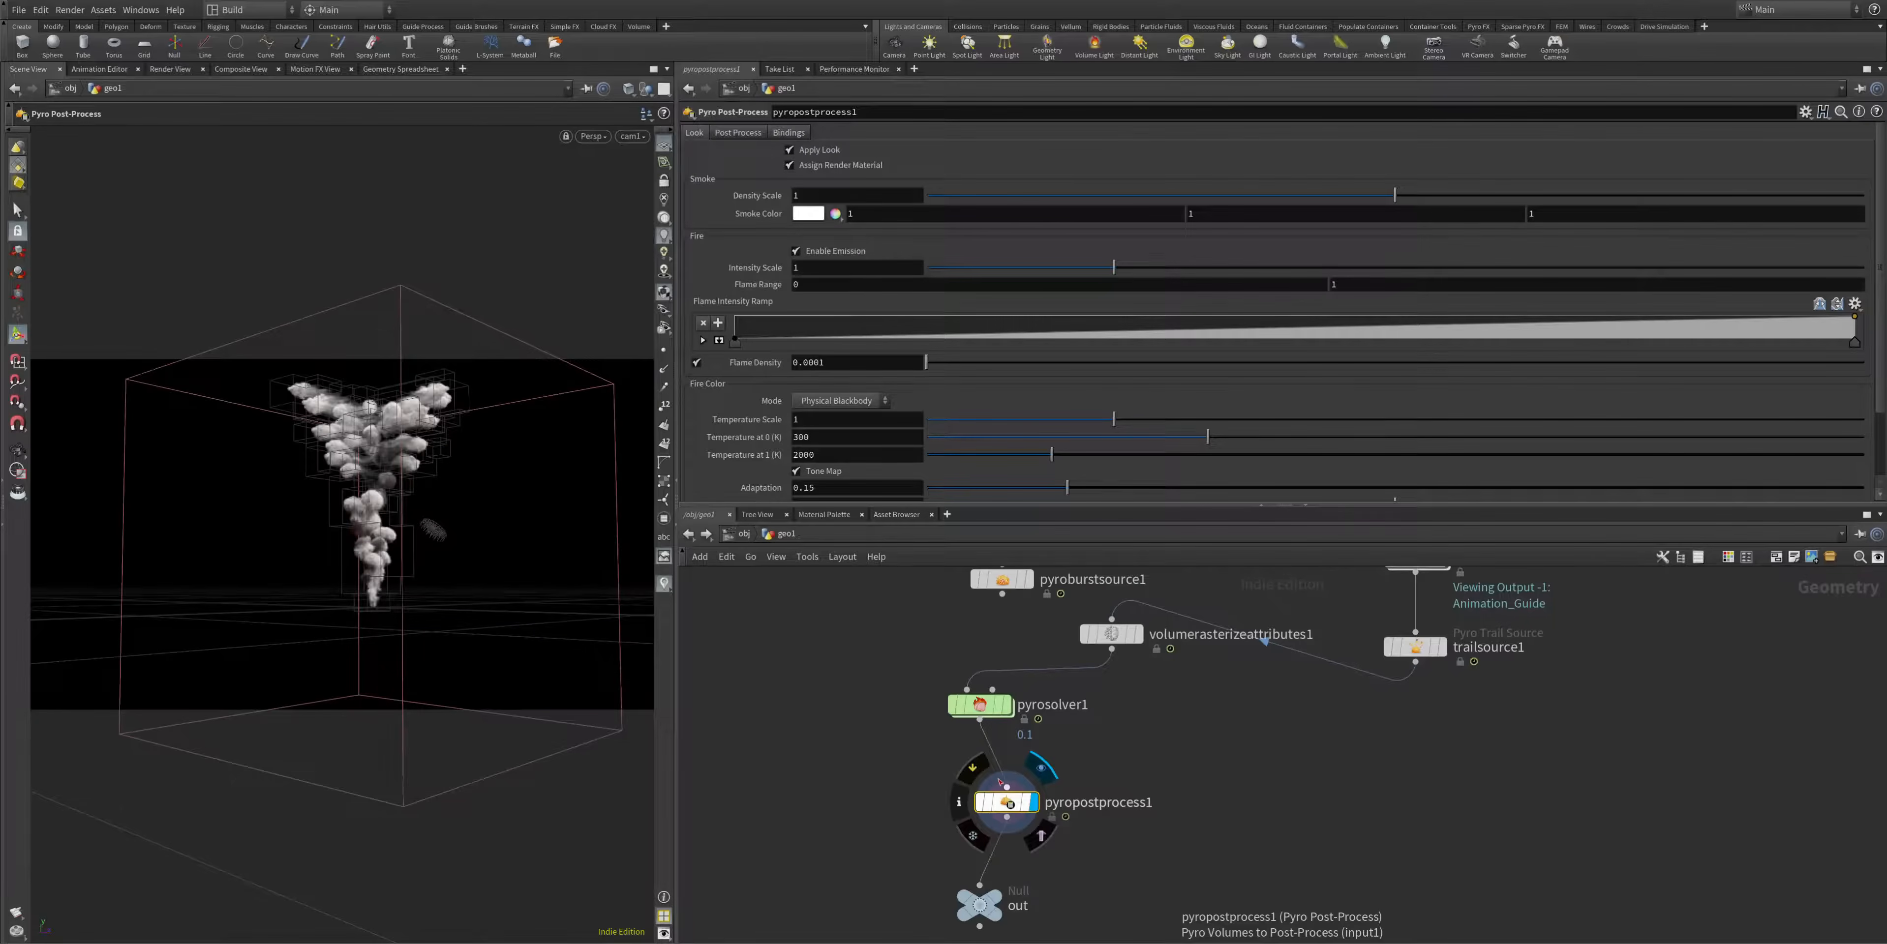
- Review the look and post-process settings of pyropostprocess1, and set the Smoke Color to the red swatch (0.3, 0.075, 0.075)
scroll(879, 458, "down", 3)
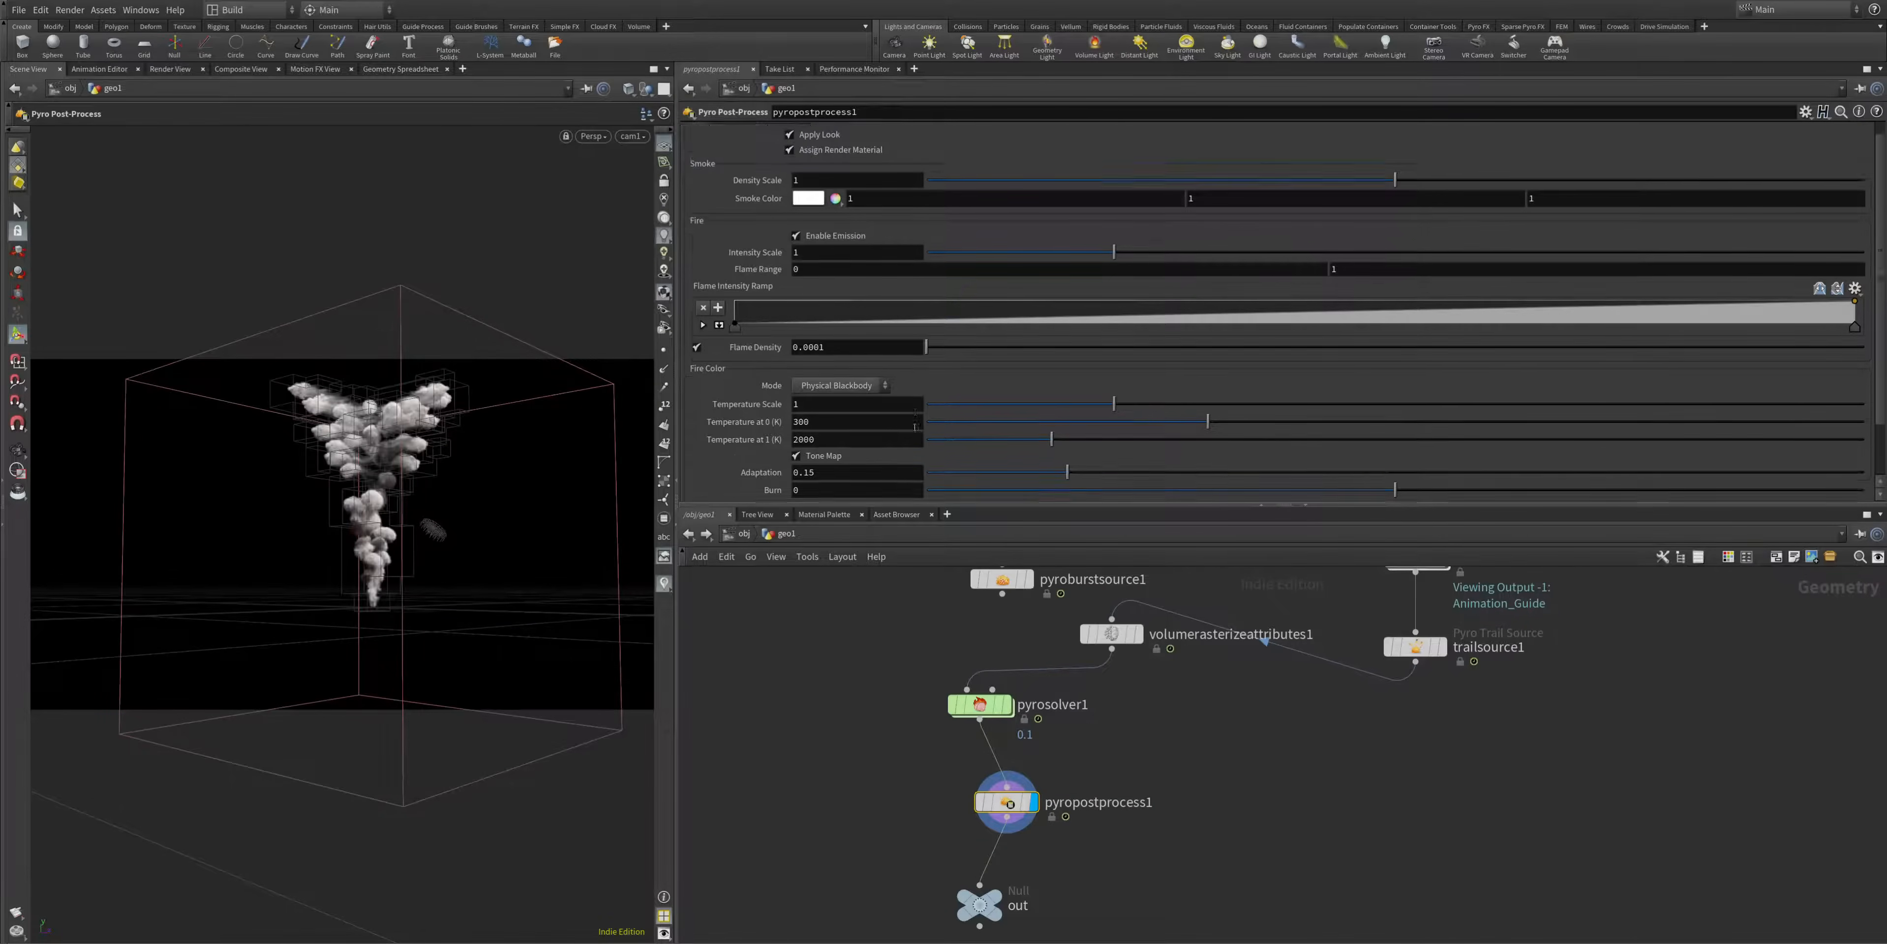
scroll(916, 419, "up", 3)
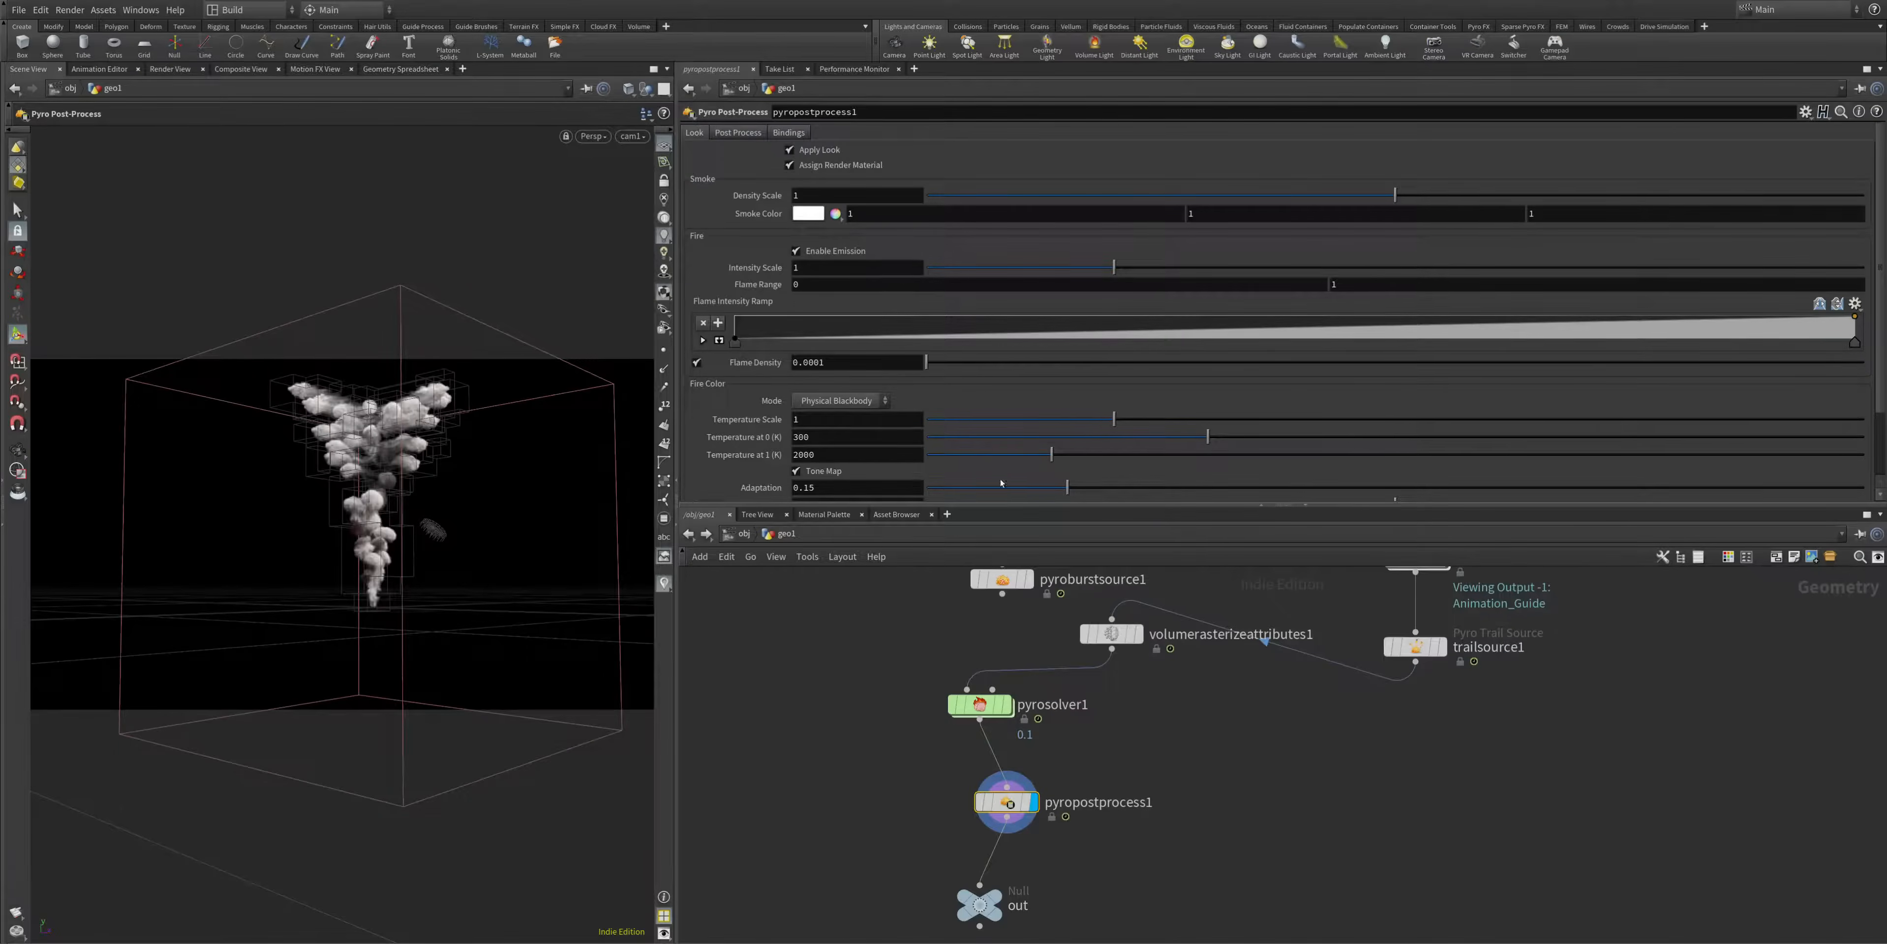
left_click(738, 132)
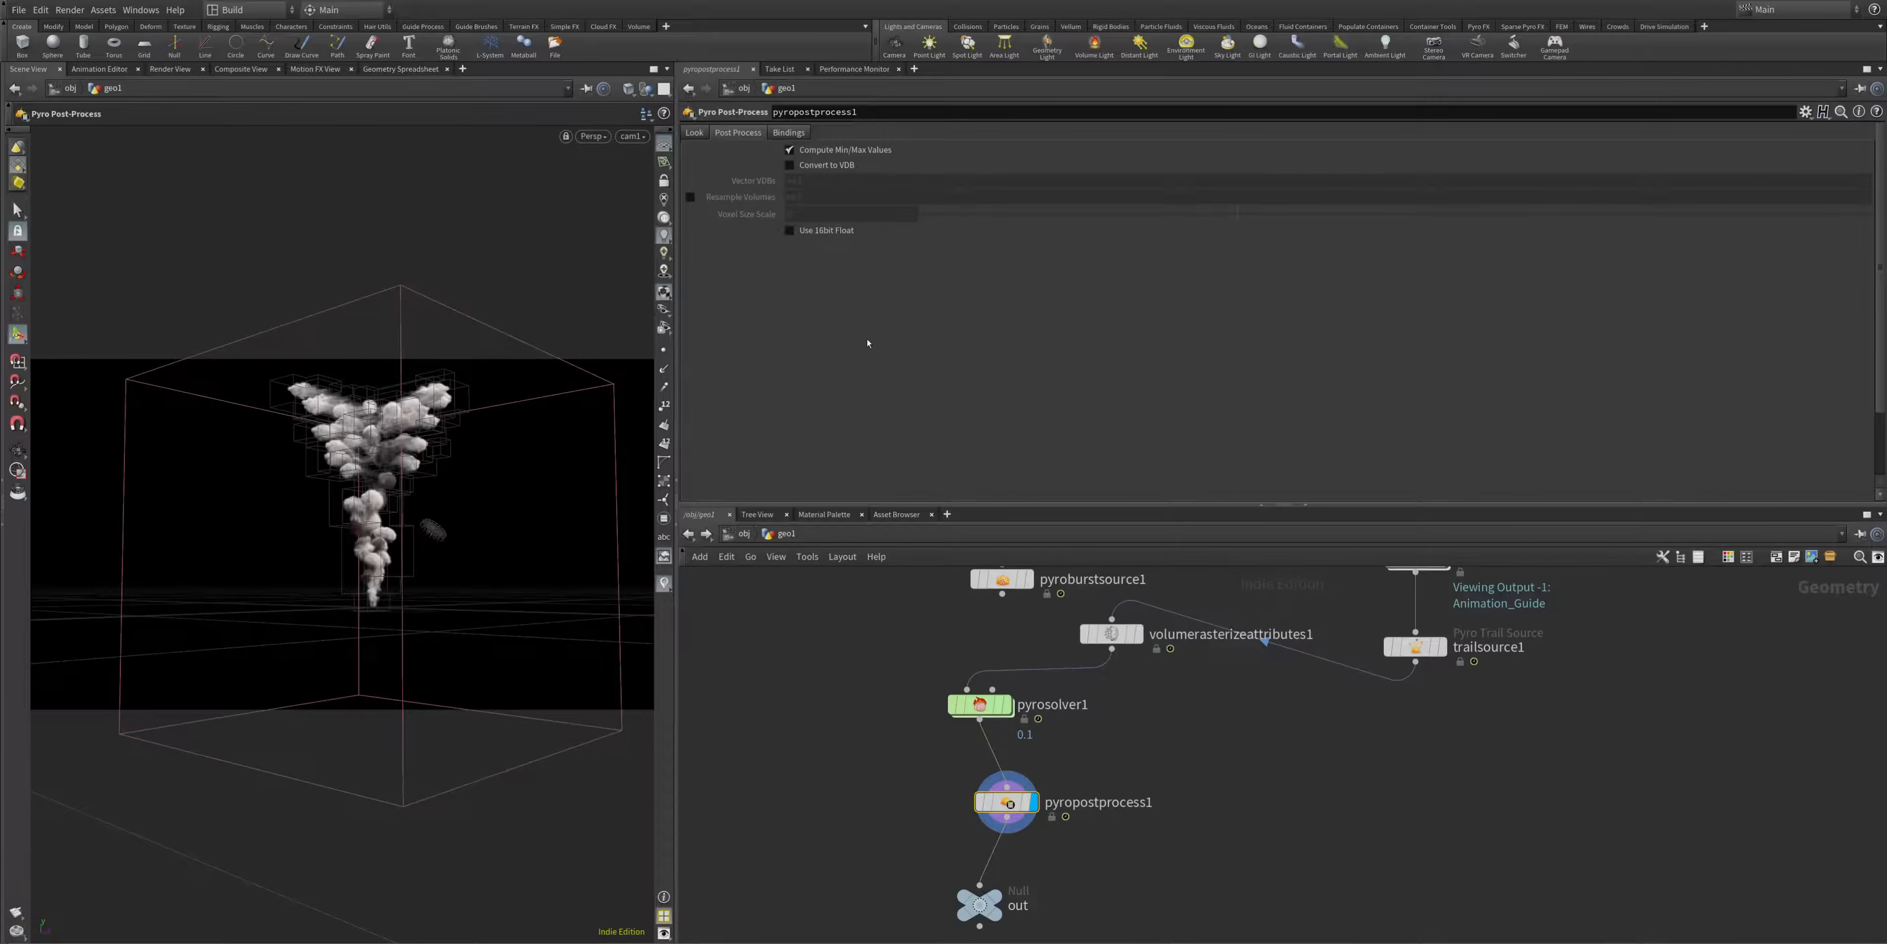
left_click(693, 132)
scroll(959, 366, "down", 5)
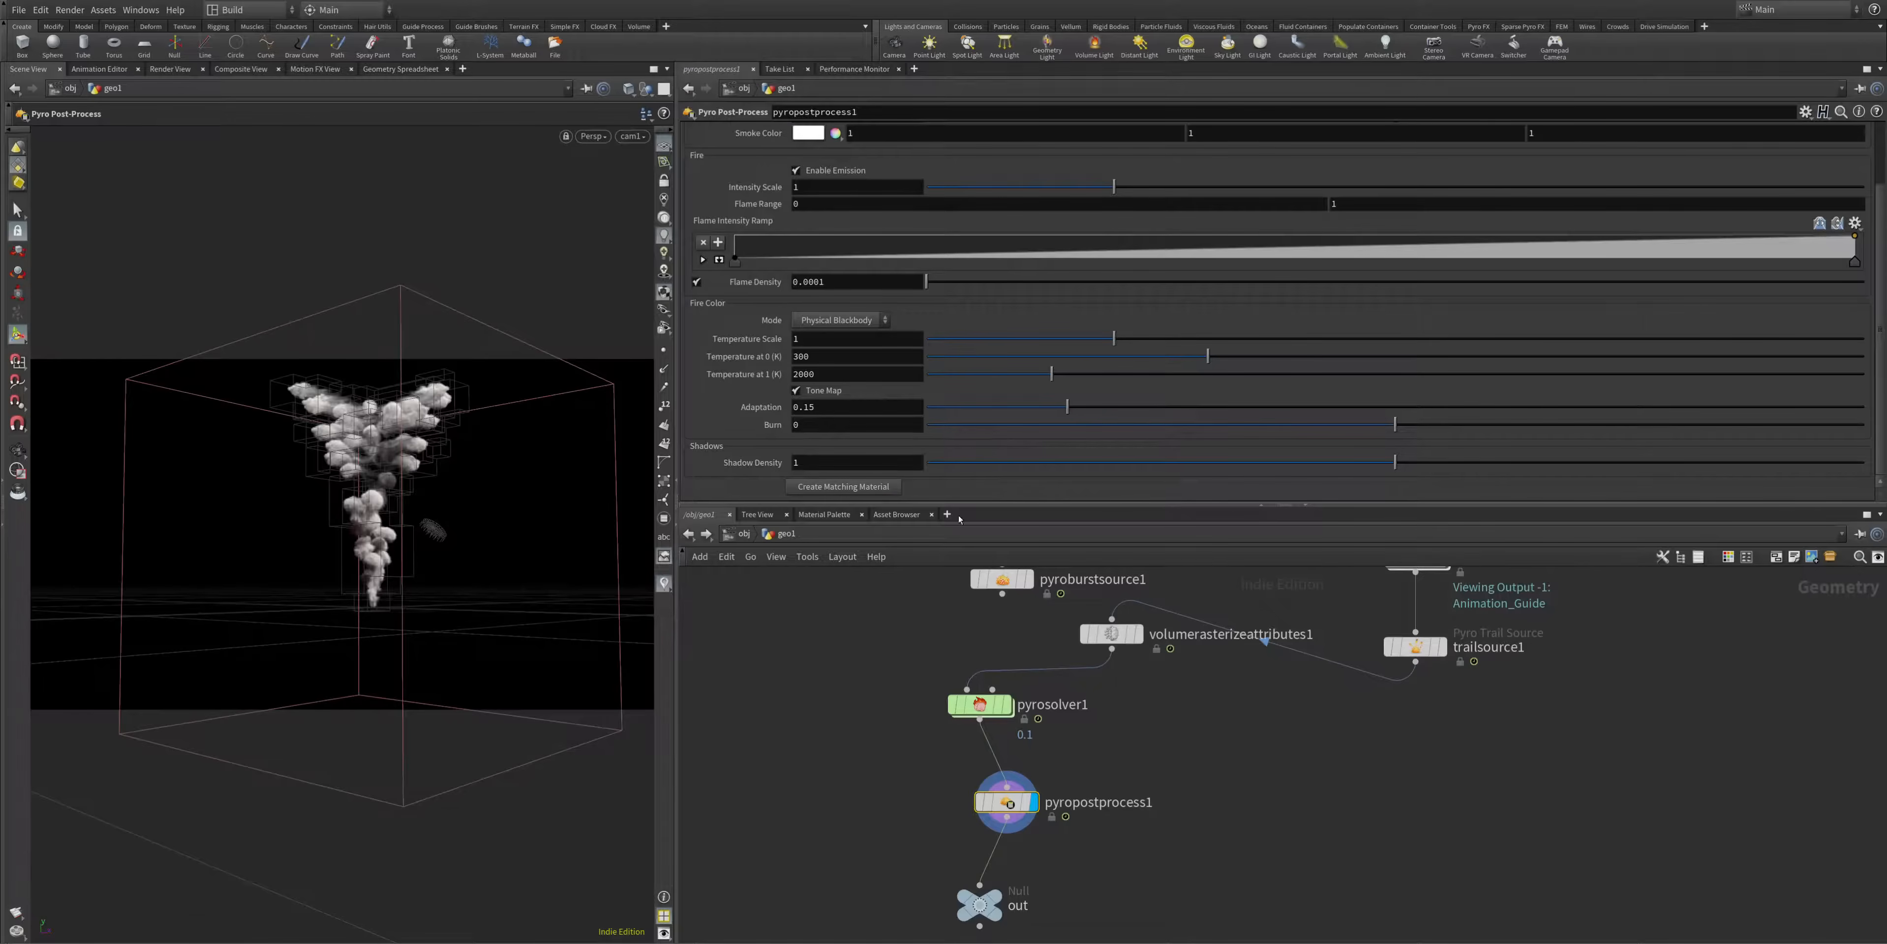
scroll(873, 378, "up", 3)
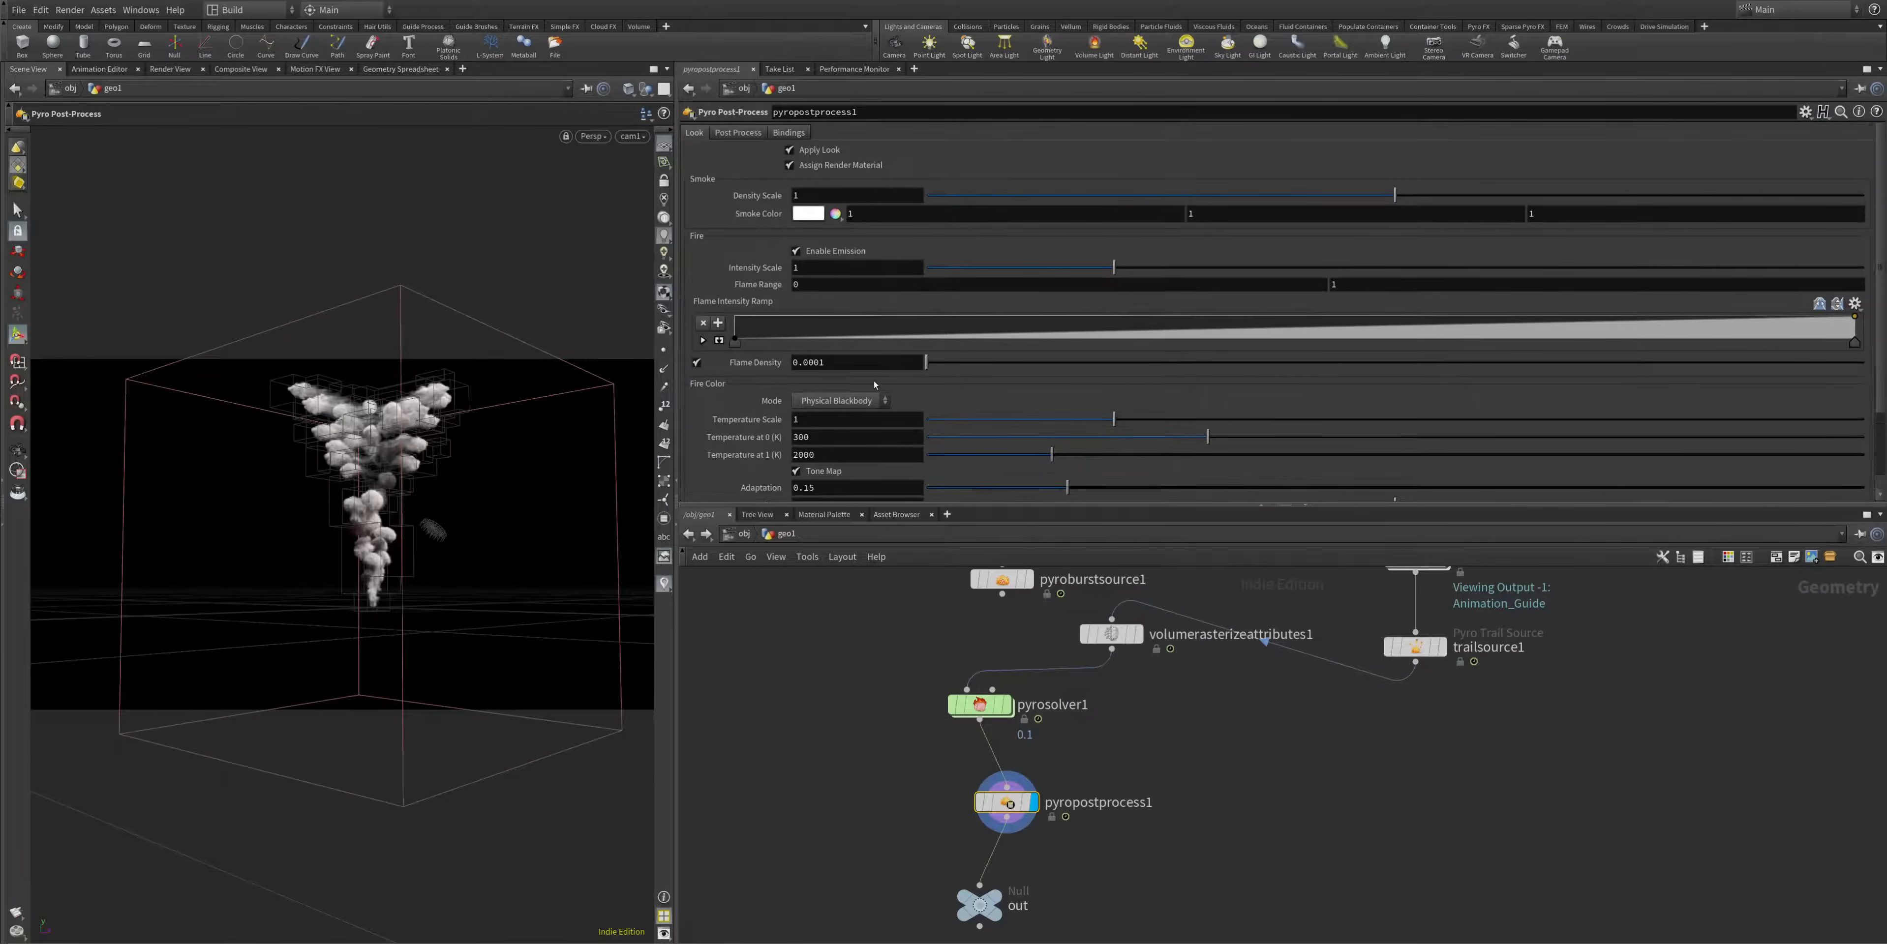
left_click(808, 213)
left_click(764, 158)
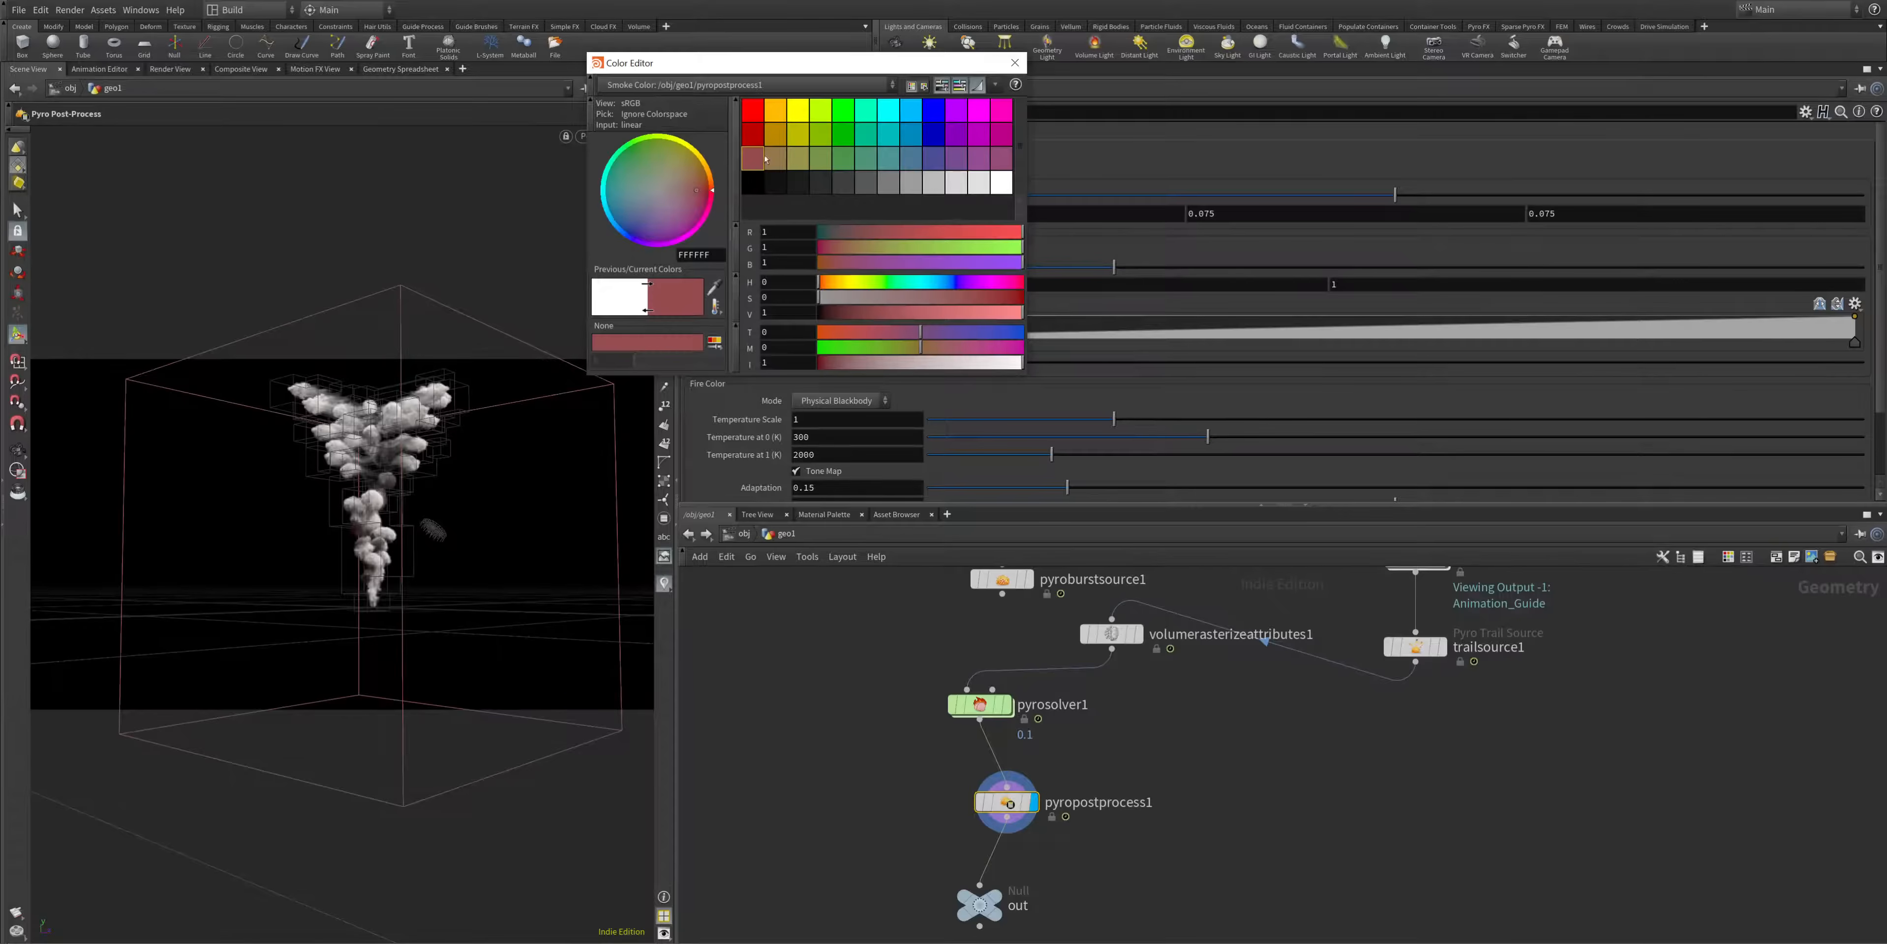
left_click(1014, 63)
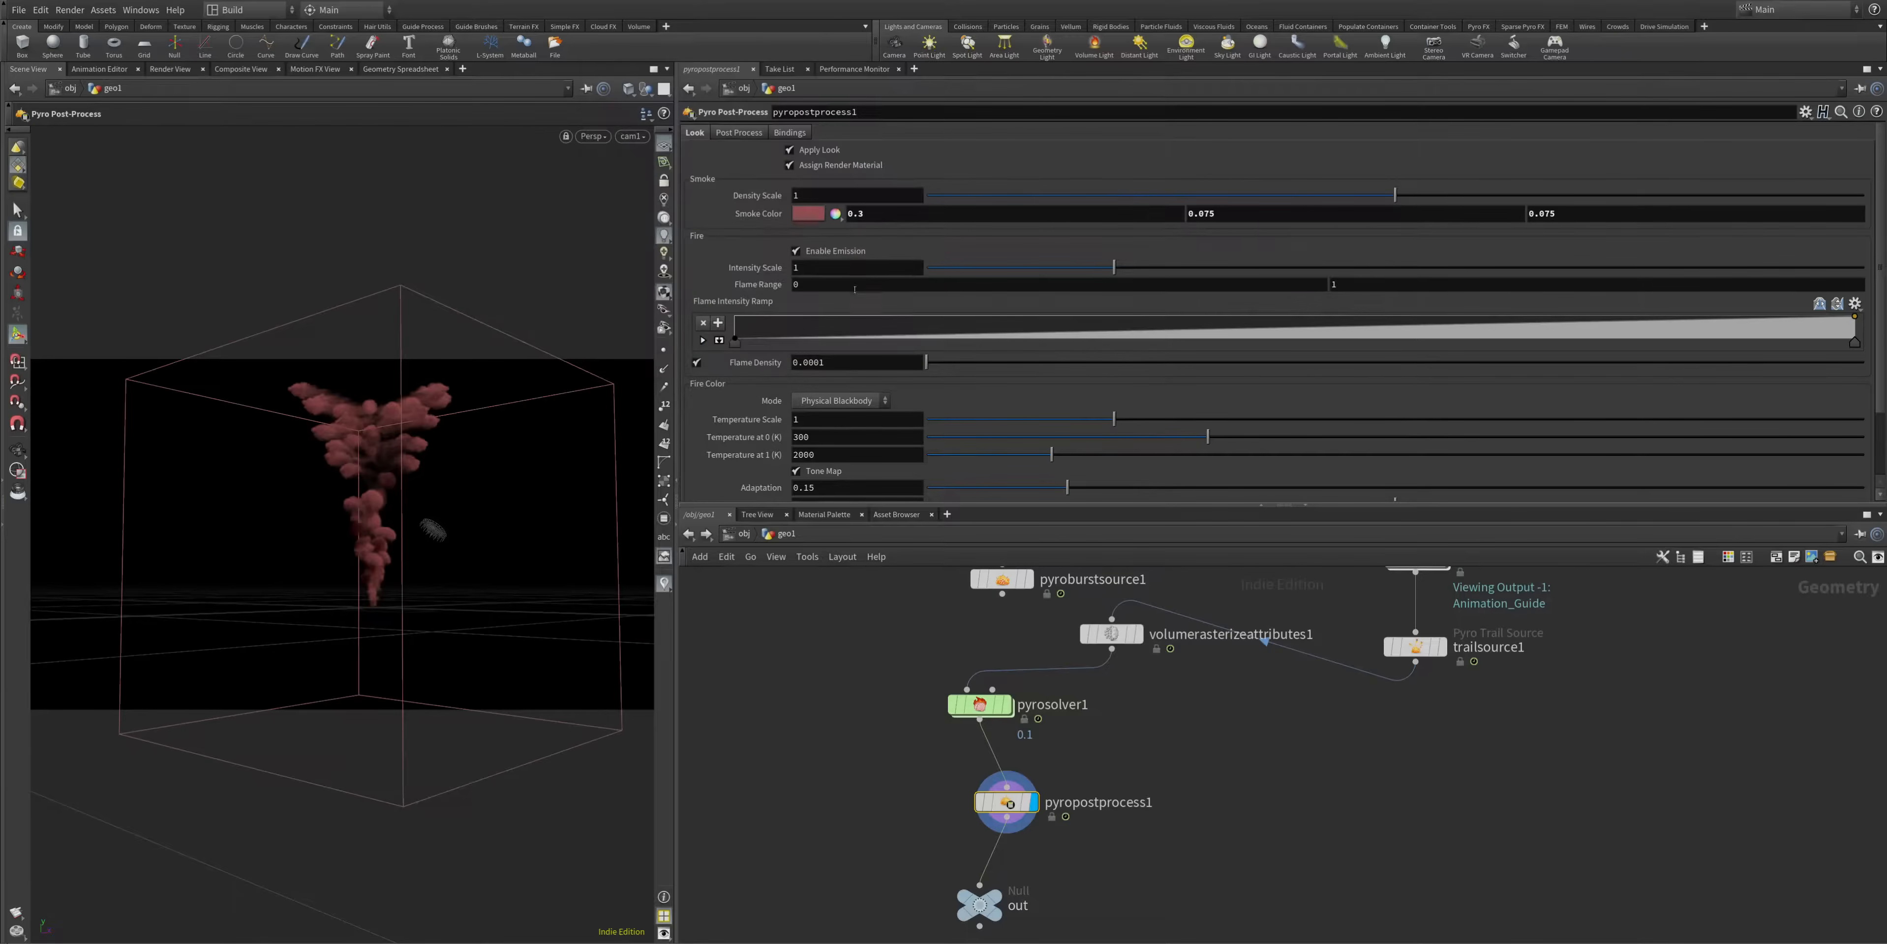
- Keep the fire color mode at Physical Blackbody, create the matching material, and place the material node off to one side of the out null
scroll(848, 344, "down", 2)
scroll(846, 388, "up", 2)
left_click(842, 402)
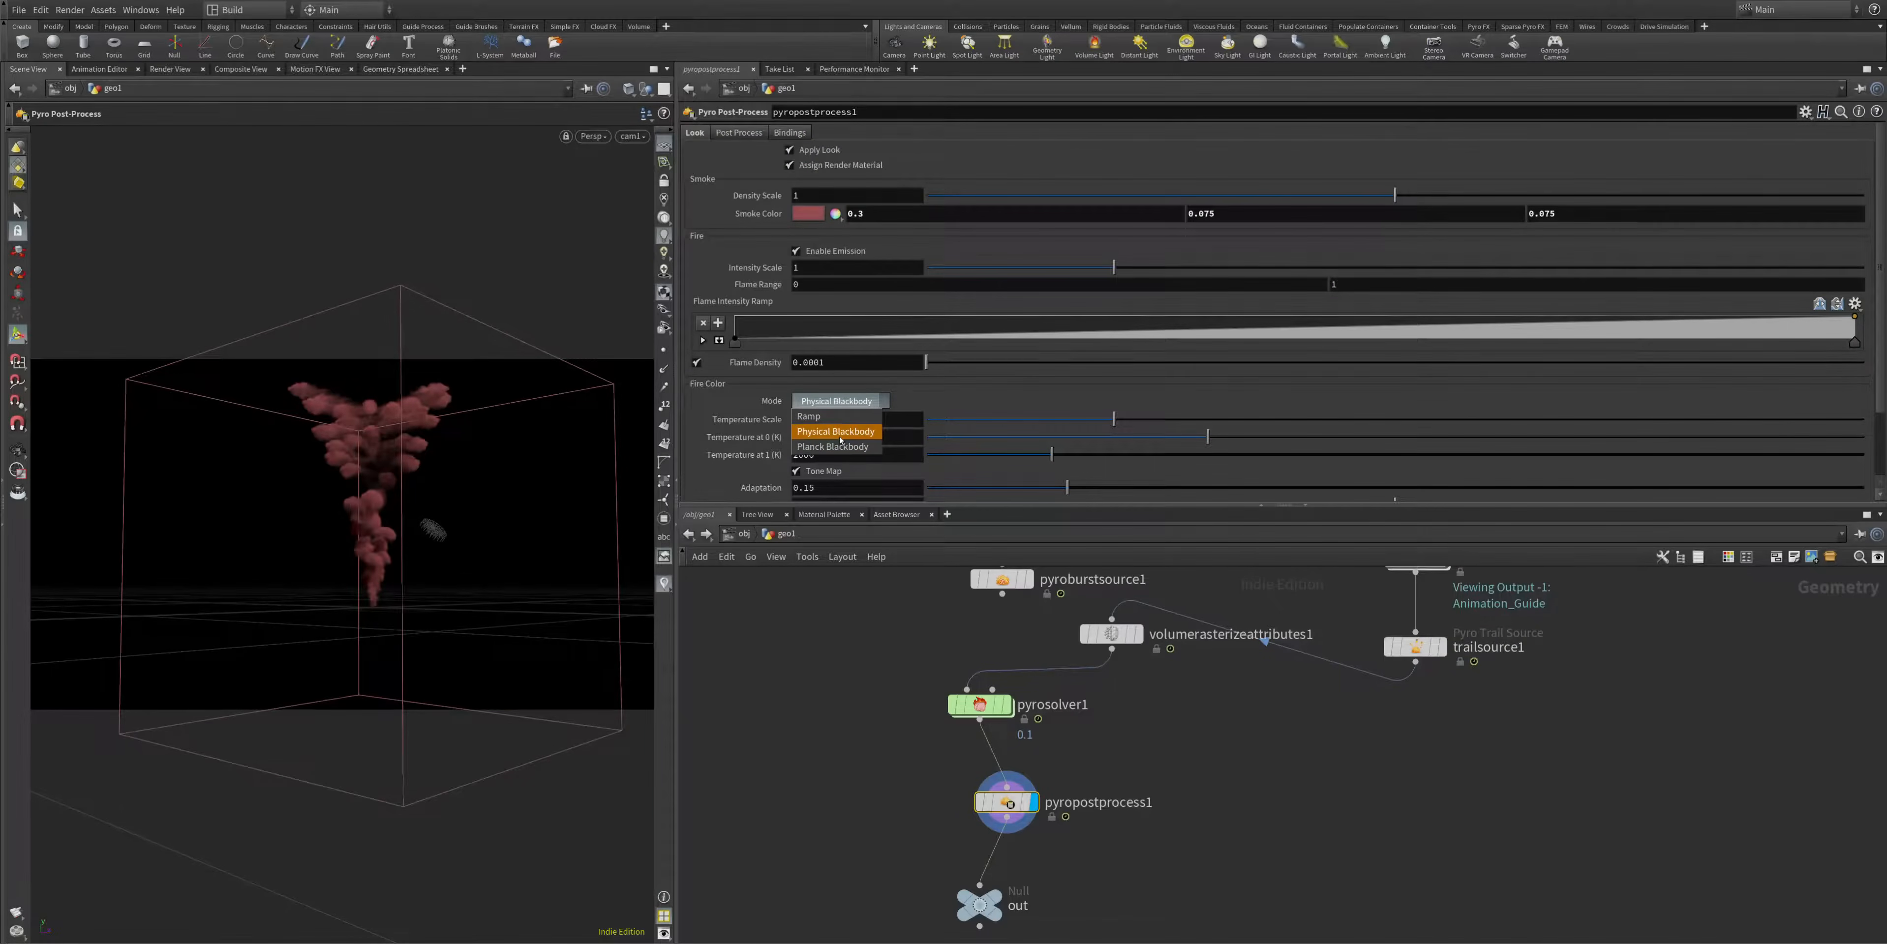
left_click(840, 433)
scroll(842, 454, "down", 2)
scroll(860, 491, "up", 2)
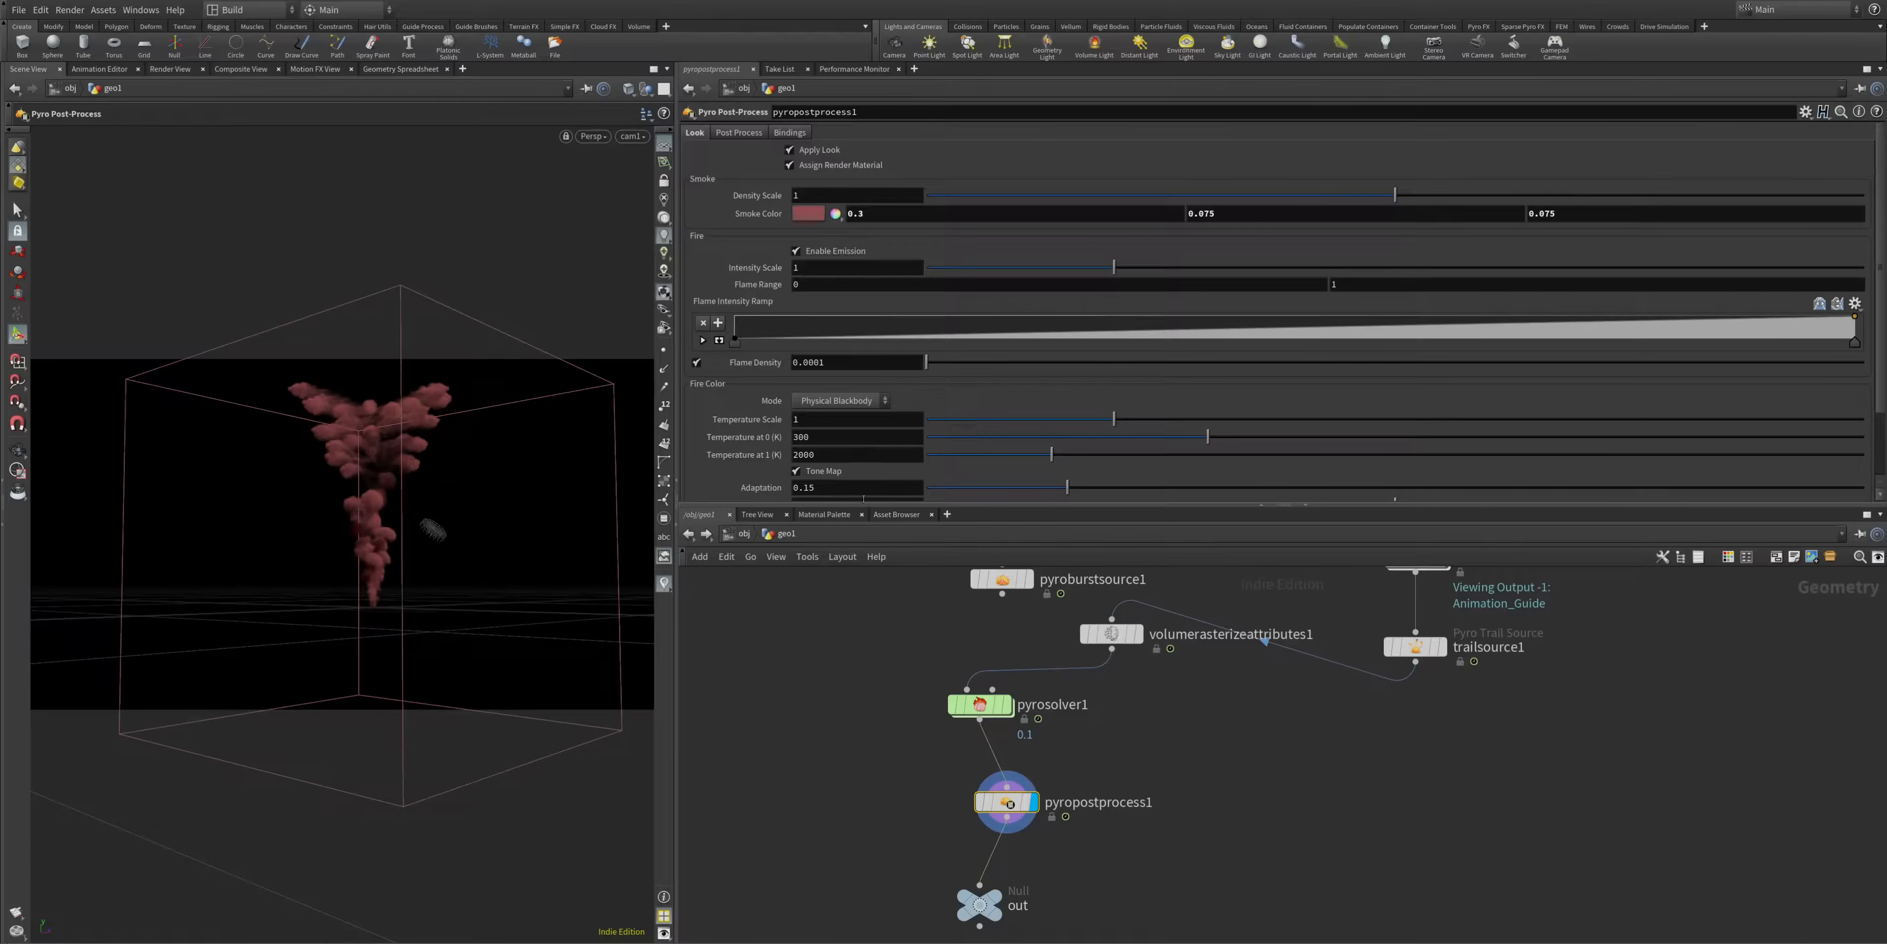
scroll(856, 469, "down", 3)
left_click(849, 489)
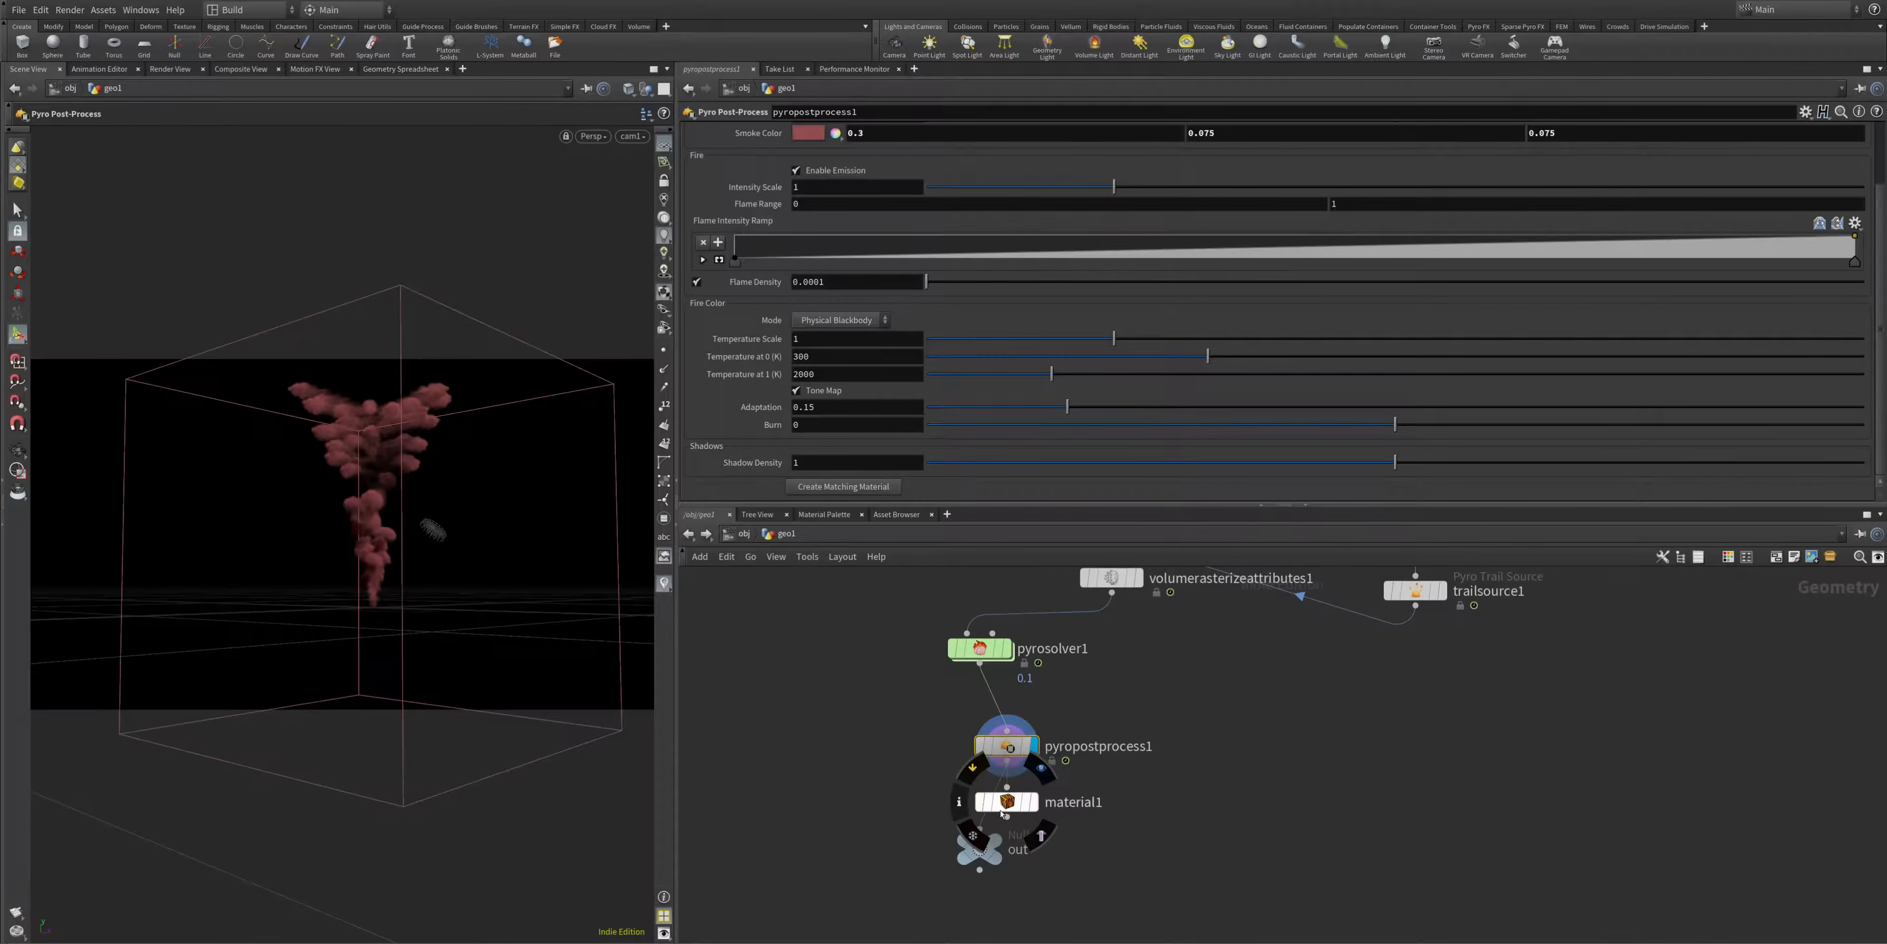
left_click_drag(973, 806, 1112, 819)
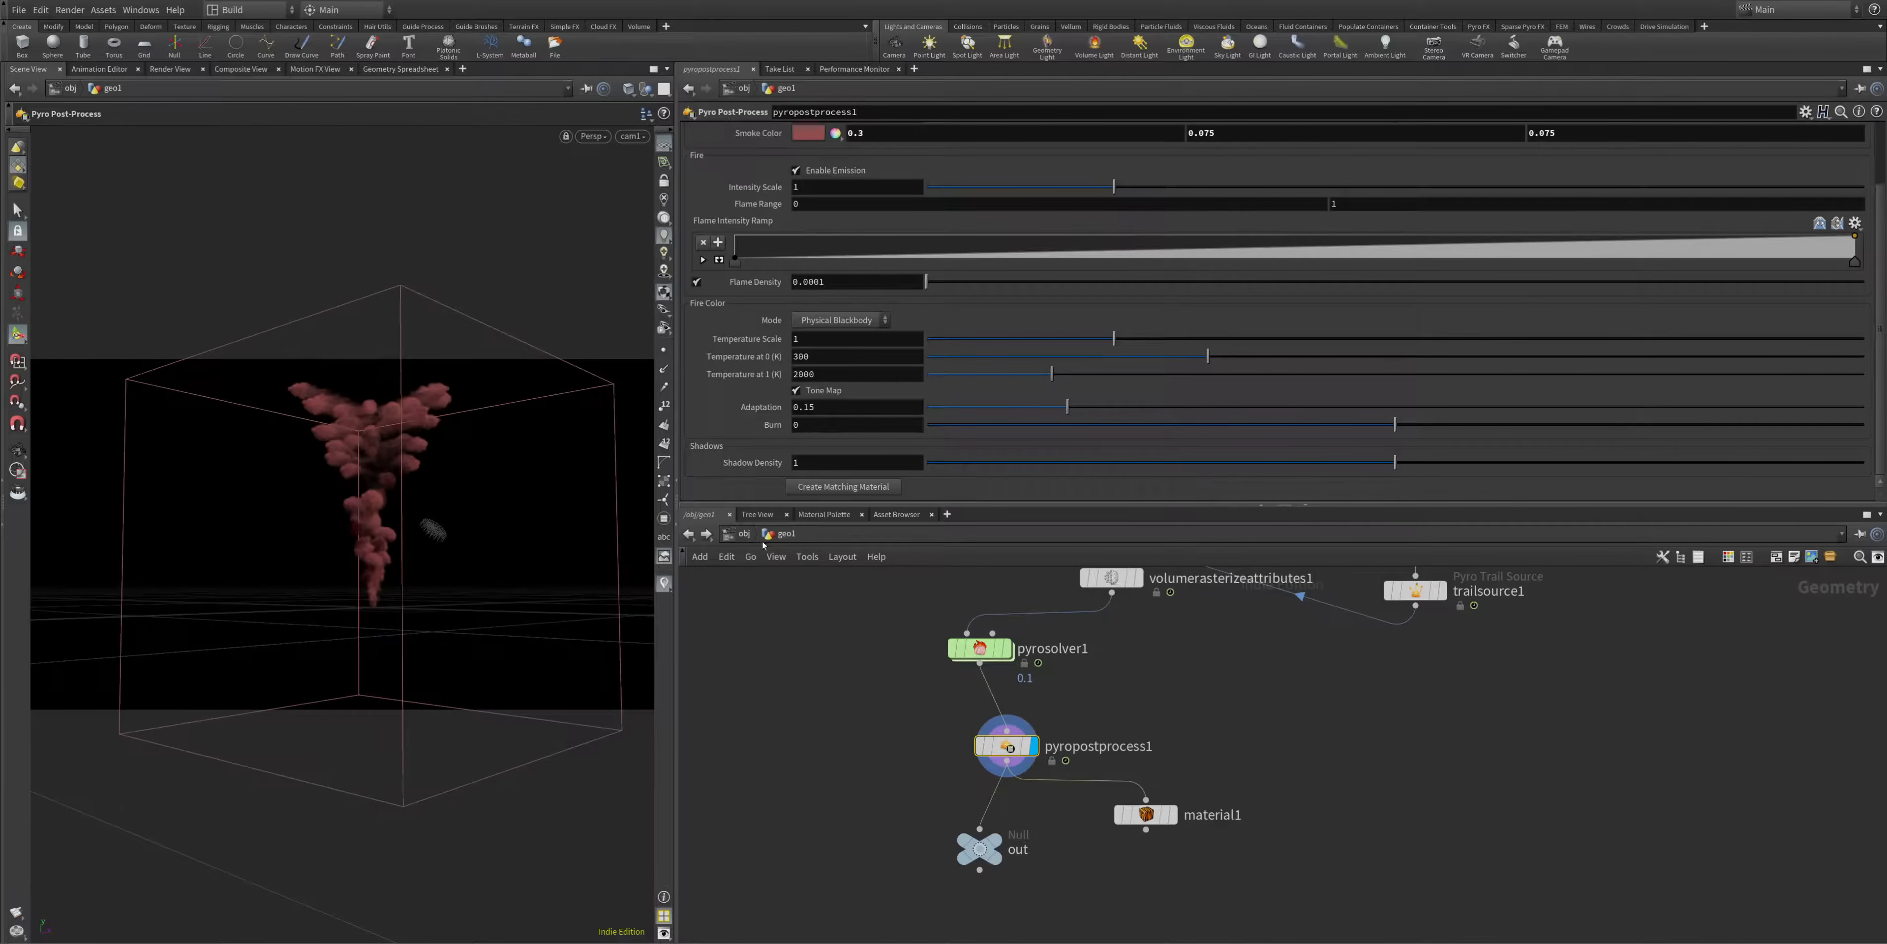
- Open the mat network and move the pyroshader1 node aside
left_click(754, 533)
left_click(754, 534)
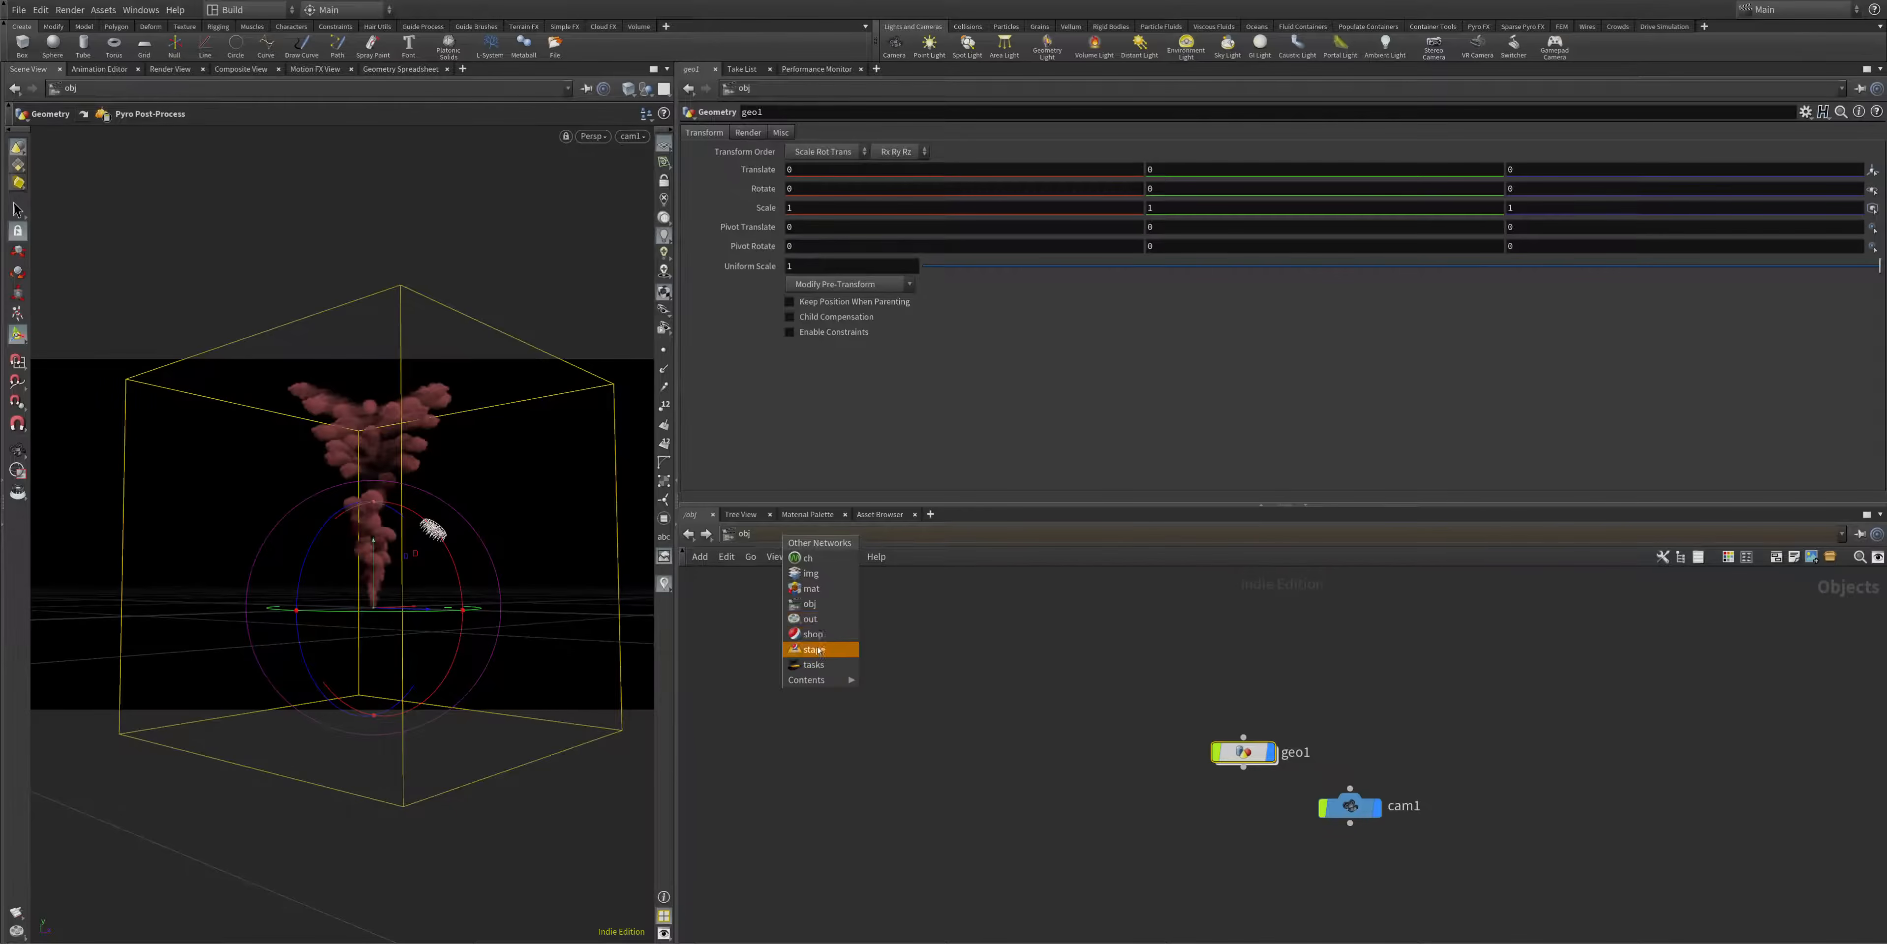
left_click(809, 589)
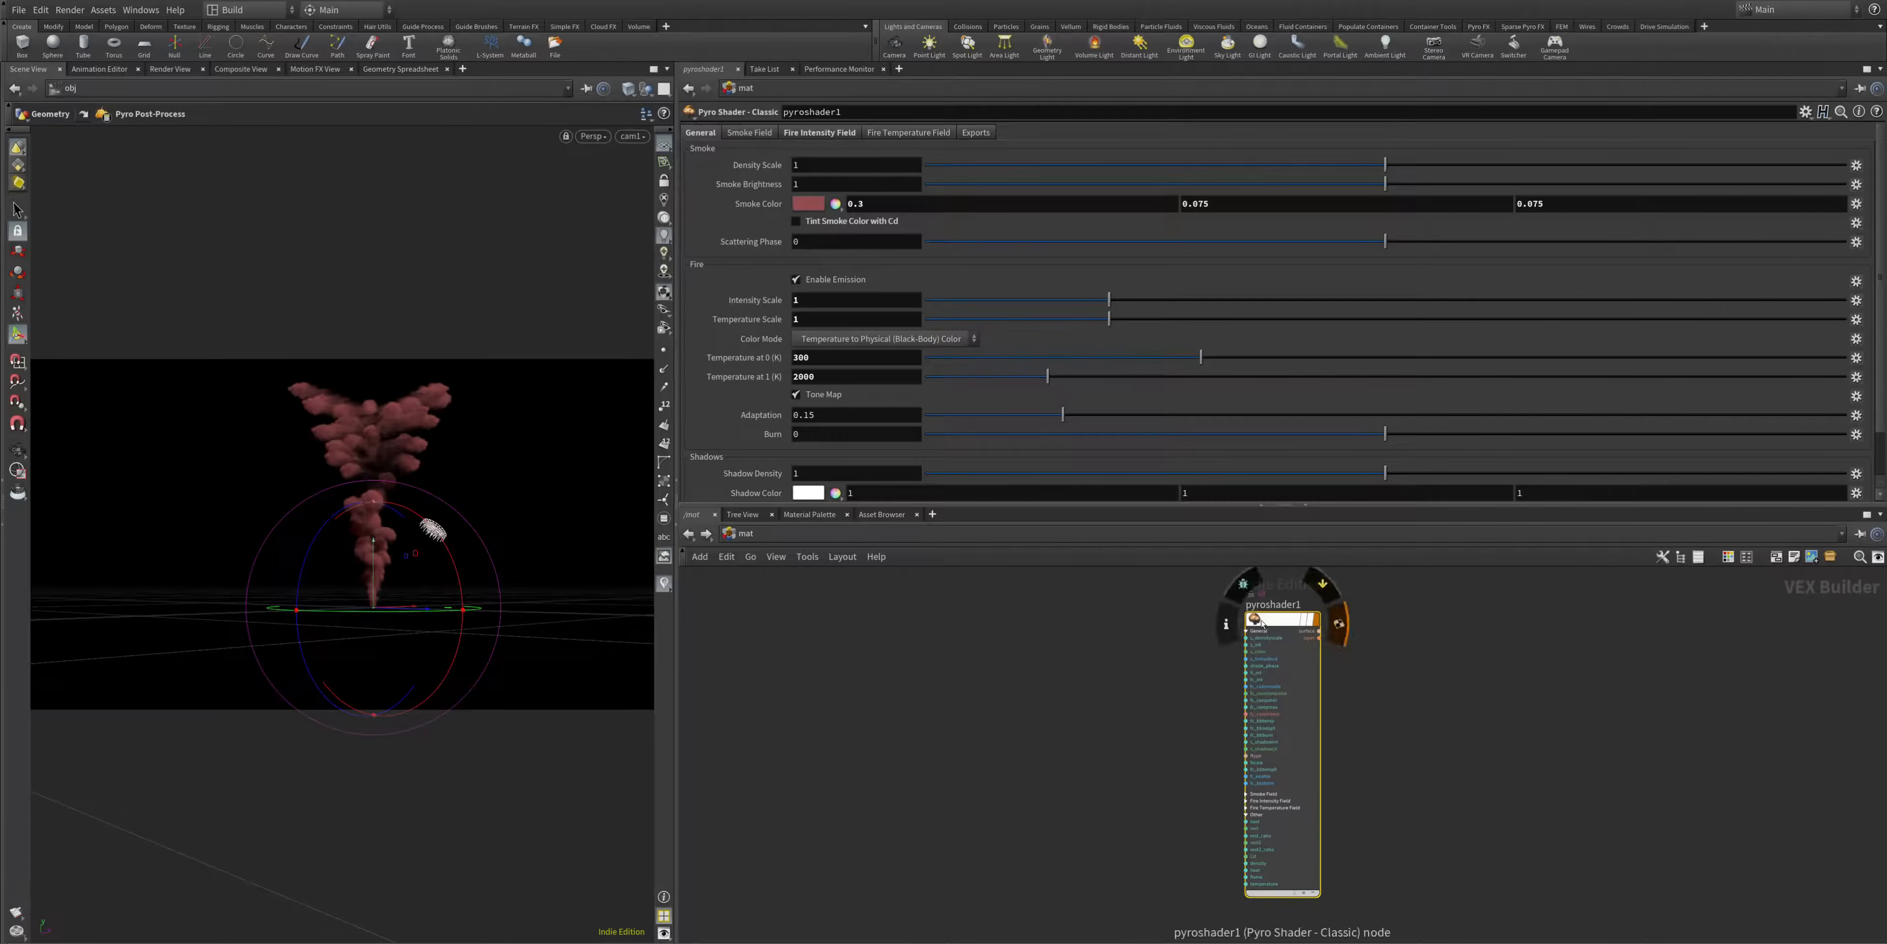
left_click_drag(1260, 622, 963, 621)
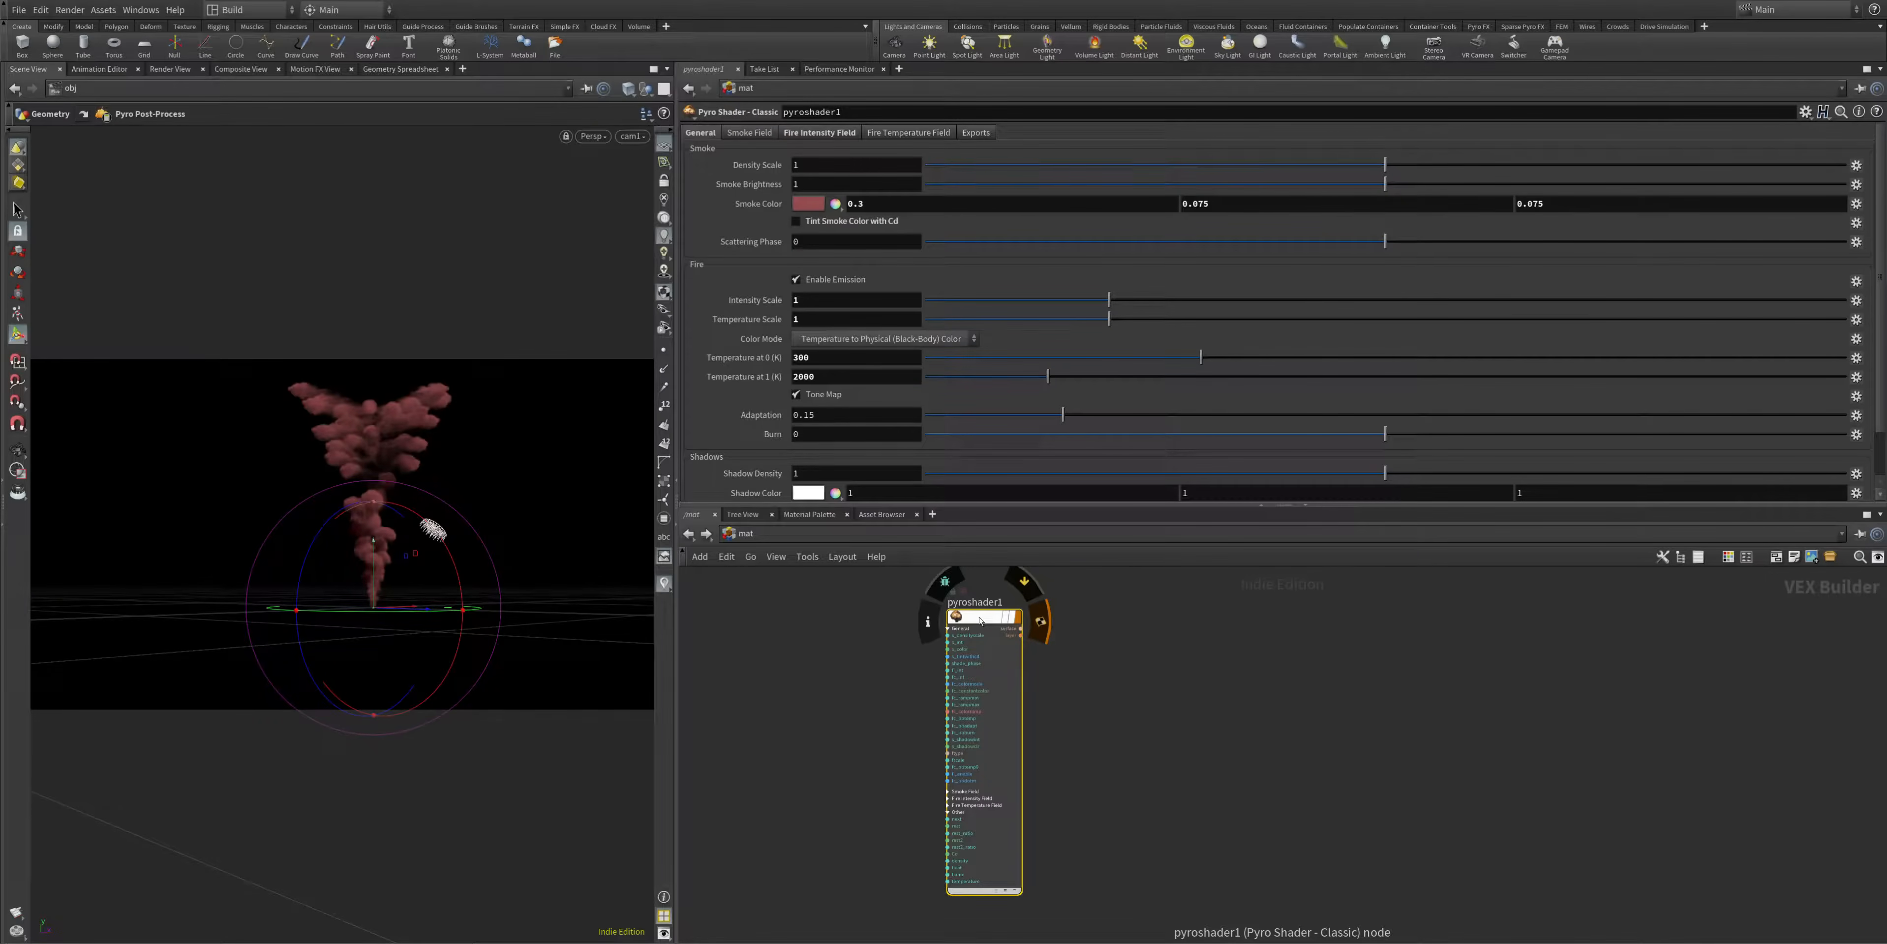
- Switch to the stage network and add a SOP Import node
left_click(746, 537)
left_click(780, 650)
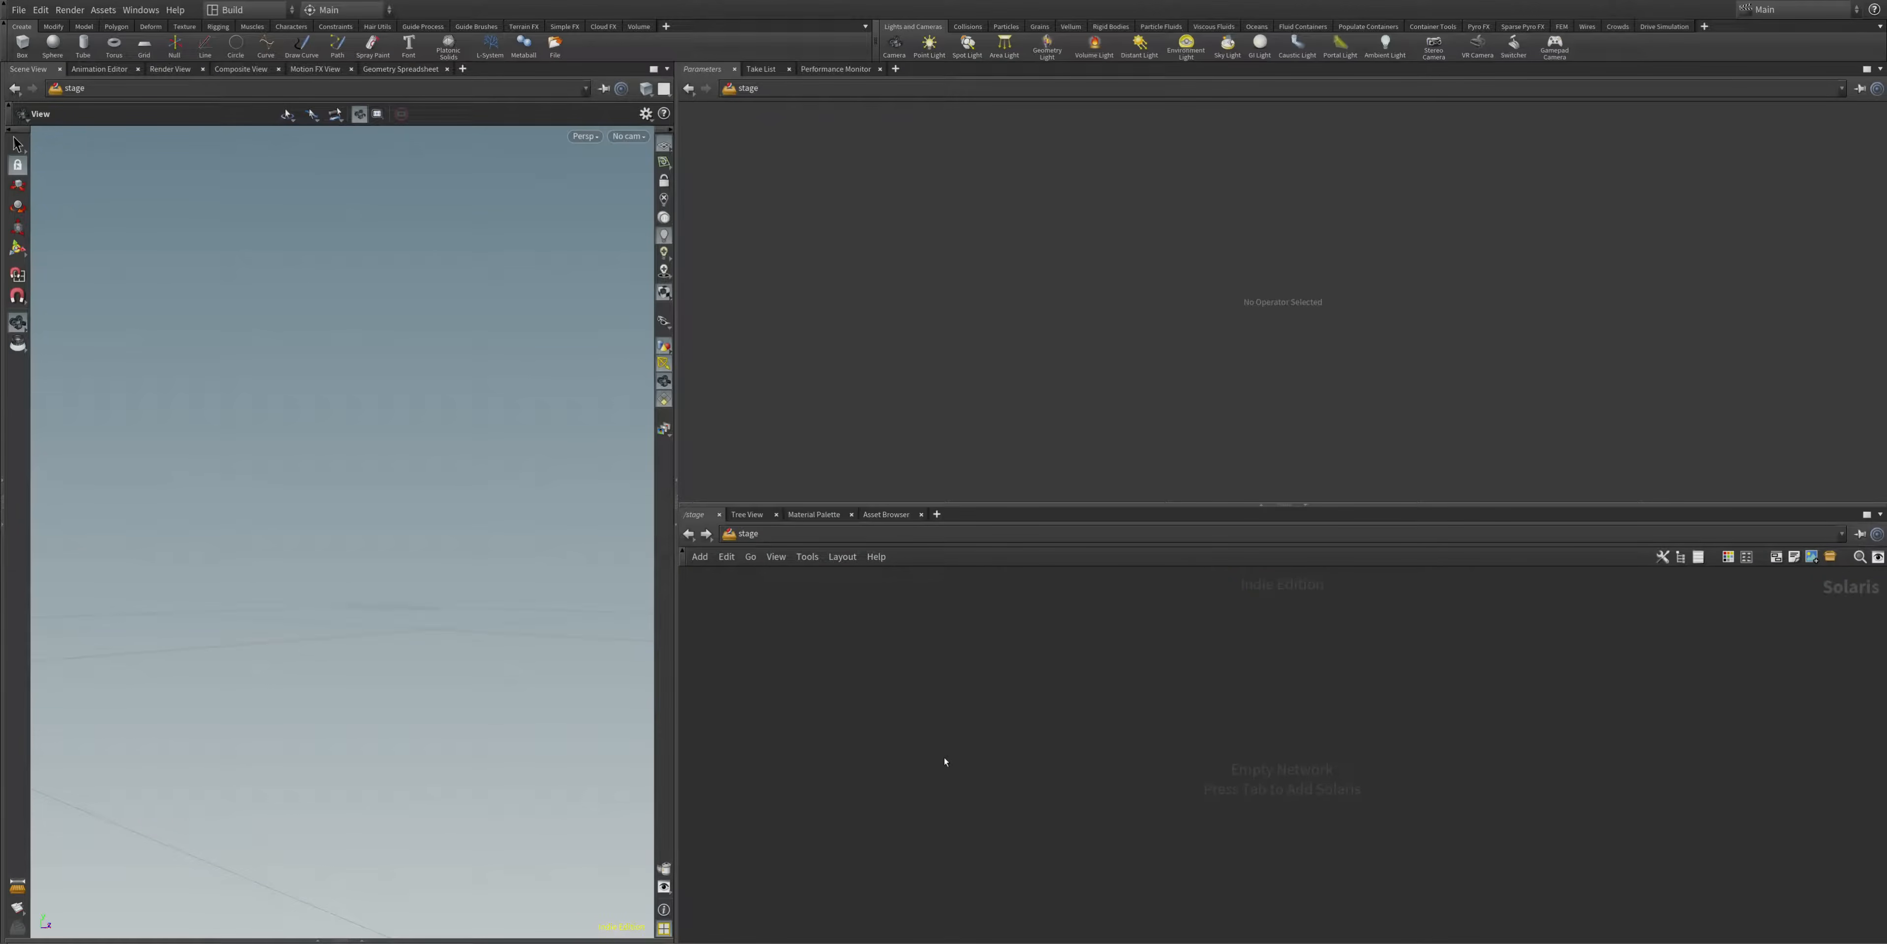
key("Tab")
type("ou")
key("BackSpace")
key("BackSpace")
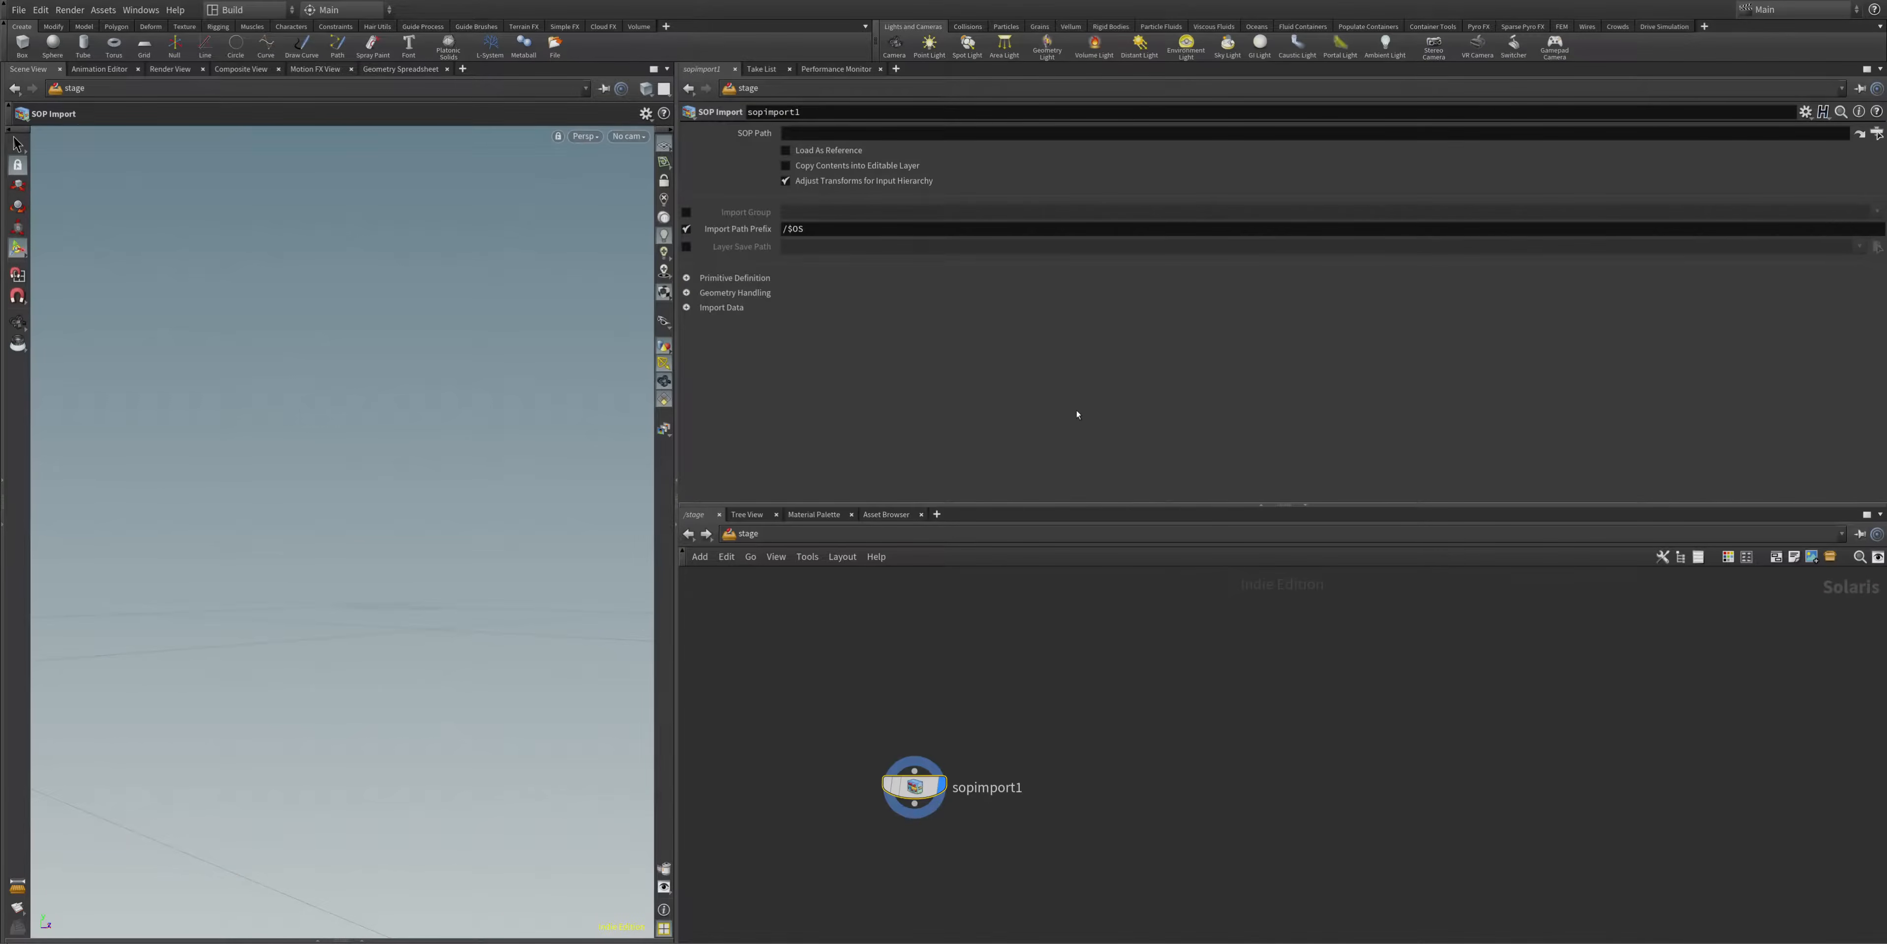
- Set the SOP Path of sopimport1 to /obj/geo1/out
left_click(1876, 134)
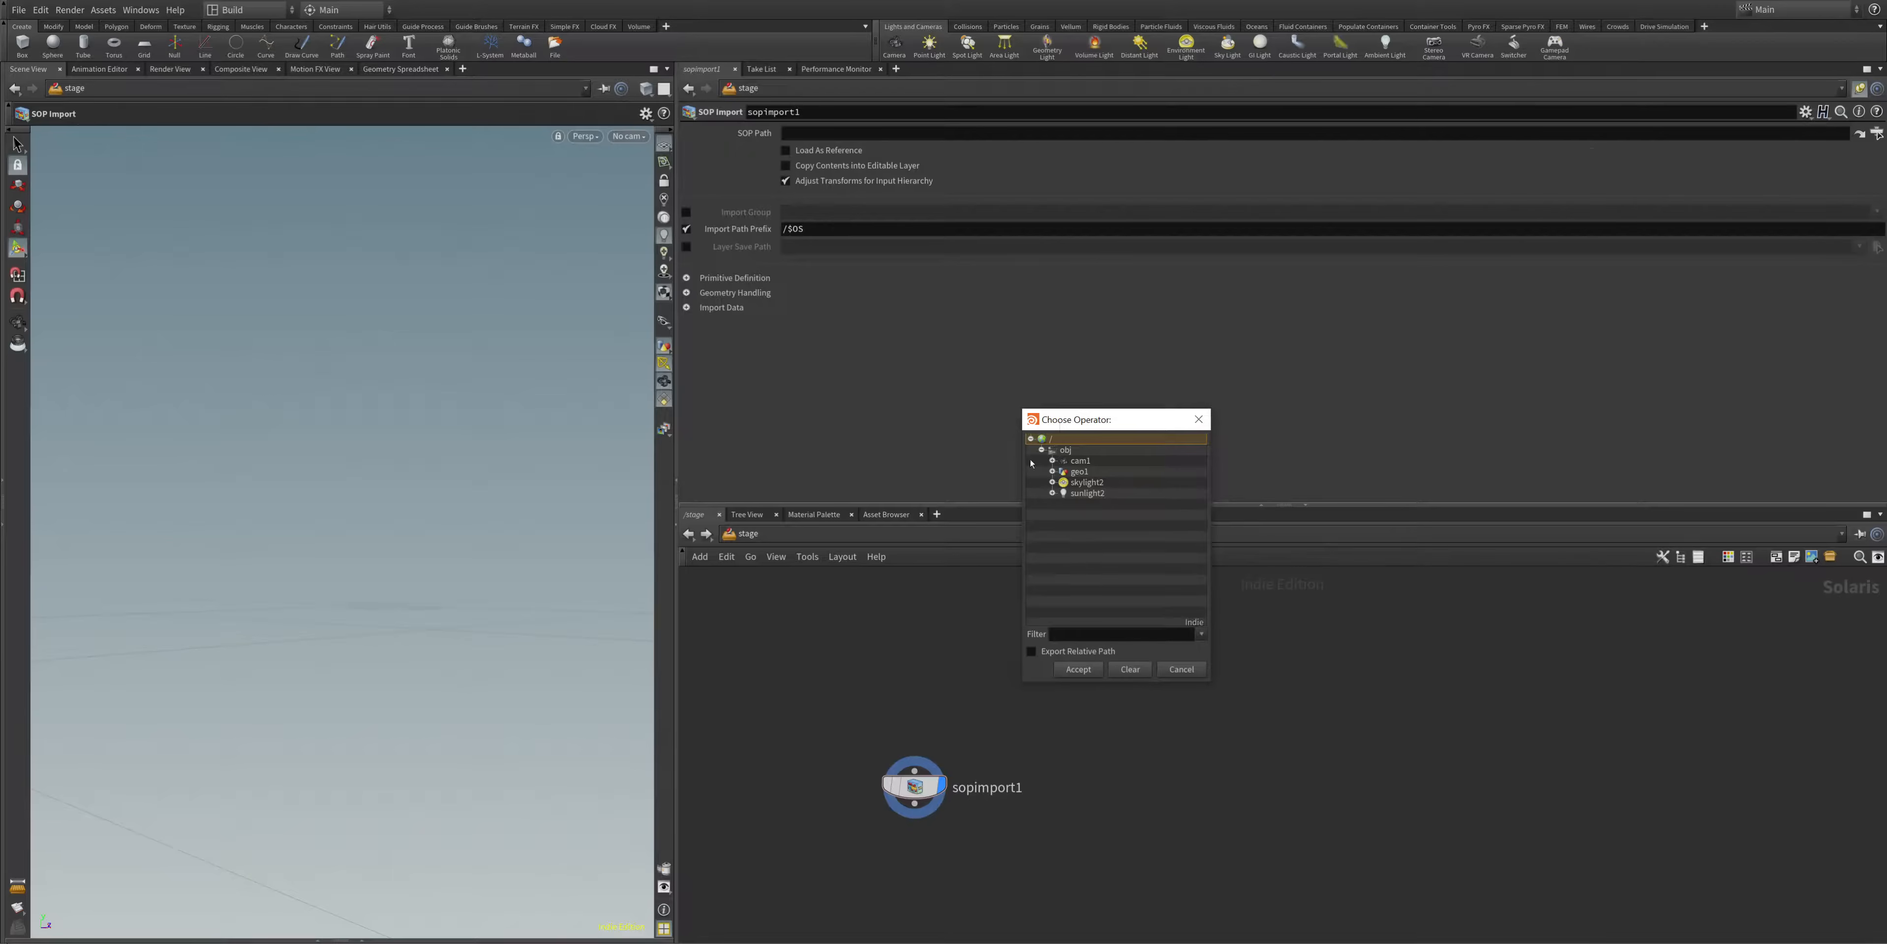
left_click(1053, 473)
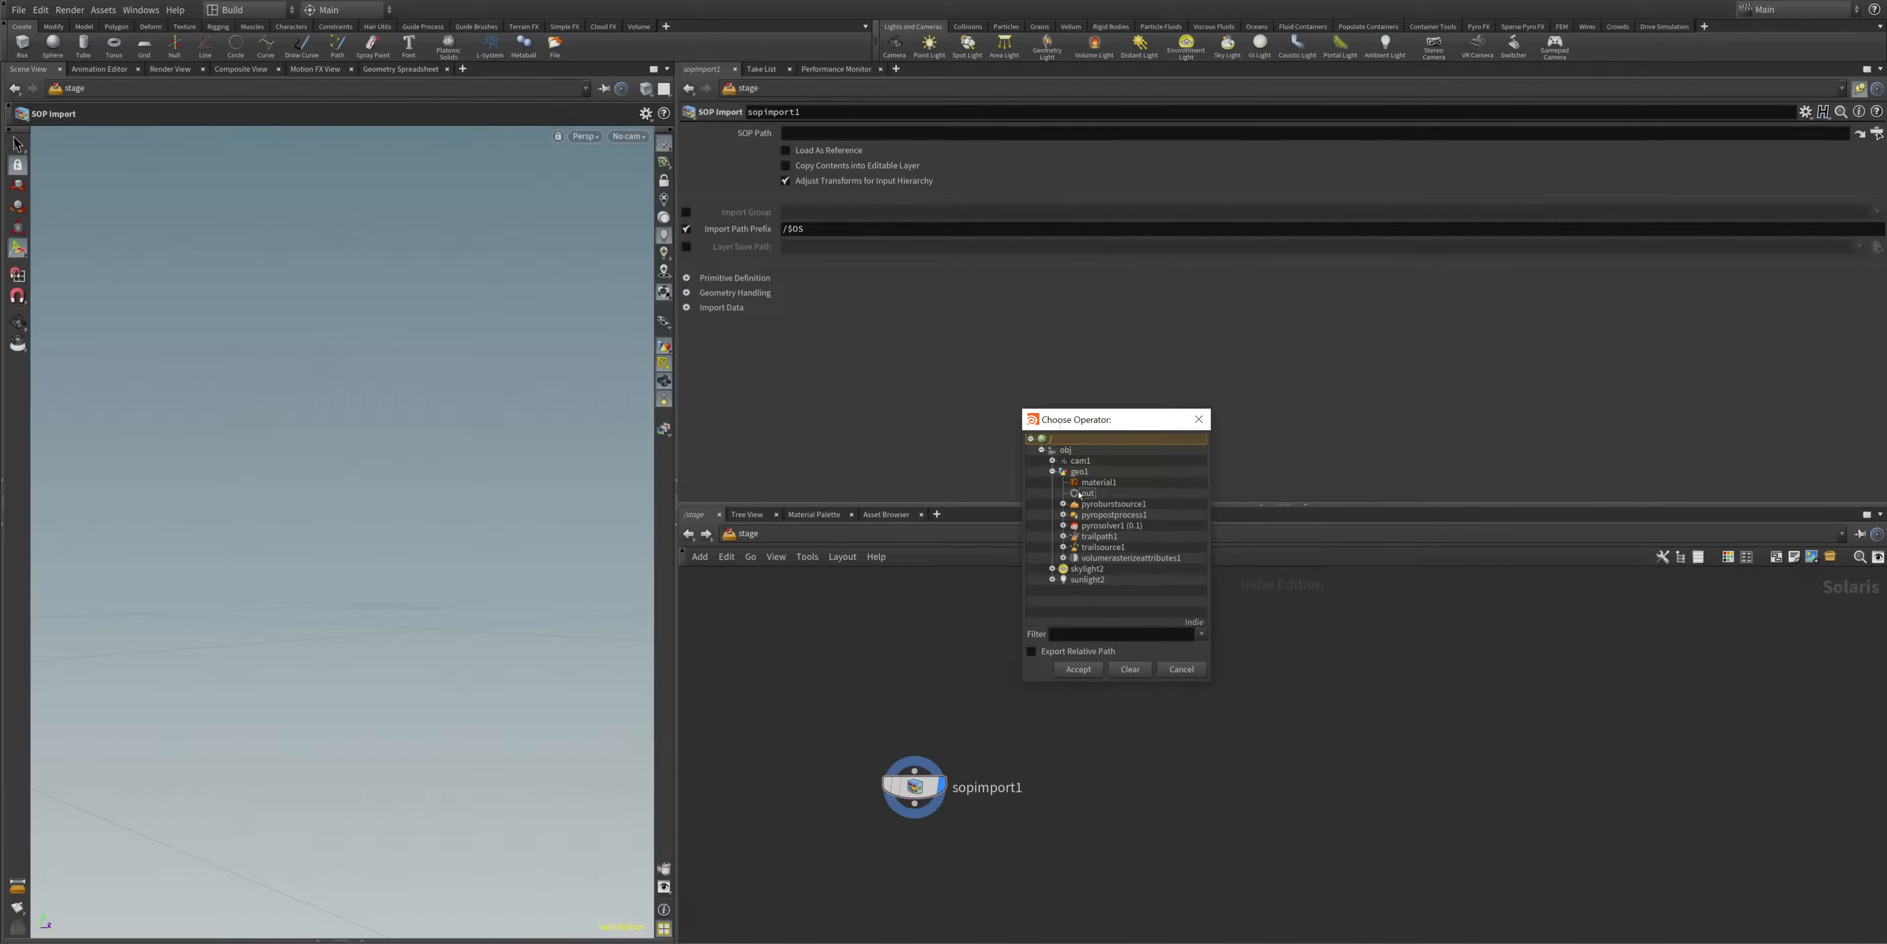
double_click(1077, 495)
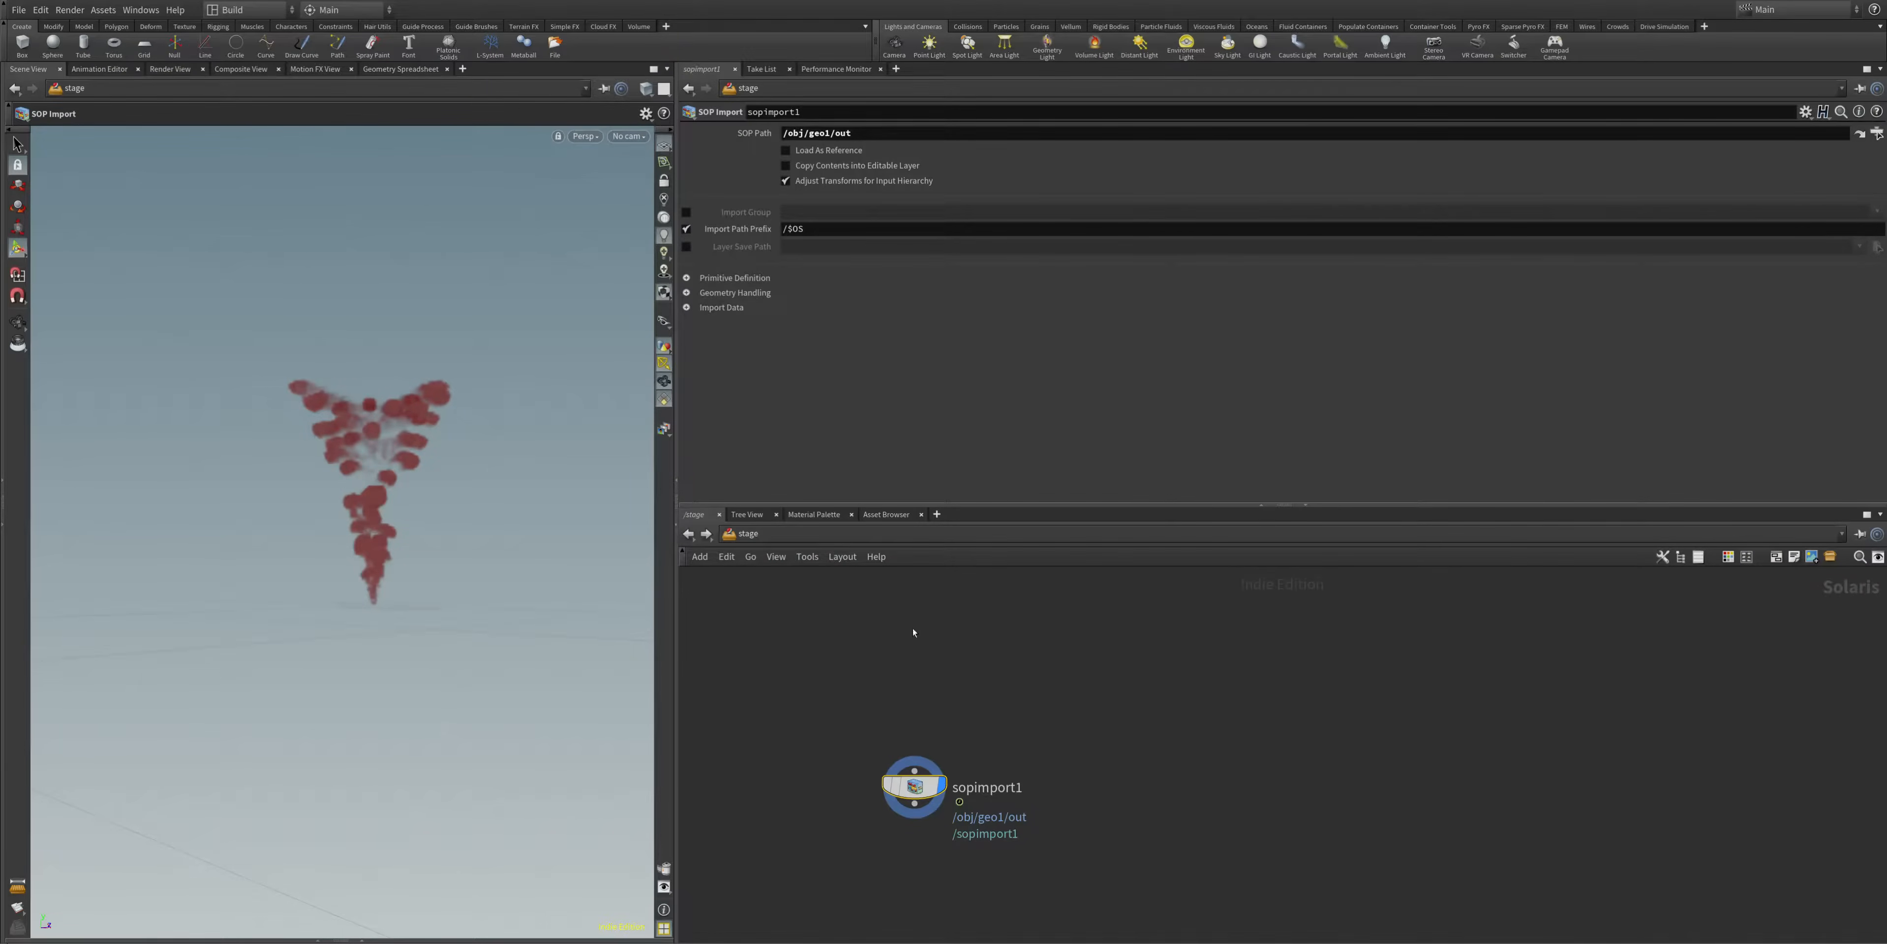
- Add a Camera node below sopimport1 and connect it to the import
left_click_drag(914, 787, 914, 699)
key("Tab")
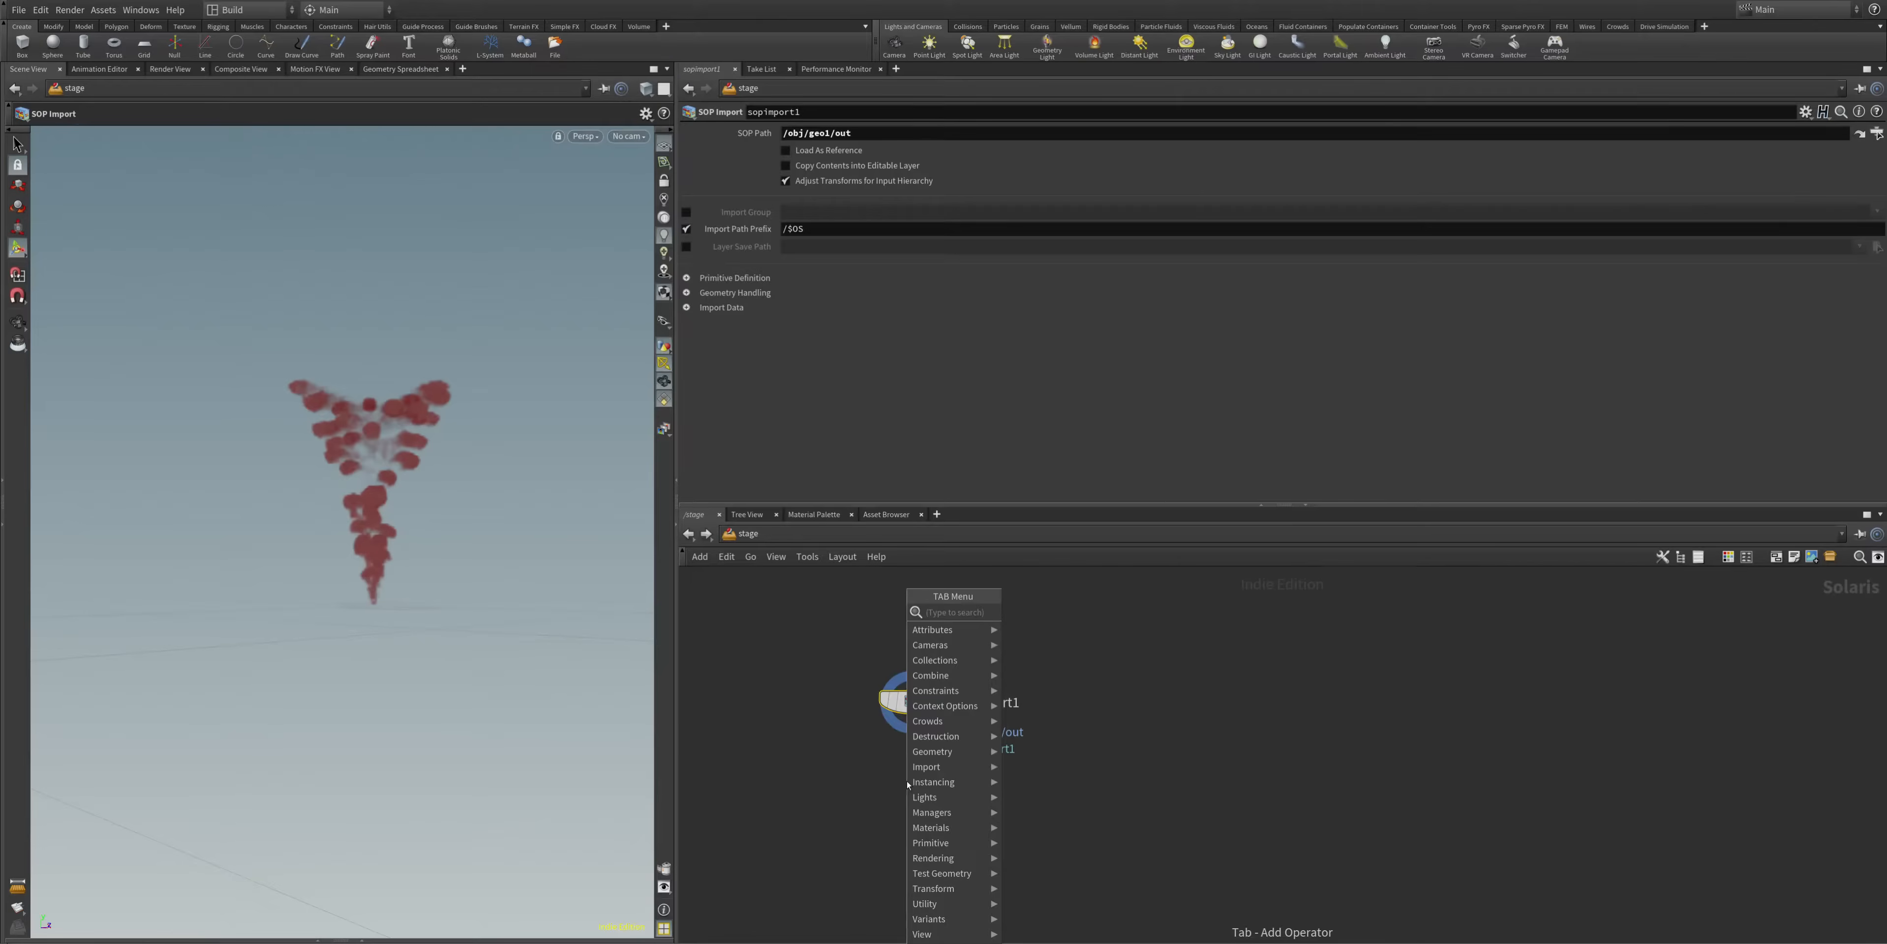
type("ca")
key("Down")
key("Return")
key("Return")
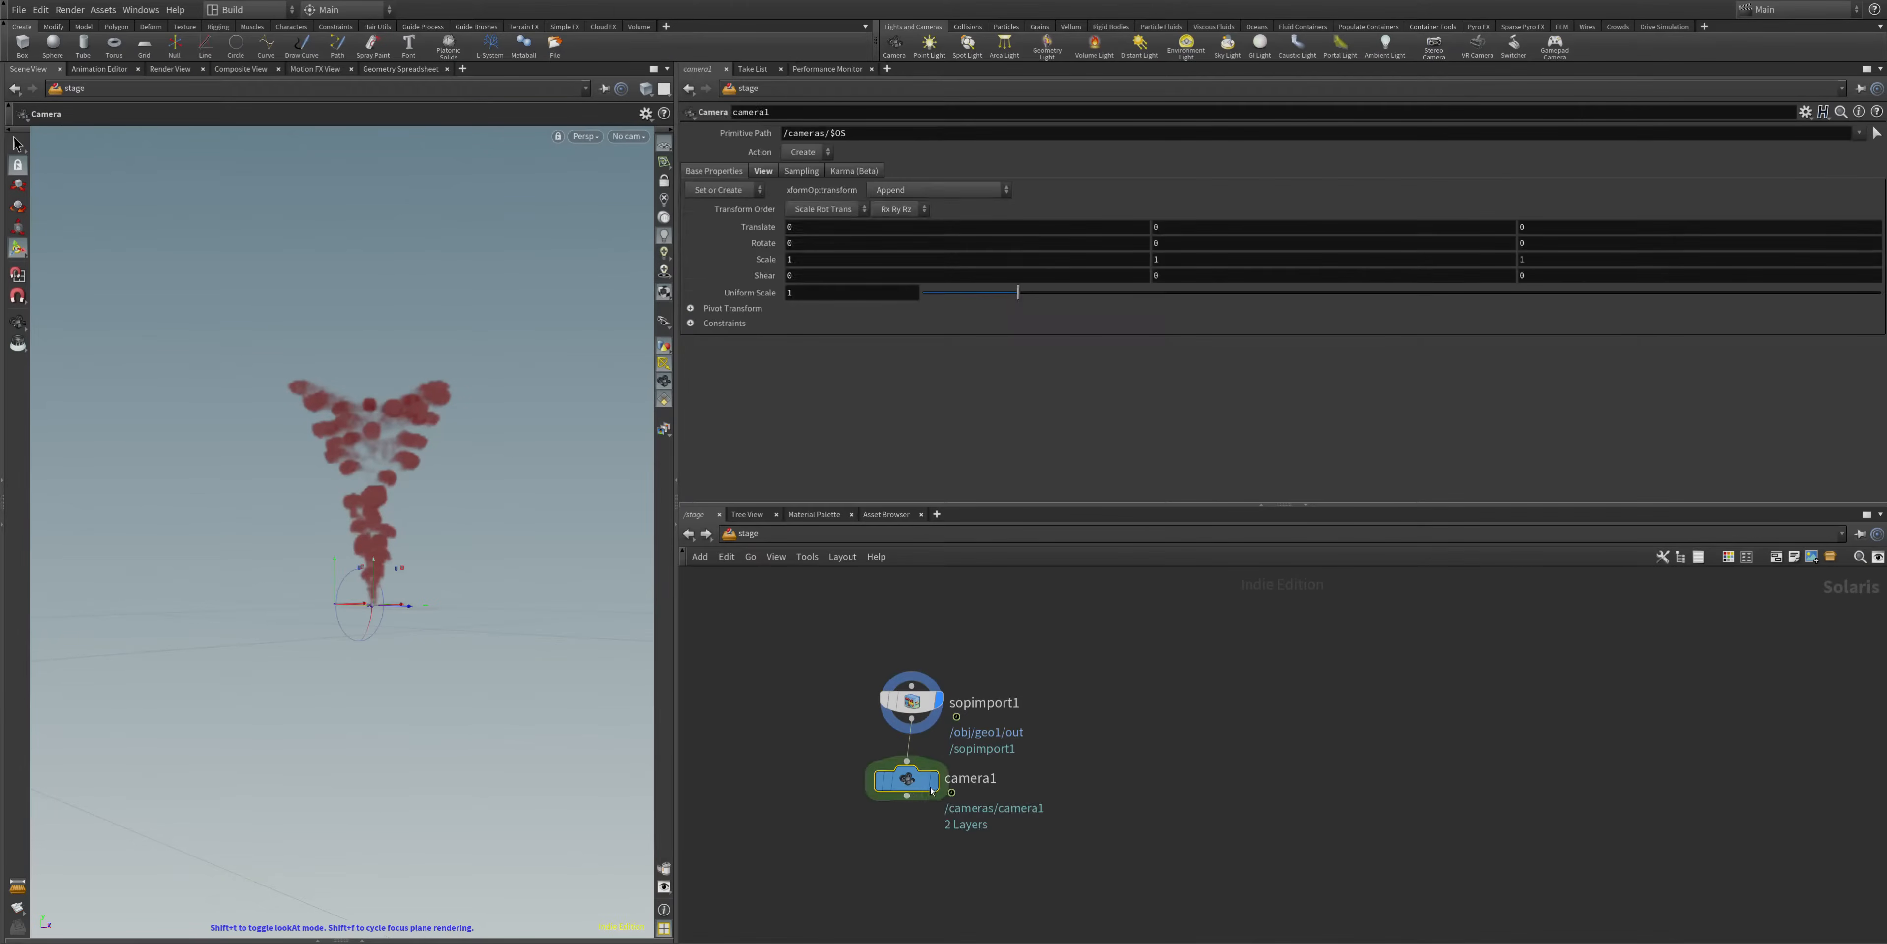
- Look through /cameras/camera1 in the viewport
left_click(628, 137)
left_click(652, 151)
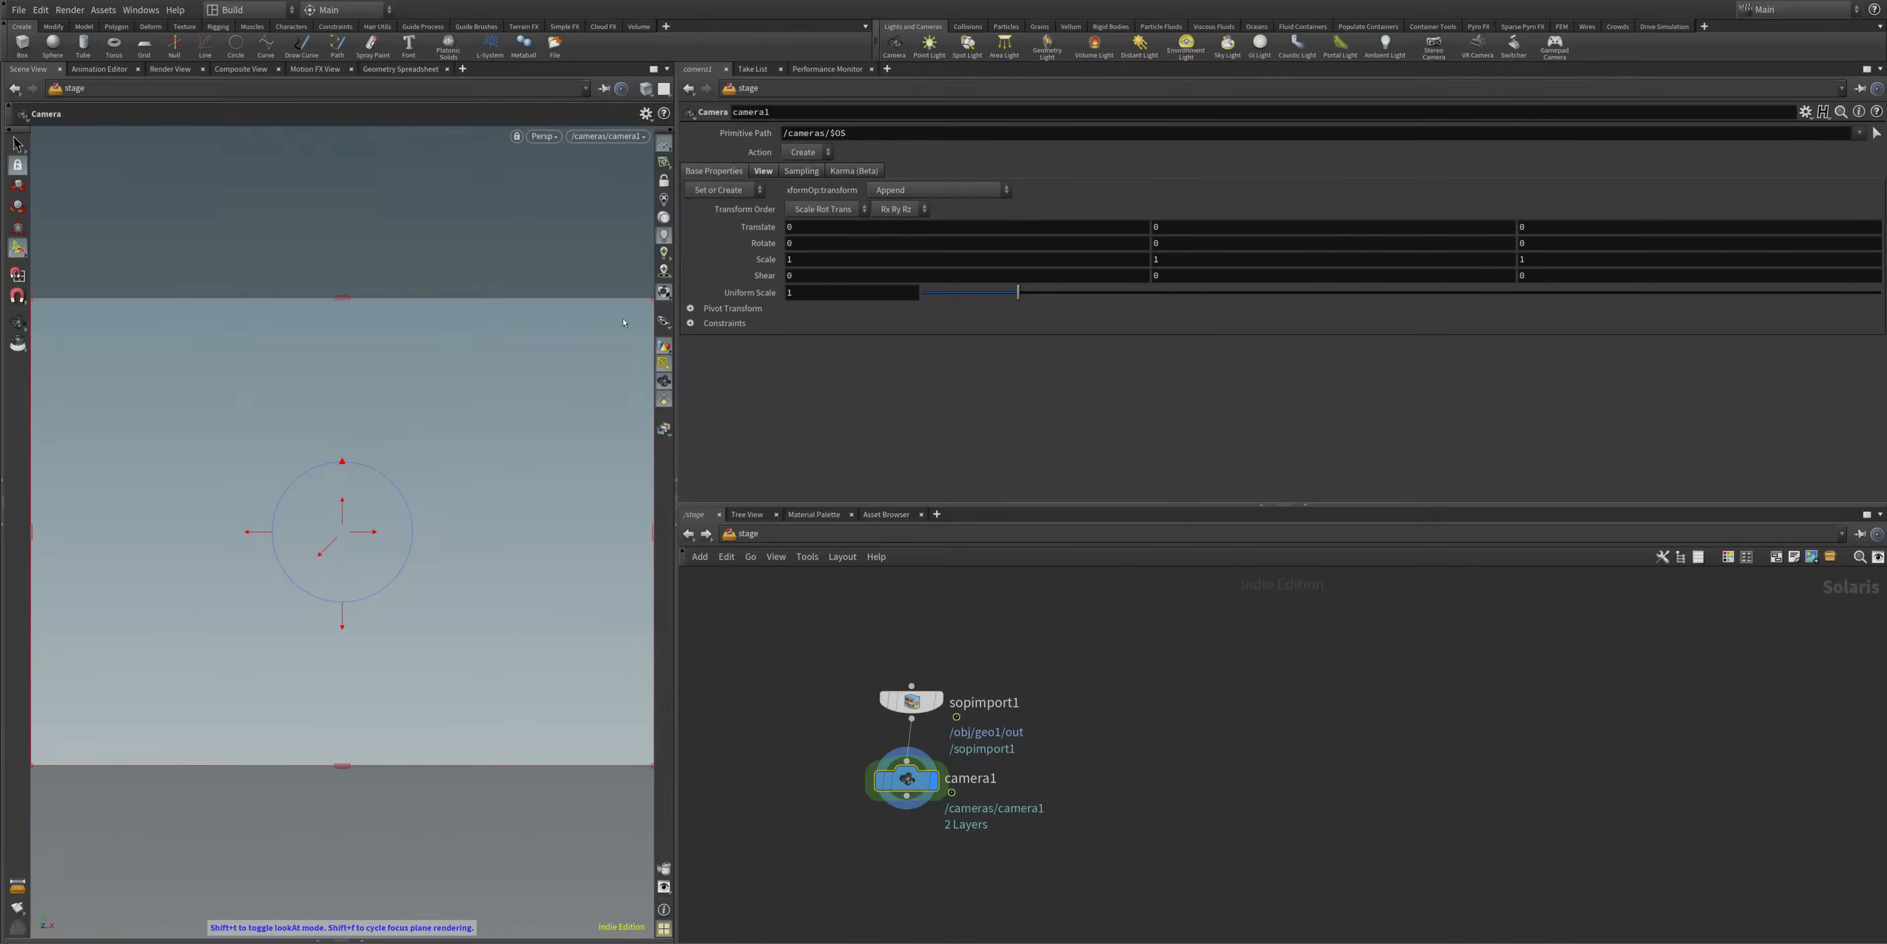
left_click_drag(333, 589, 433, 406, "alt")
key("Return")
left_click(628, 137)
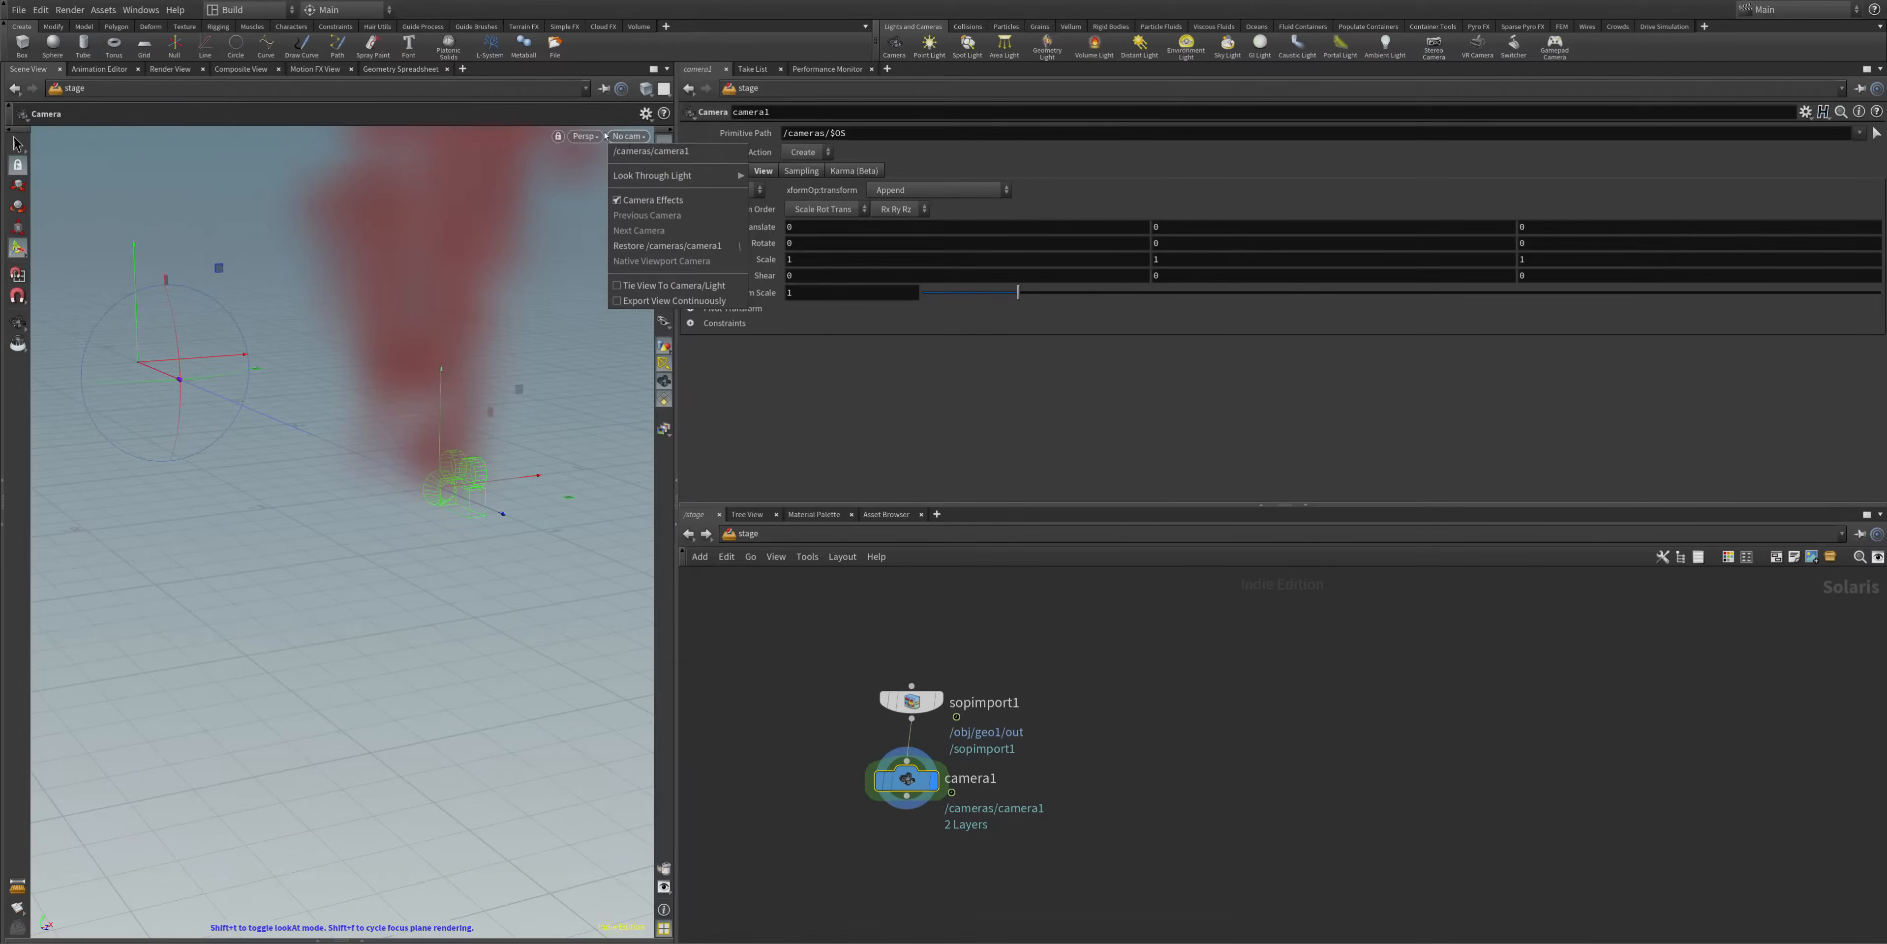
left_click(650, 151)
- Pull camera1 back from the explosion to a Z translate of about 70 so the smoke column fits the frame
middle_click_drag(411, 520, 421, 555)
right_click(422, 556)
right_click_drag(409, 493, 408, 636)
right_click_drag(428, 503, 425, 692)
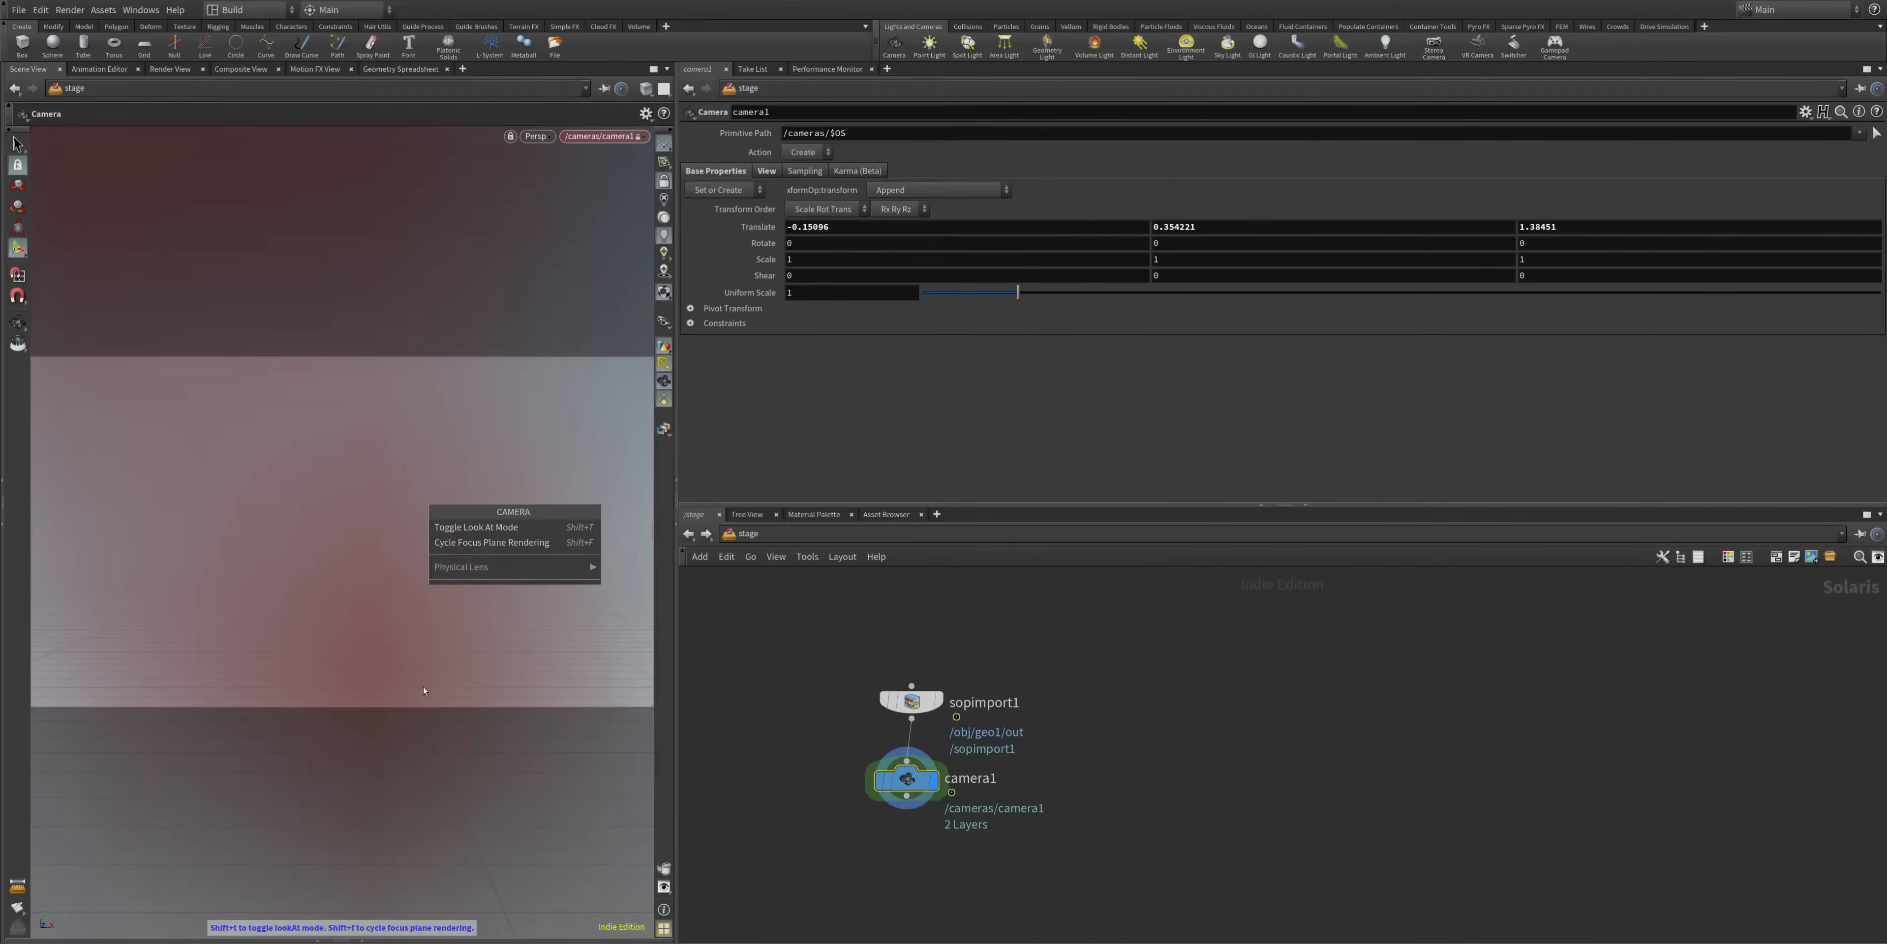
right_click_drag(358, 552, 354, 737)
right_click_drag(362, 513, 359, 848)
right_click_drag(389, 494, 373, 776)
middle_click_drag(400, 480, 384, 697)
right_click_drag(407, 528, 400, 802)
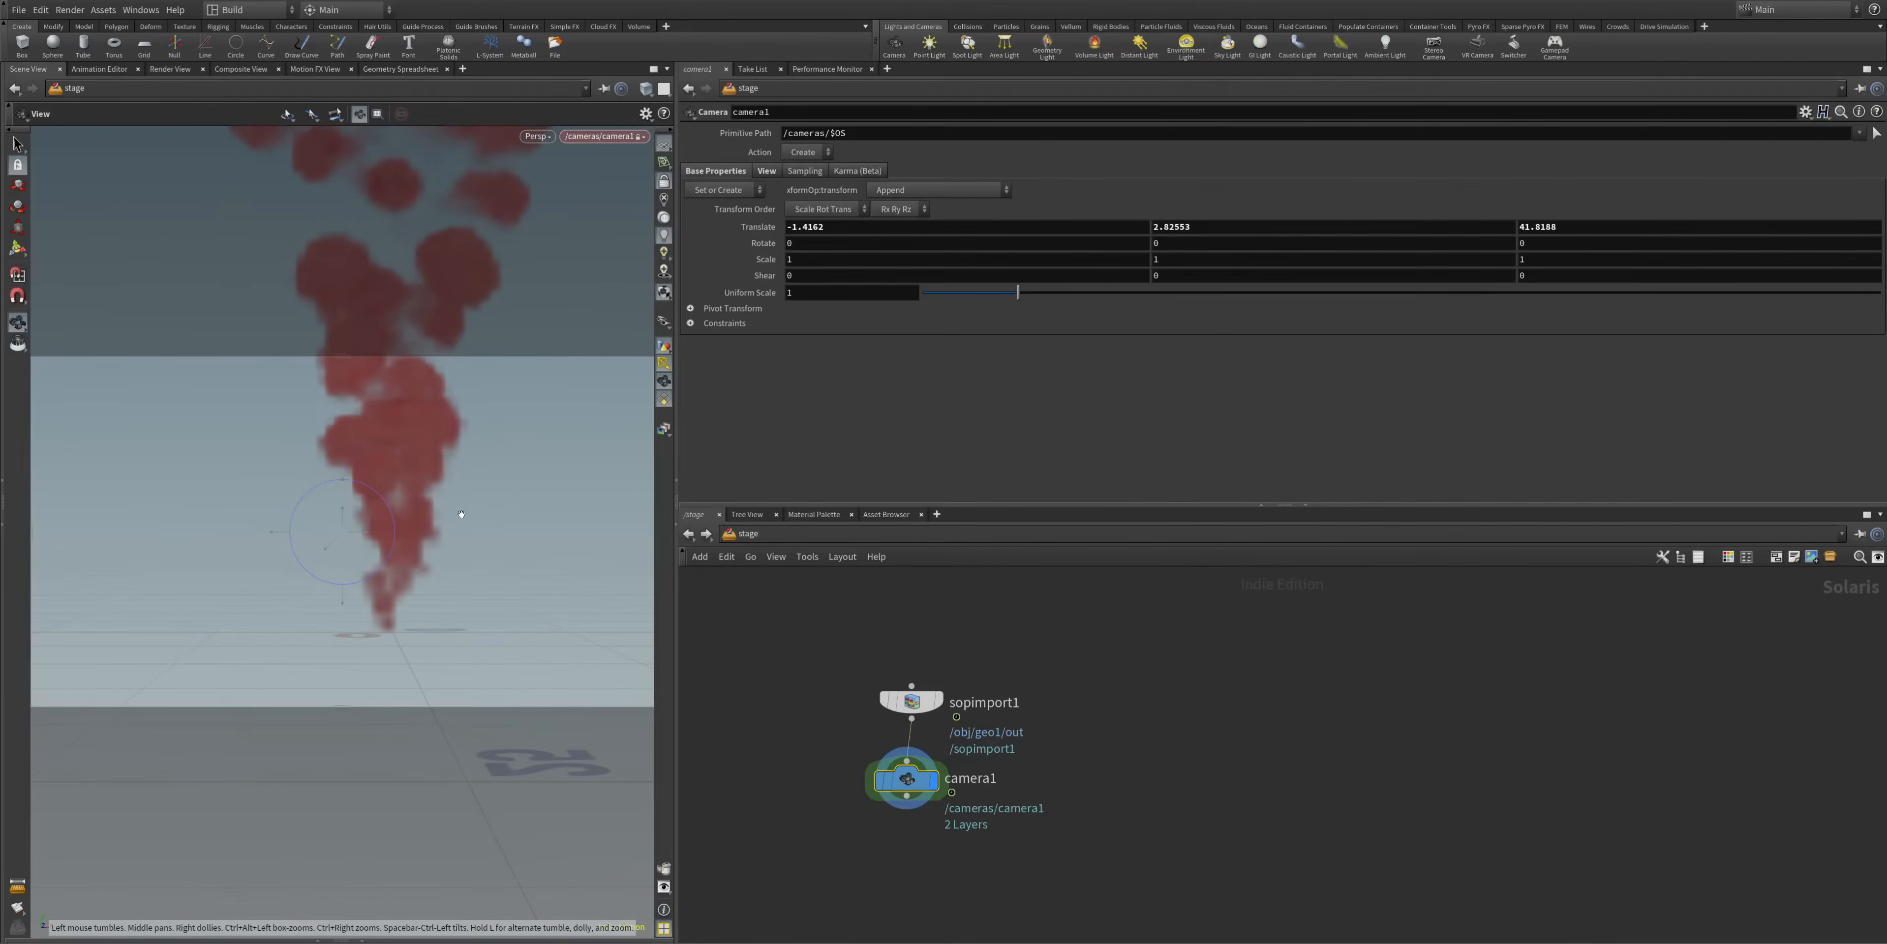
right_click_drag(415, 543, 388, 739)
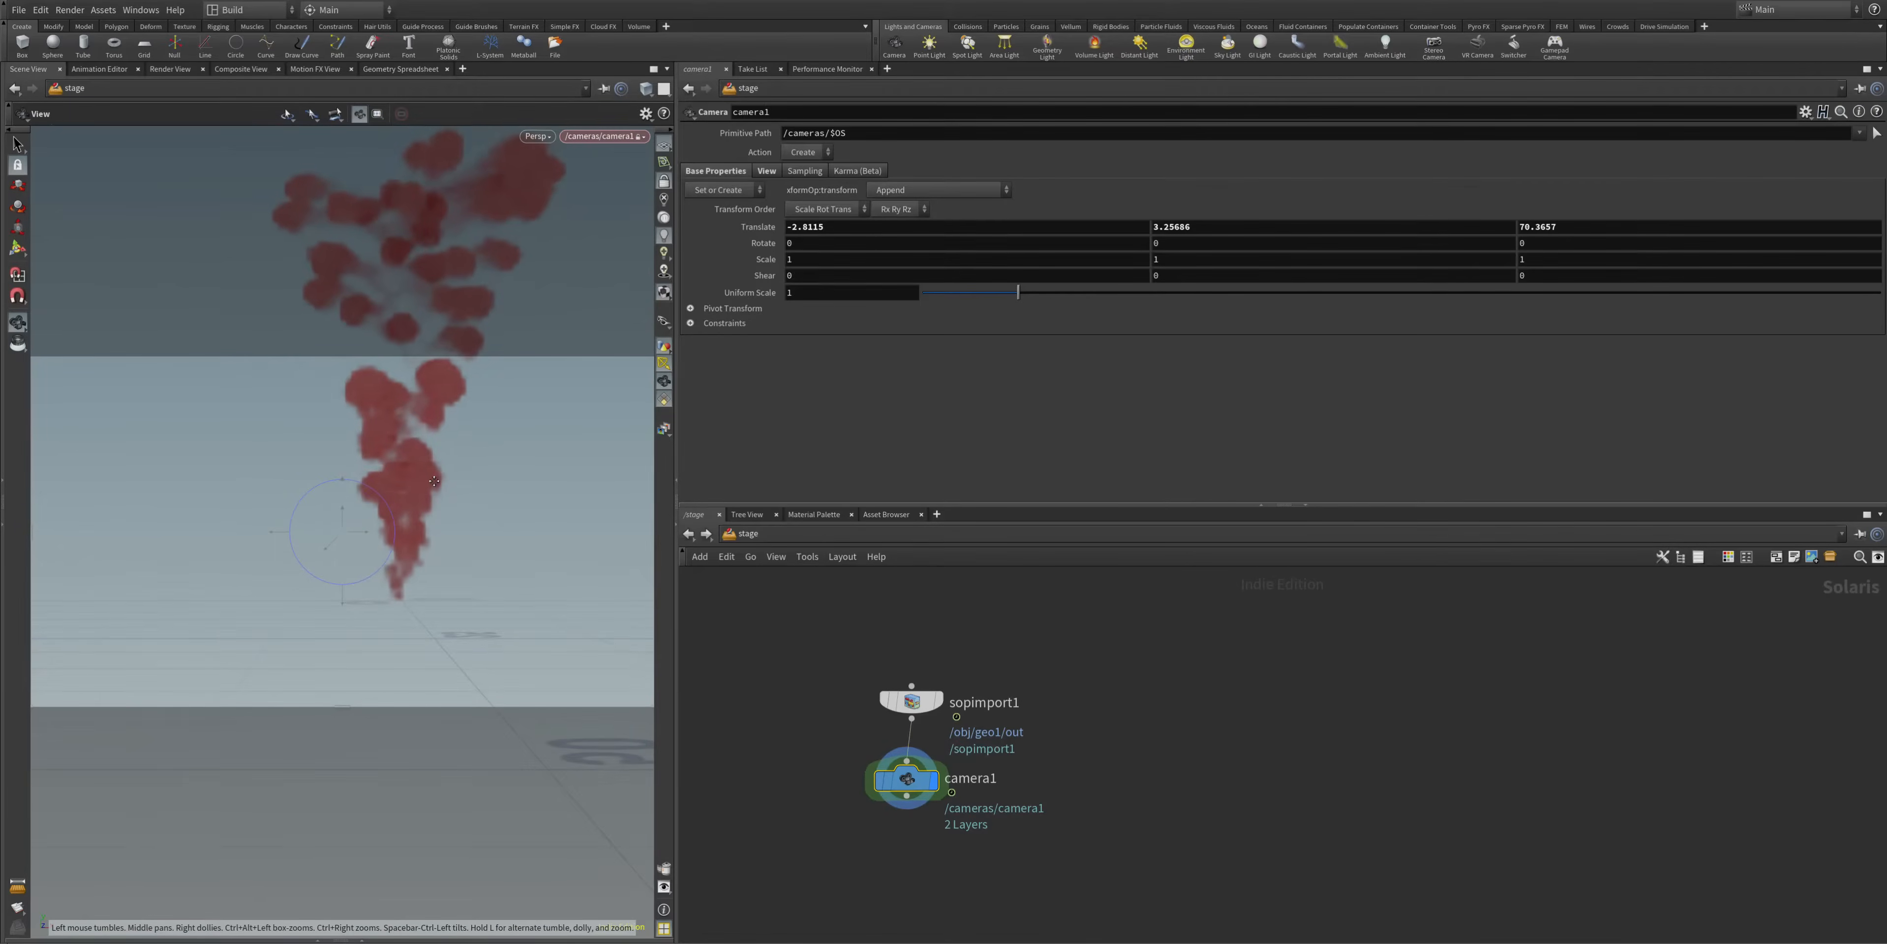
- Orbit and pan camera1 to look down on the centred smoke column, rotated about -22 degrees in X and -39 degrees in Y
middle_click_drag(437, 505, 396, 622)
left_click_drag(392, 568, 415, 409)
middle_click_drag(415, 410, 400, 484)
key("Return")
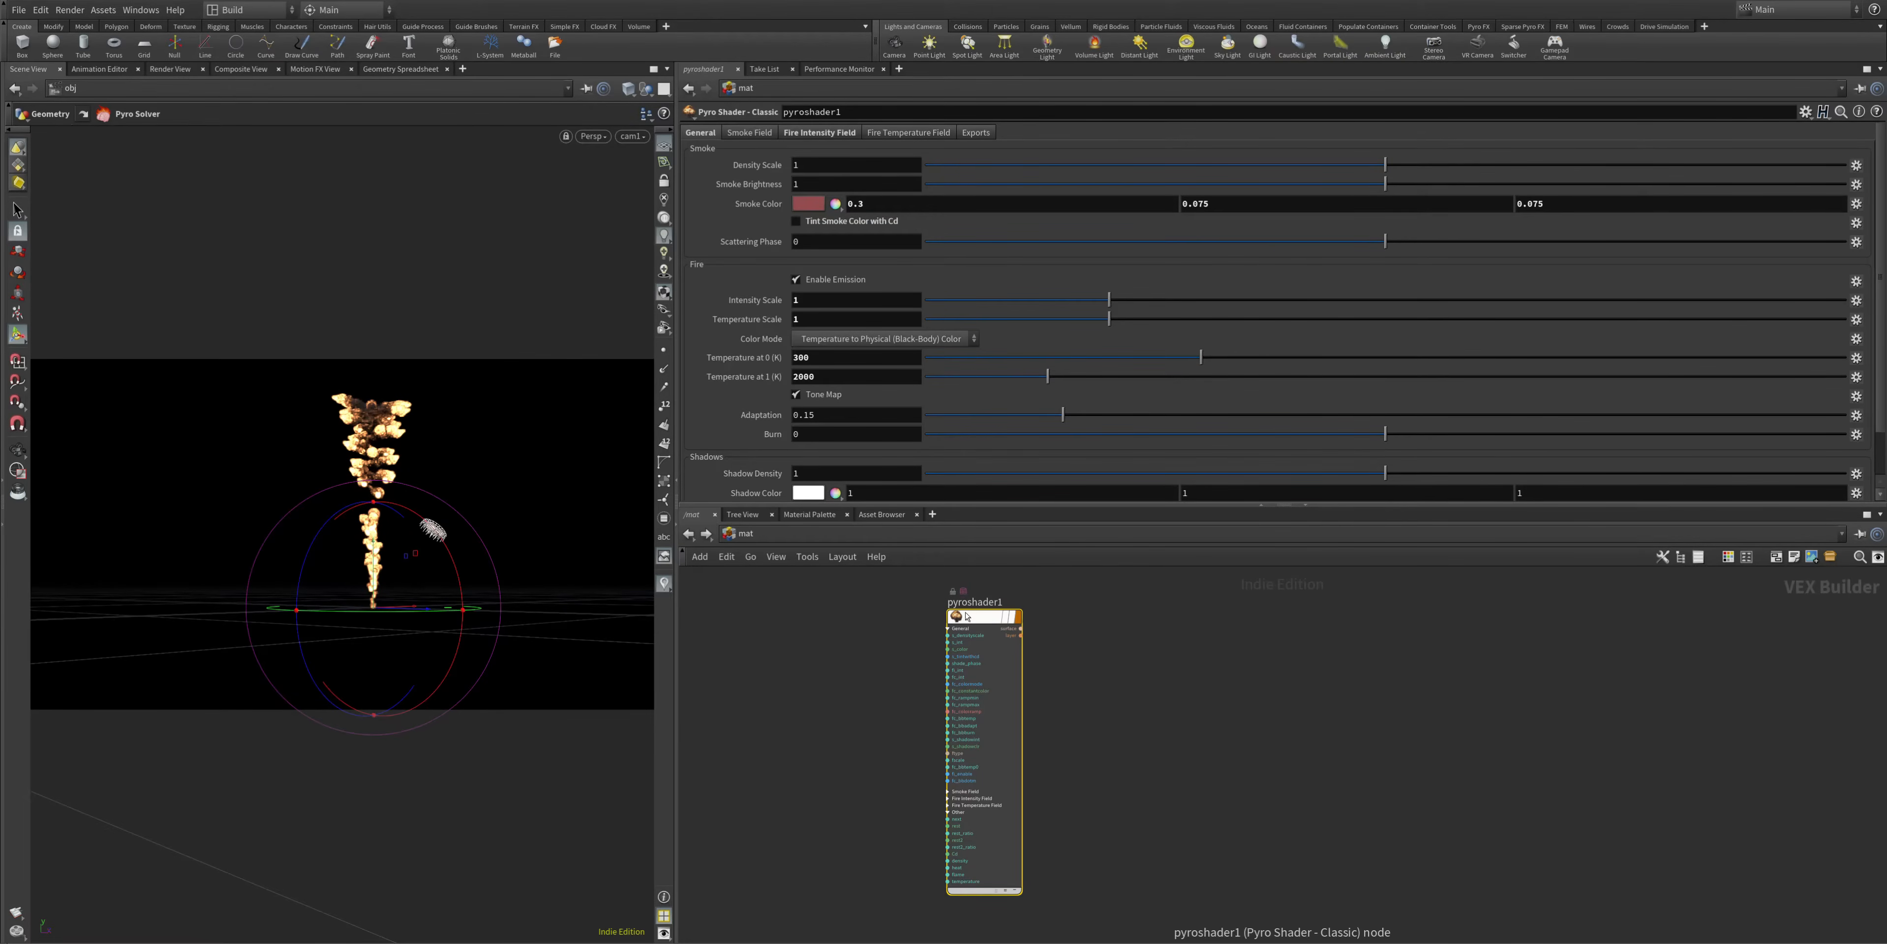
- Cut the pyroshader1 material from the mat network and return to the stage network
key("ctrl+x")
left_click(745, 533)
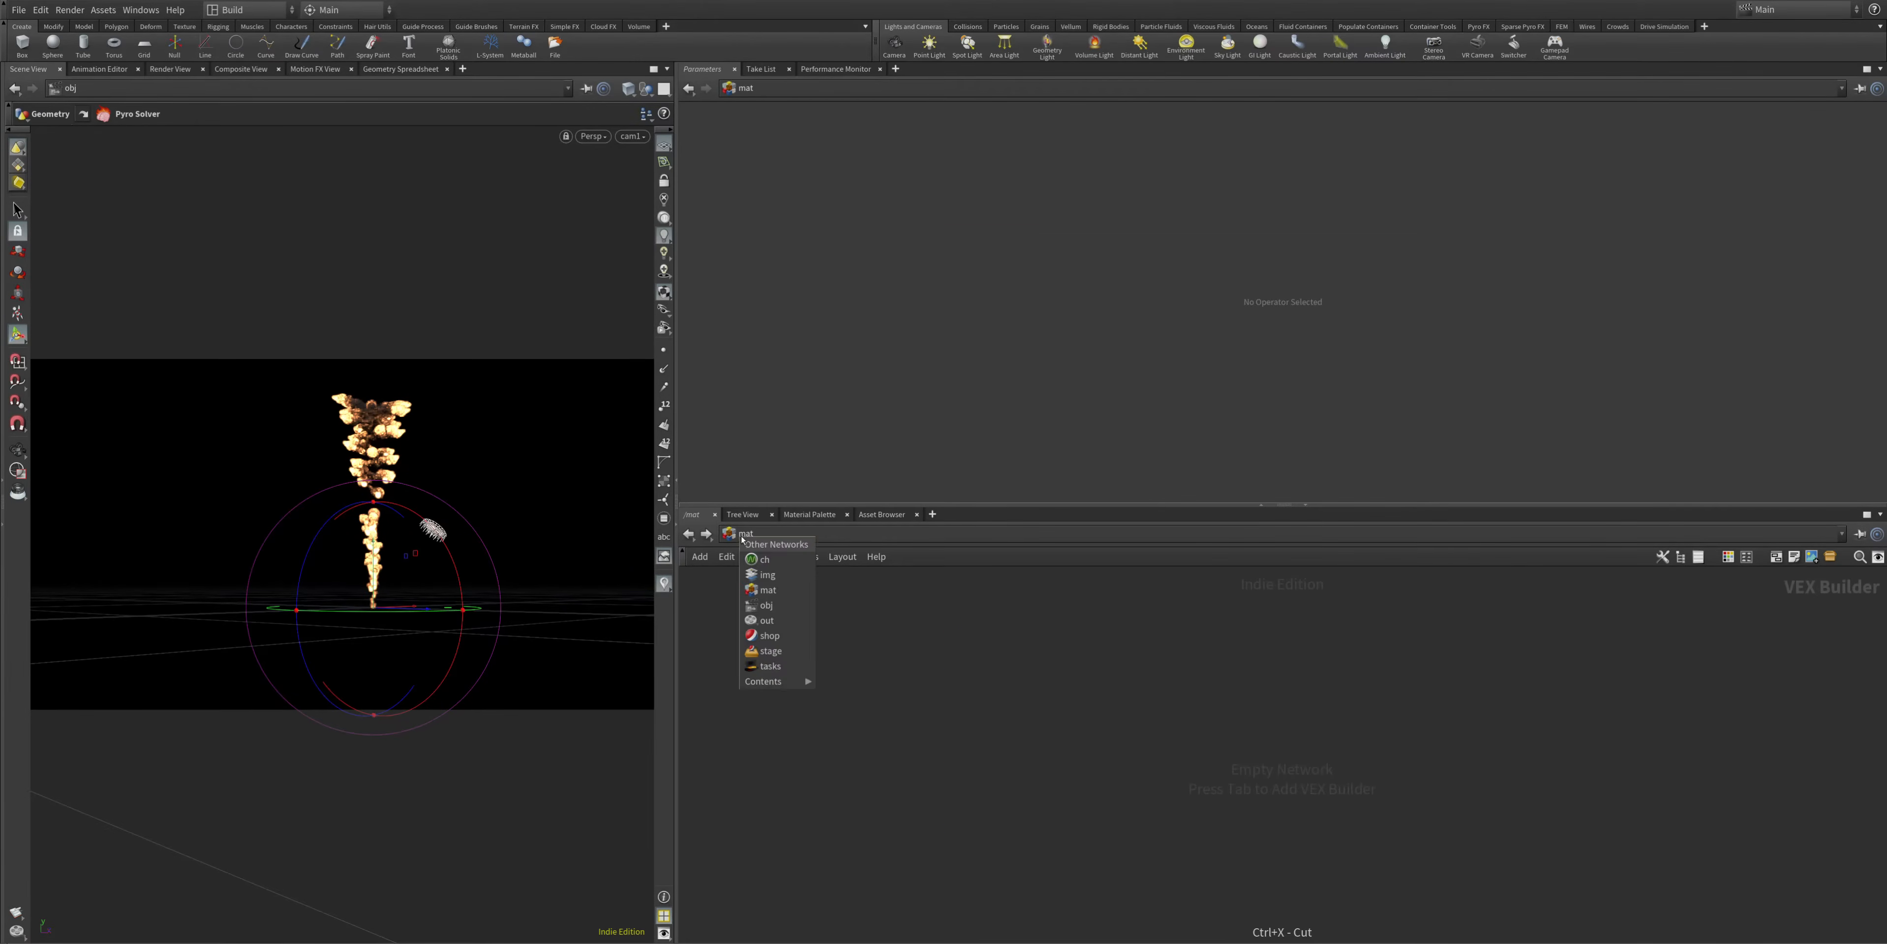
left_click(769, 666)
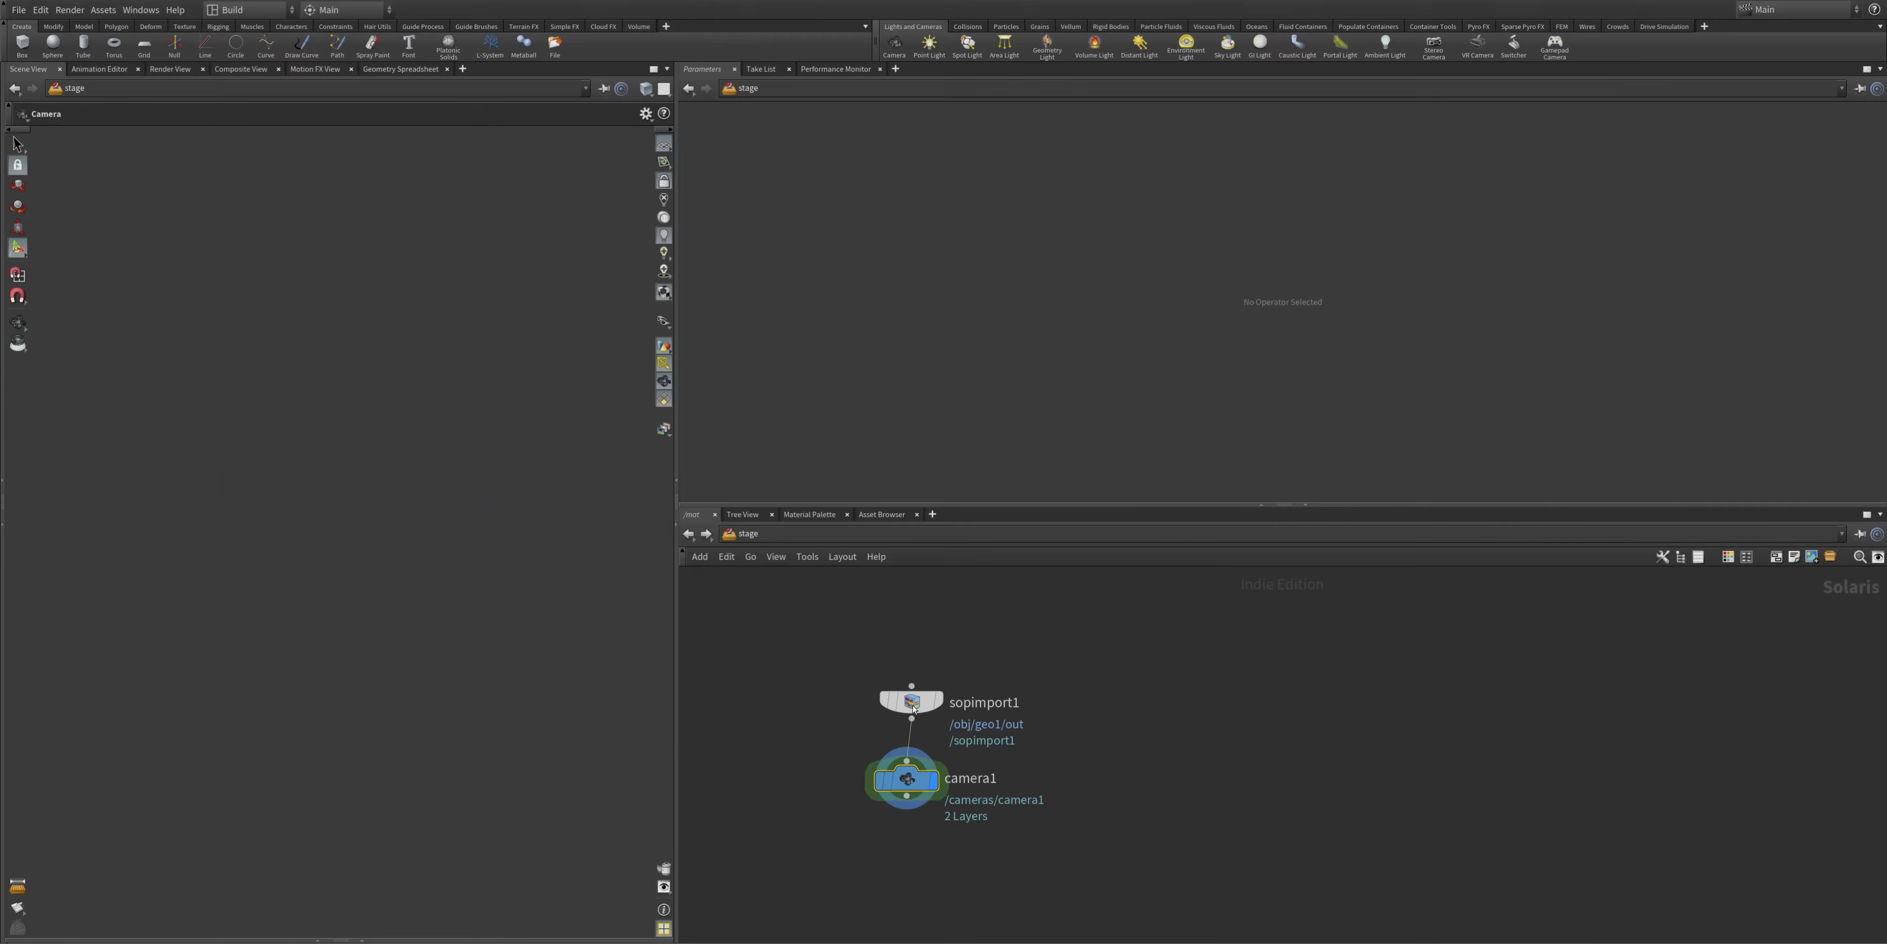
- Move sopimport1 up and insert a Material Library node between it and camera1
left_click_drag(912, 709, 917, 643)
left_click_drag(912, 703, 931, 704)
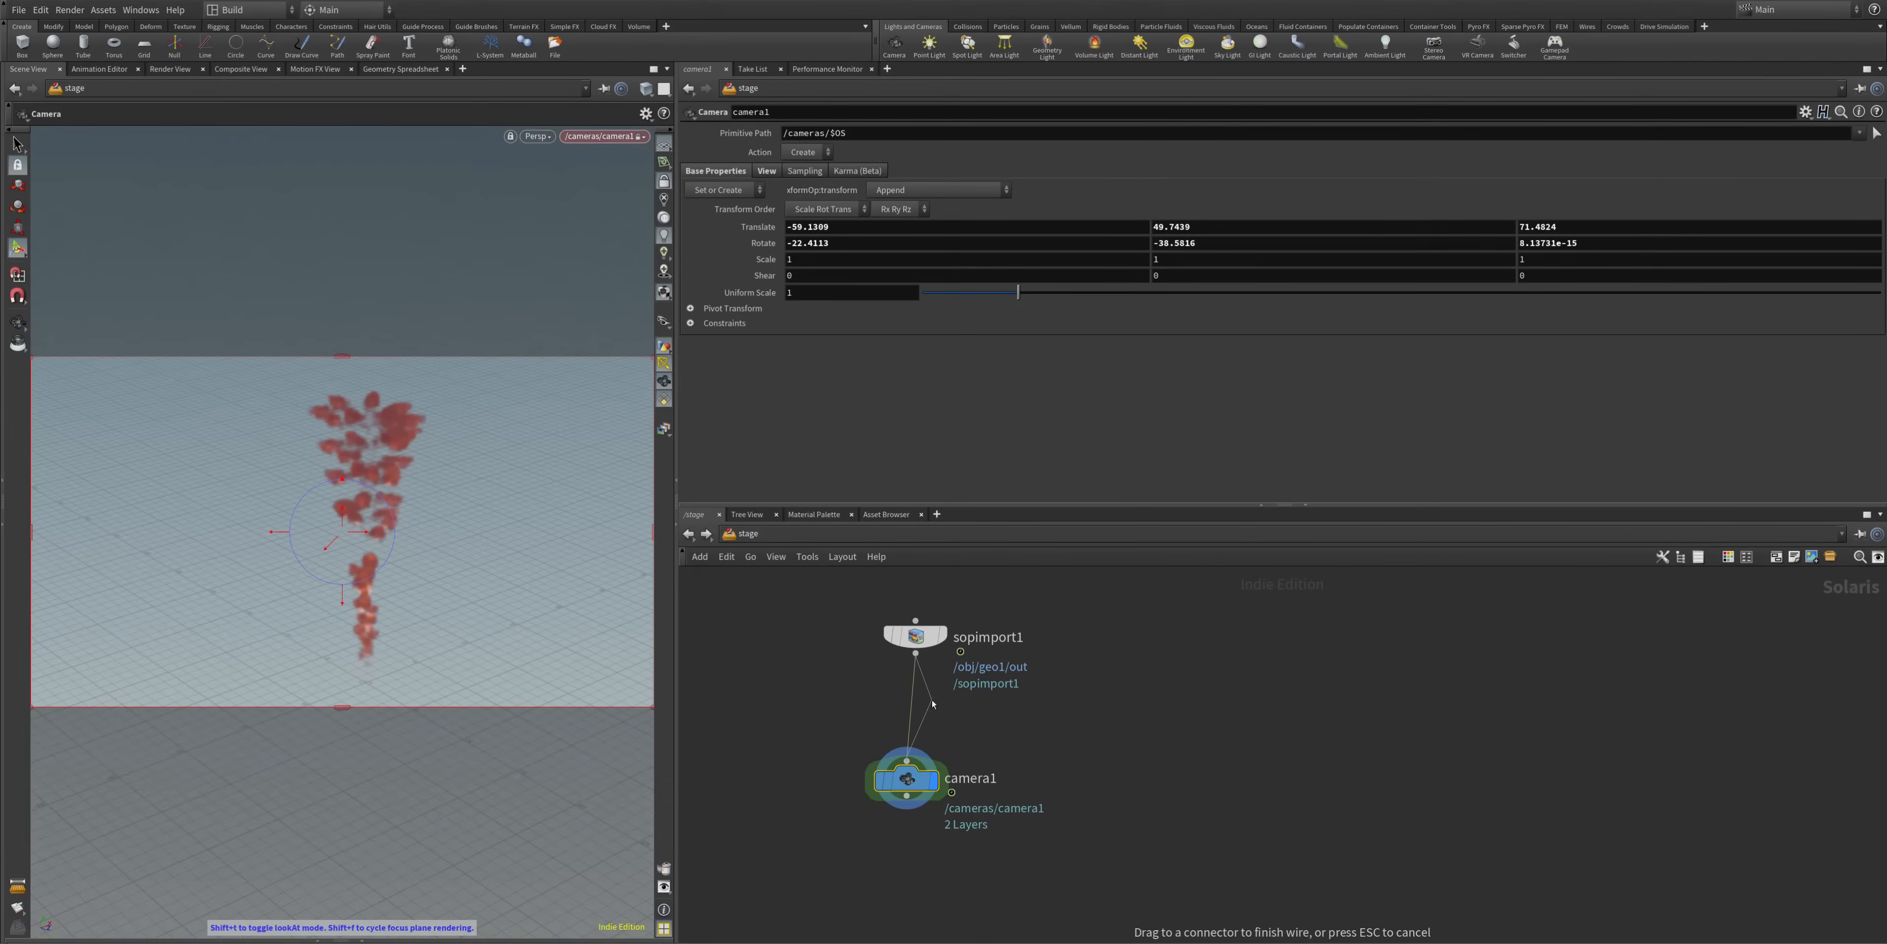
key("Tab")
type("ma")
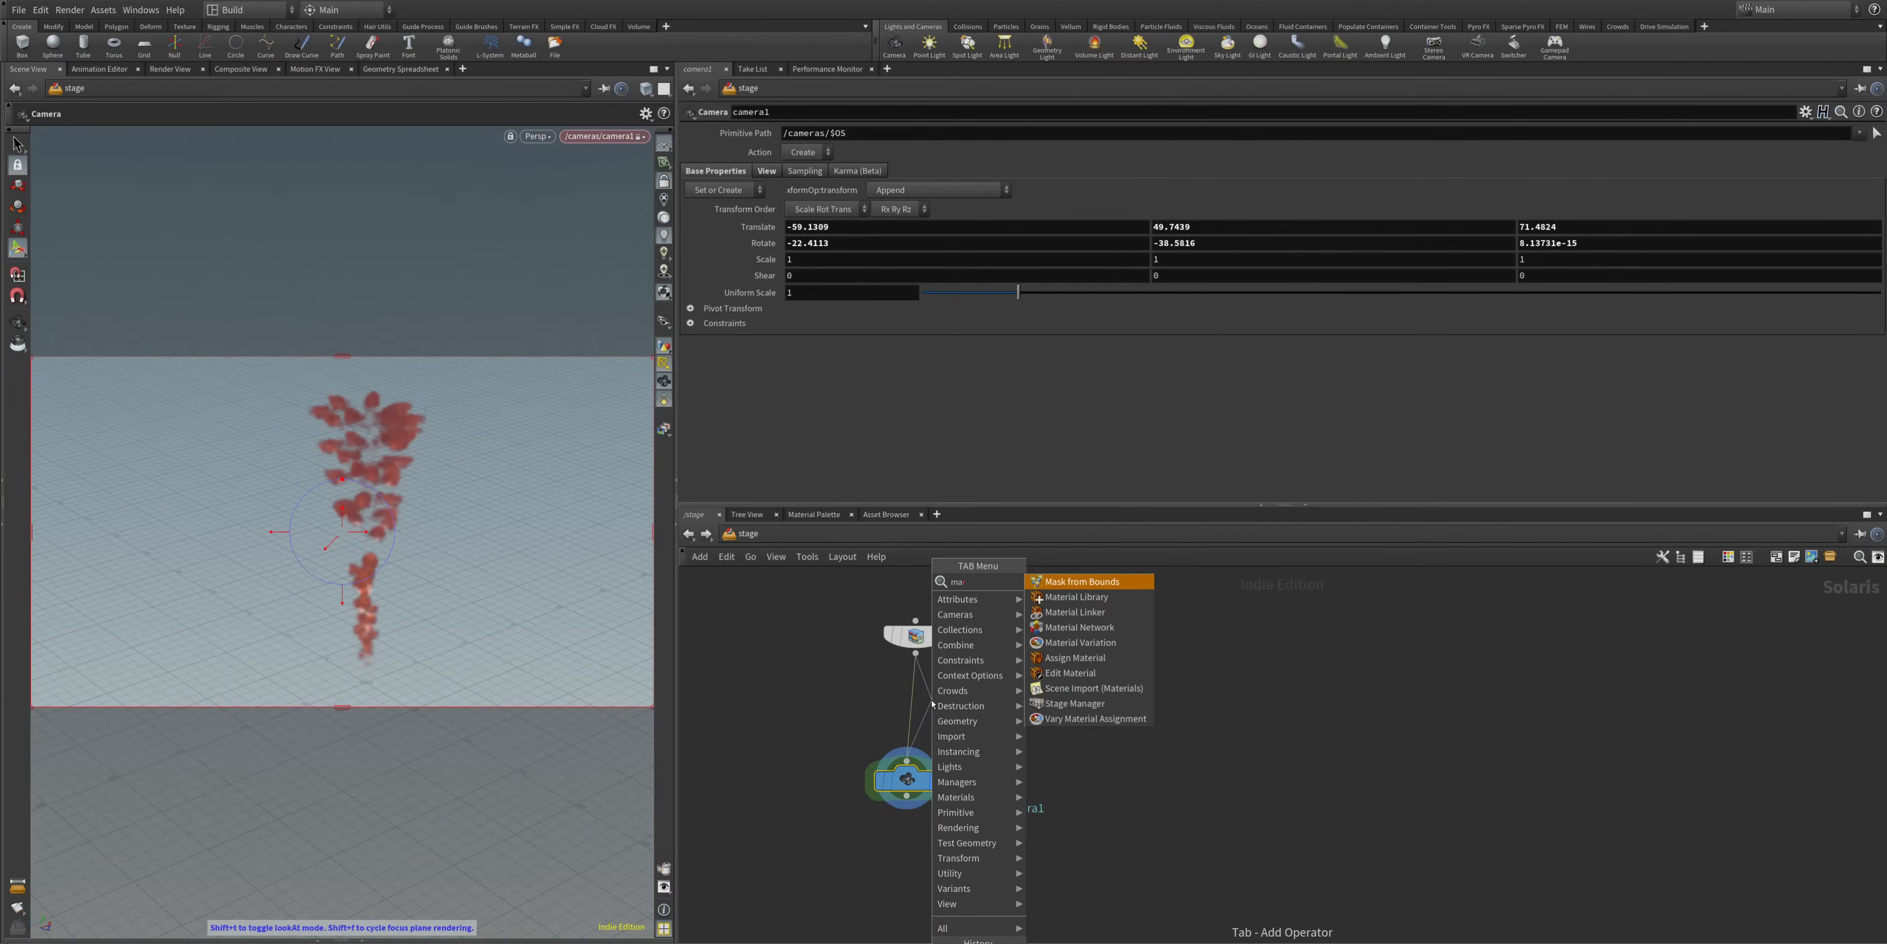
key("Down")
key("Return")
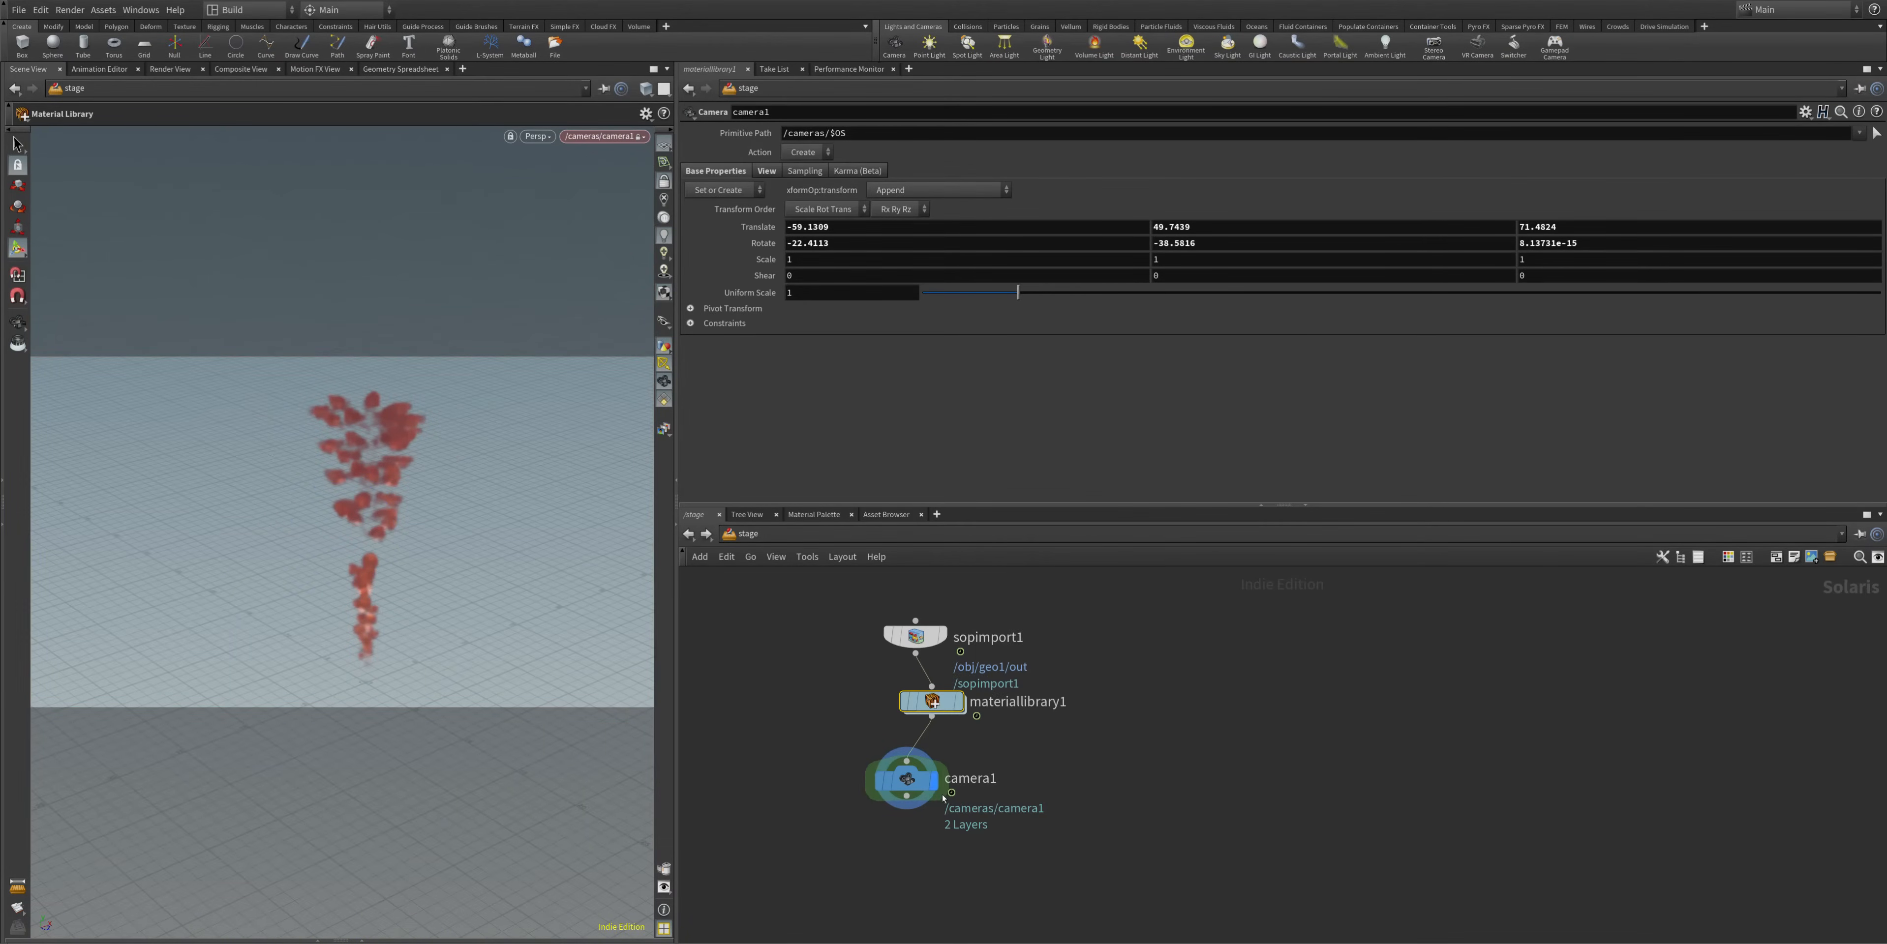
- Paste the cut pyroshader1 material inside materiallibrary1 and go back up to the stage network
double_click(932, 702)
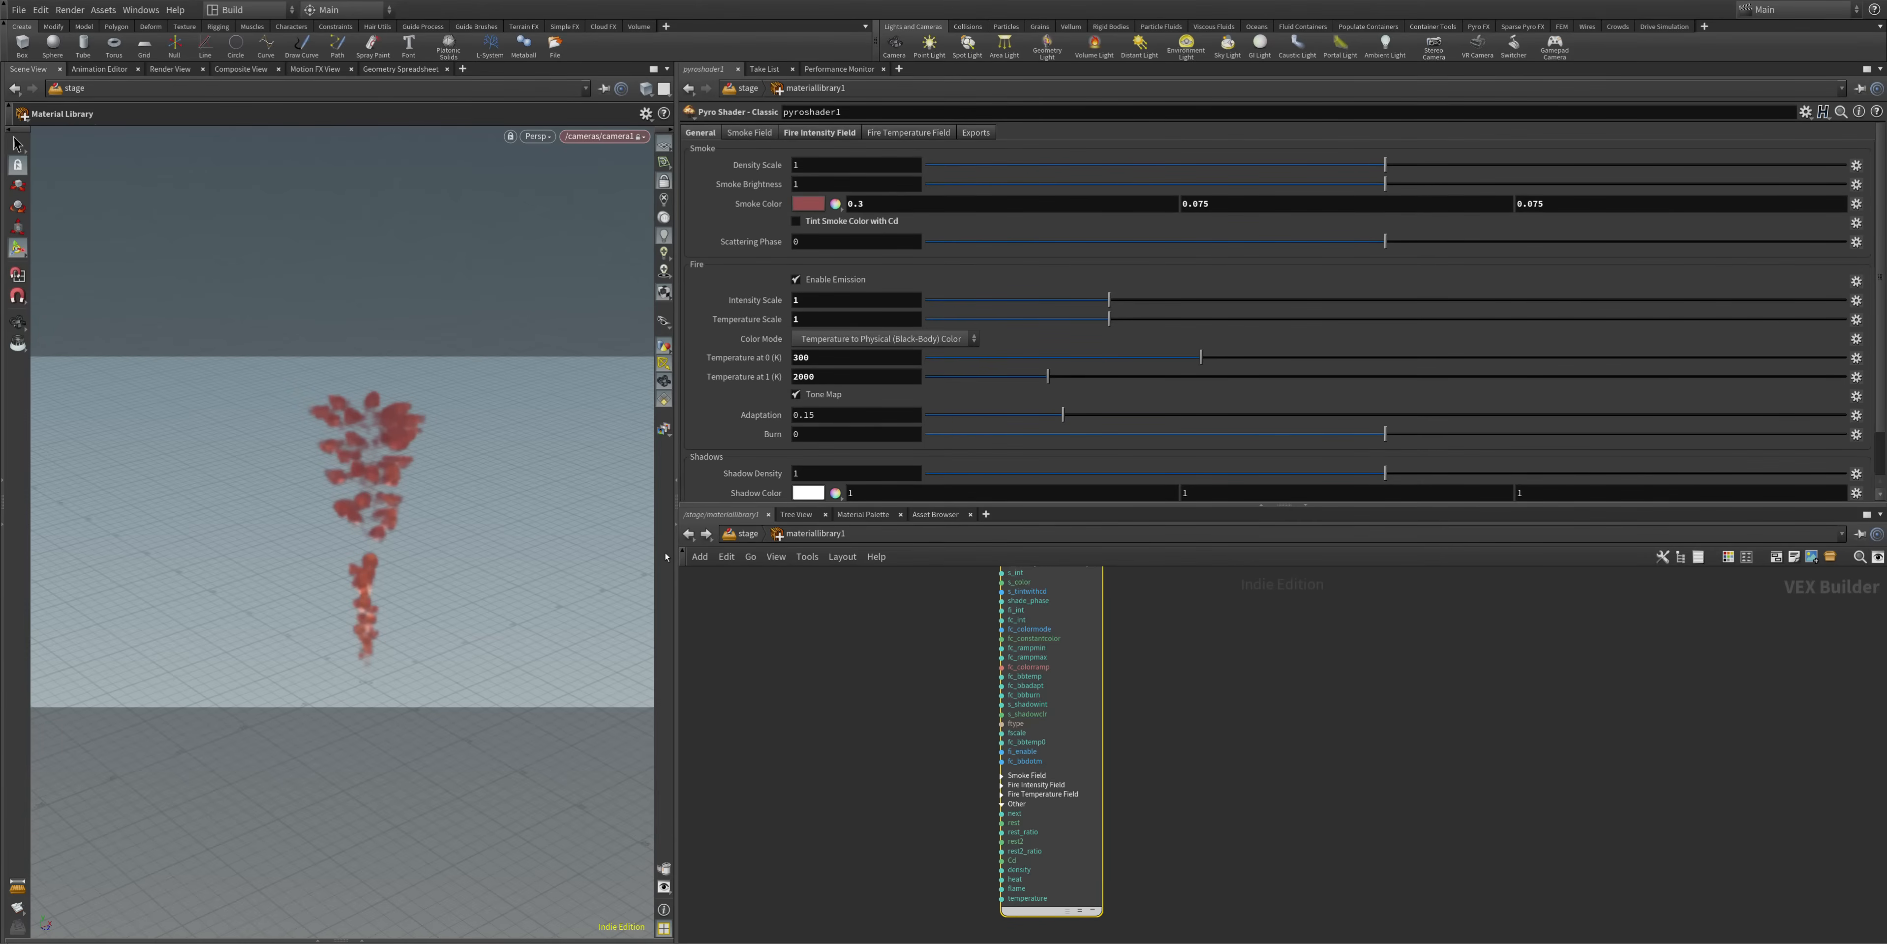
left_click(688, 533)
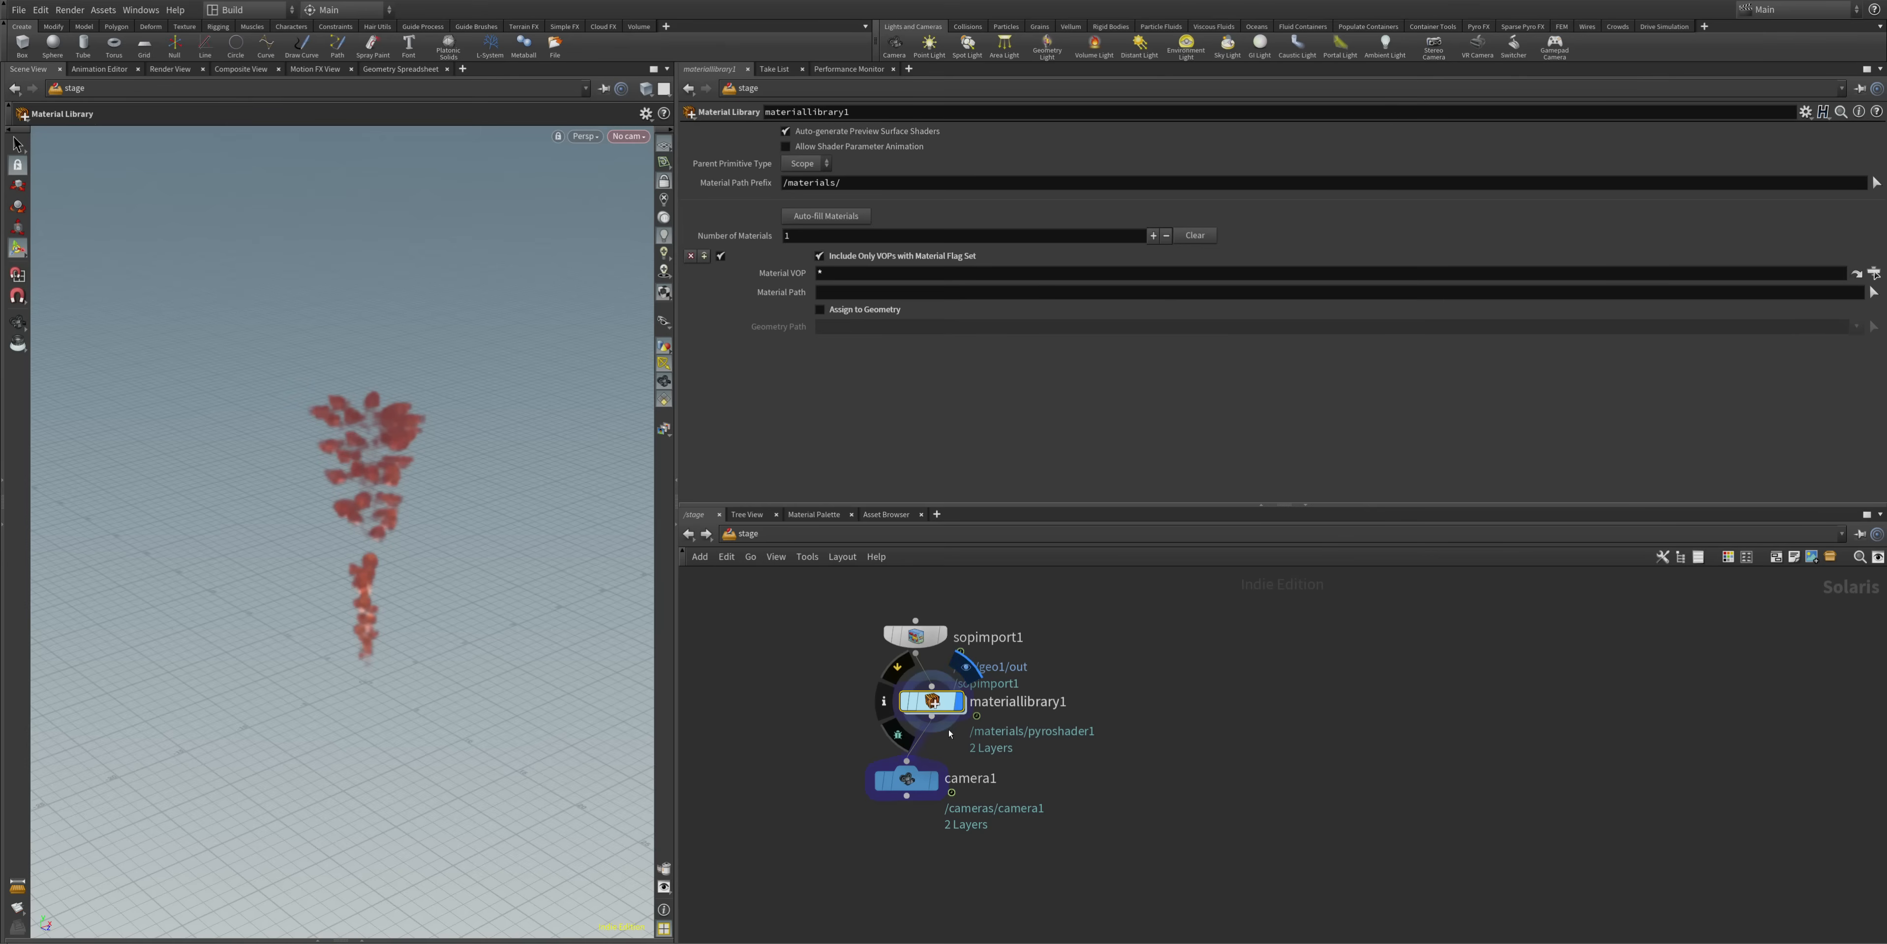